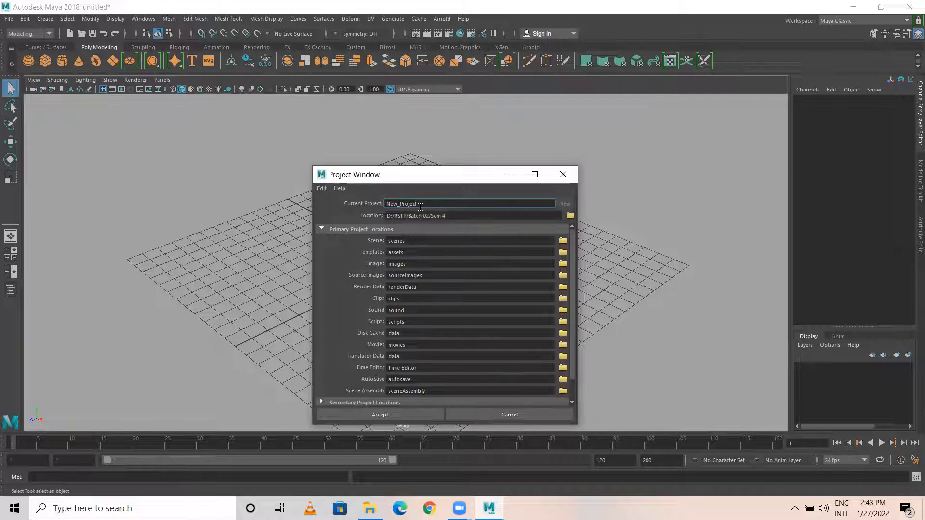
Name the new project Hand and create it in D:/RSTP/Batch 02/Sem 4
{"action": "type", "text": "Hand"}
{"action": "left_click", "coordinate": [379, 414]}
Switch to File Explorer and paste the hand reference image into the Hand project's sourceimages folder
{"action": "left_click", "coordinate": [369, 508]}
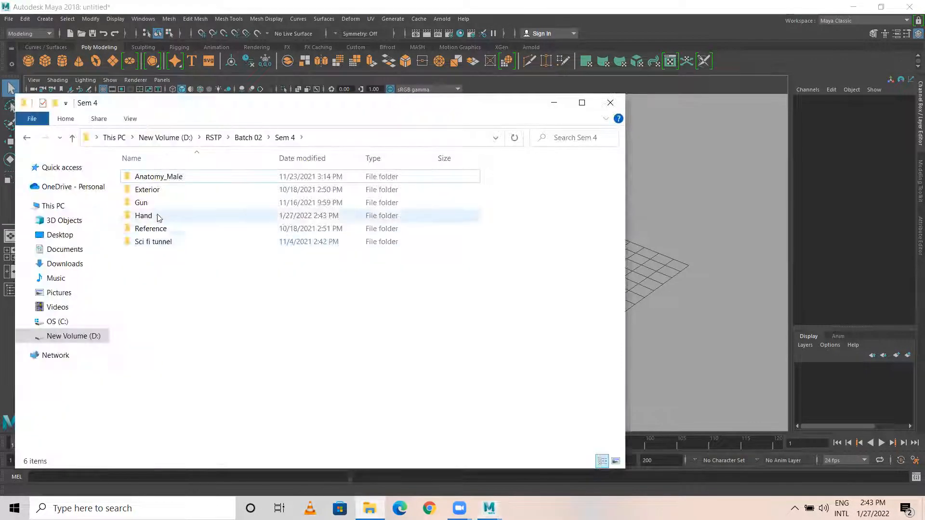
{"action": "double_click", "coordinate": [144, 216]}
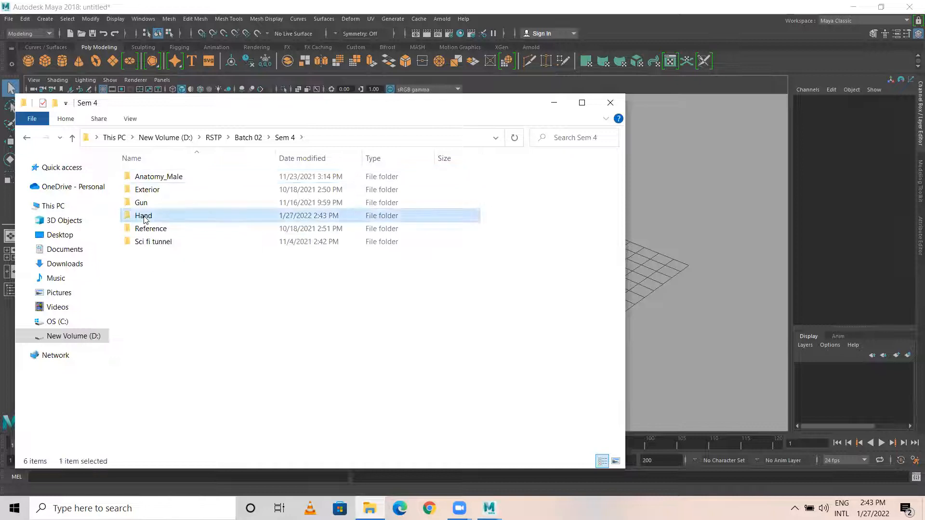
{"action": "left_click", "coordinate": [160, 336]}
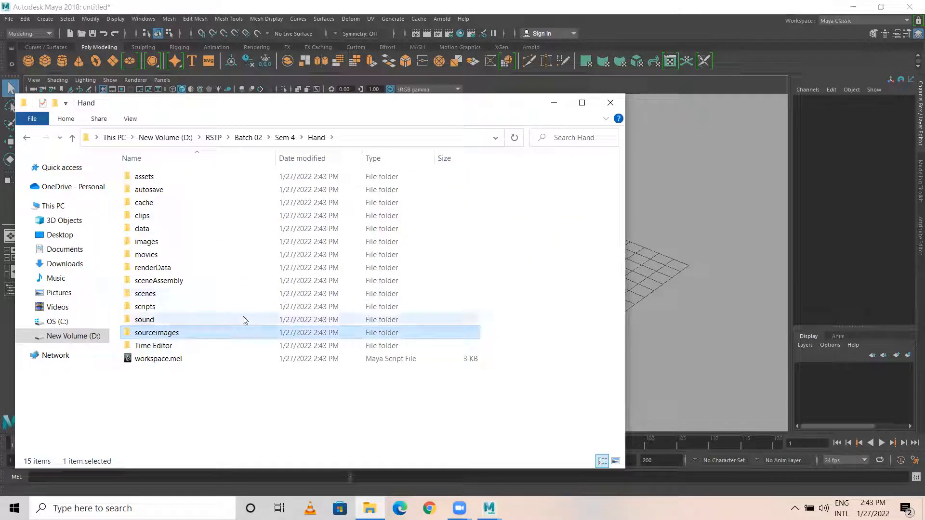
{"action": "double_click", "coordinate": [169, 338]}
{"action": "right_click", "coordinate": [286, 288]}
{"action": "left_click", "coordinate": [303, 372]}
{"action": "left_click", "coordinate": [599, 108]}
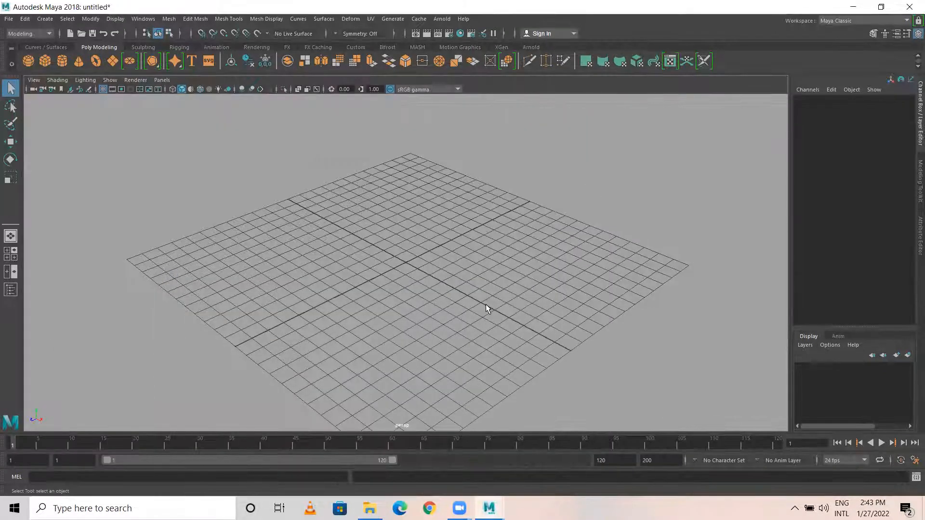
Import Hand.jpg from the project's sourceimages folder as an image plane in the top view
{"action": "key", "text": "space"}
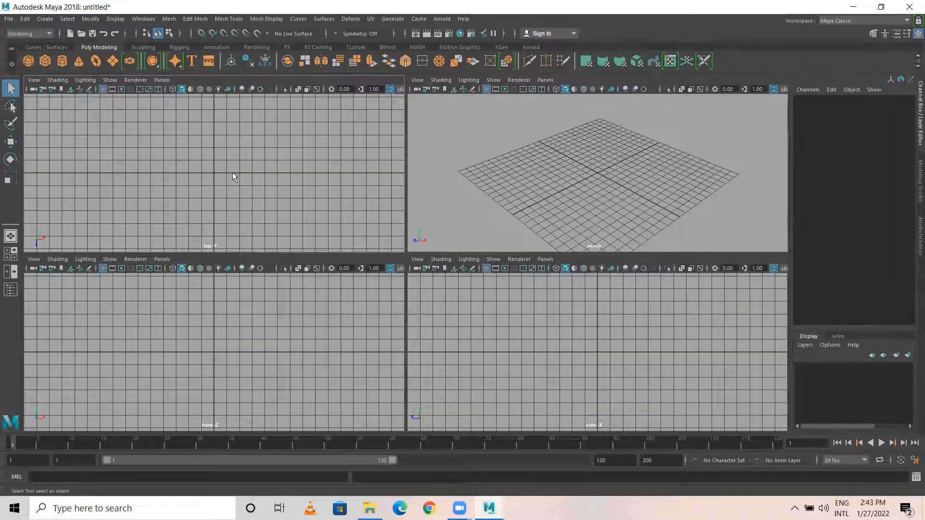
{"action": "key", "text": "space"}
{"action": "left_click", "coordinate": [34, 80]}
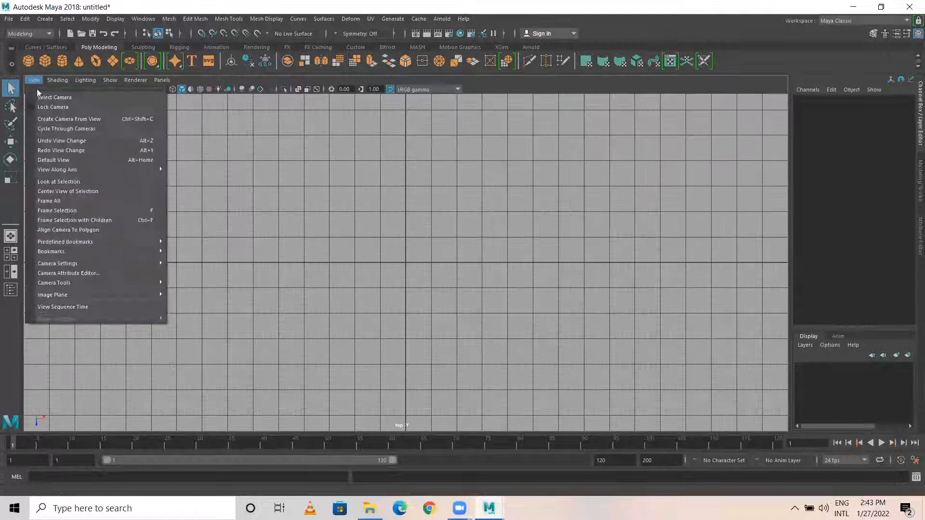
{"action": "mouse_move", "coordinate": [81, 252]}
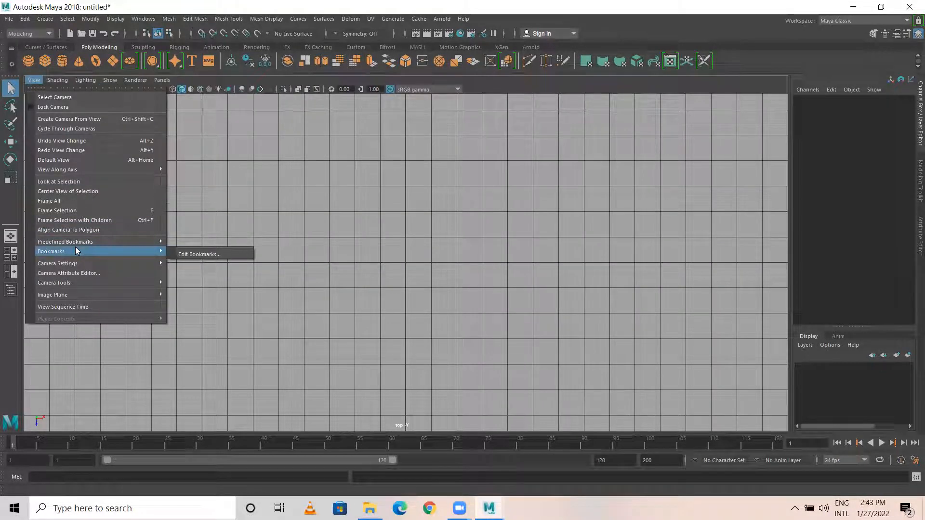
{"action": "mouse_move", "coordinate": [117, 294]}
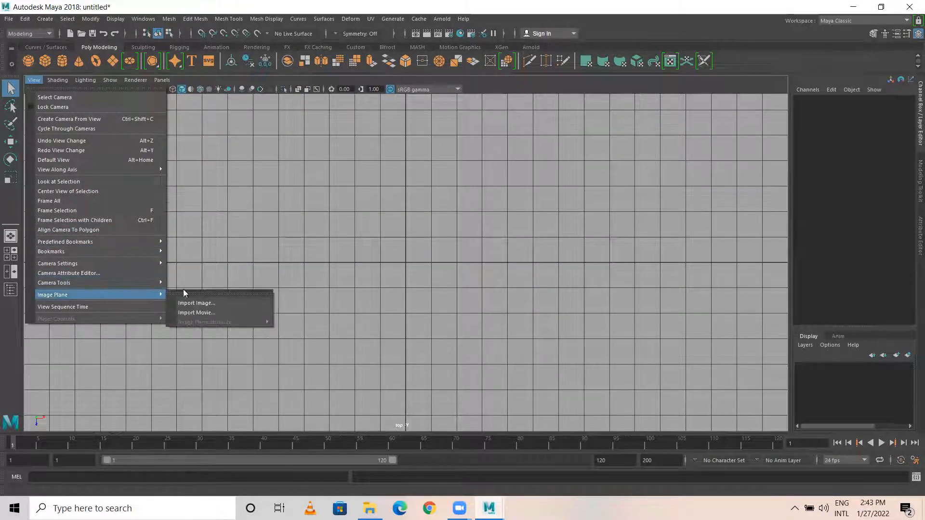
{"action": "left_click", "coordinate": [222, 304]}
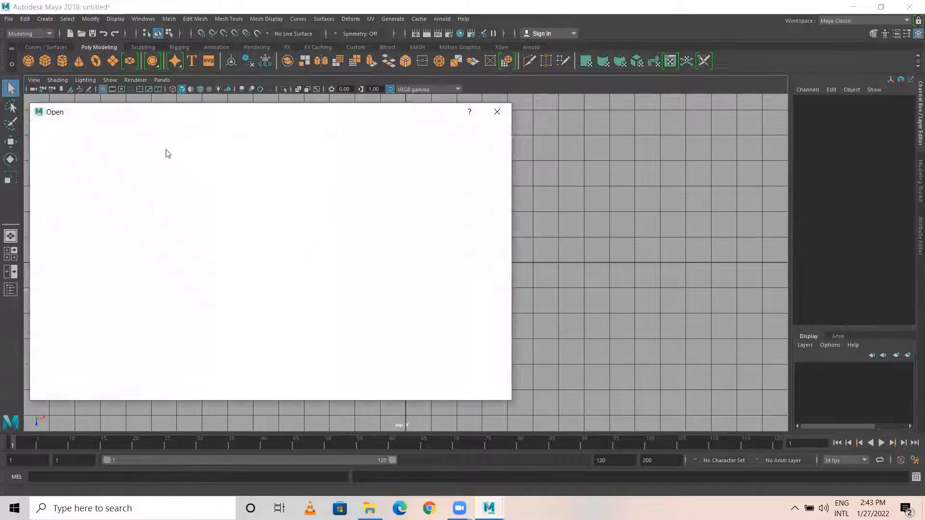
{"action": "left_click", "coordinate": [124, 171]}
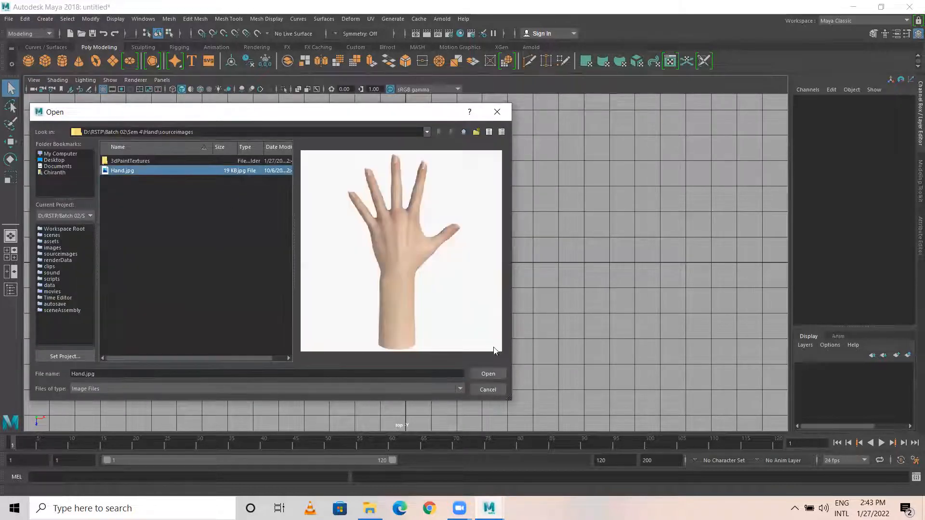
{"action": "left_click", "coordinate": [485, 374]}
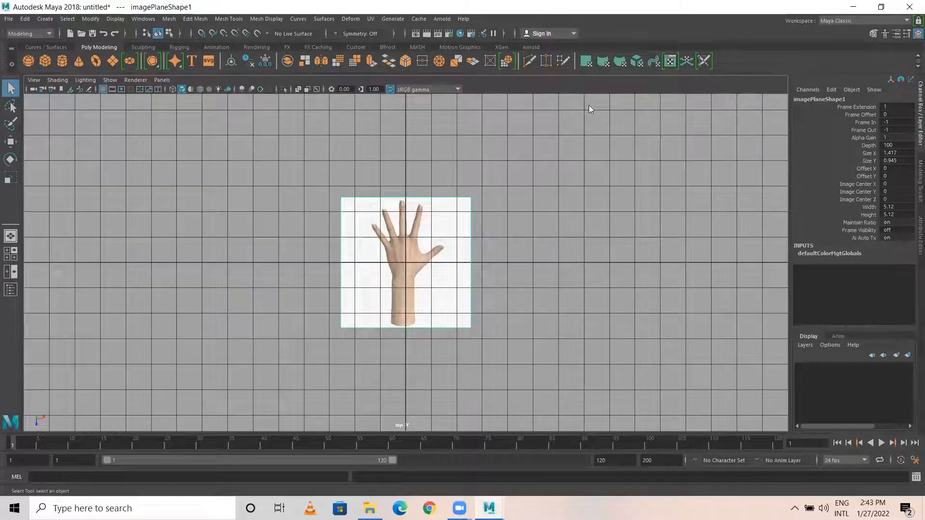
Enlarge the hand image plane to a width and height of about 24.52
{"action": "left_click", "coordinate": [869, 208]}
{"action": "left_click", "coordinate": [869, 215], "text": "shift"}
{"action": "middle_click_drag", "start_coordinate": [516, 337], "coordinate": [421, 320]}
{"action": "scroll", "coordinate": [421, 320], "scroll_direction": "down", "scroll_amount": 5}
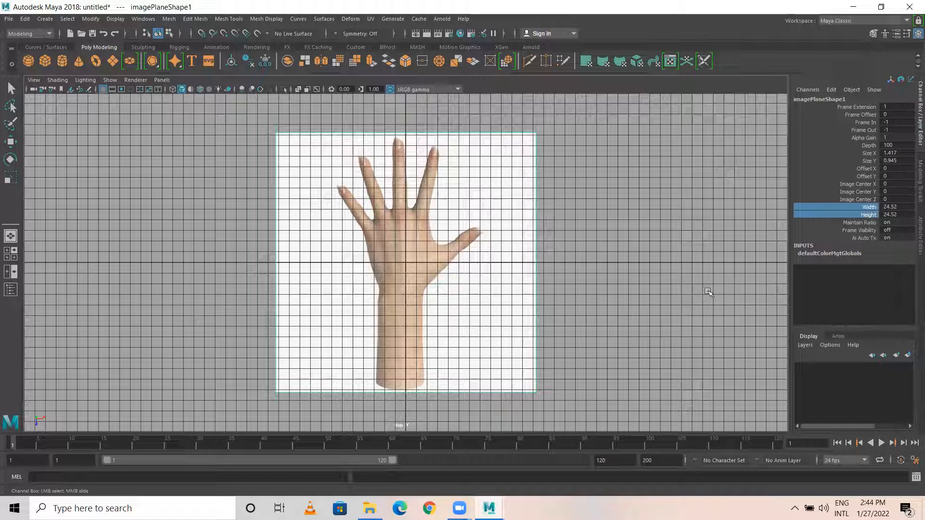
Set the image plane's Alpha Gain to 0.5
{"action": "left_click", "coordinate": [899, 137]}
{"action": "type", "text": "0.5"}
{"action": "key", "text": "Return"}
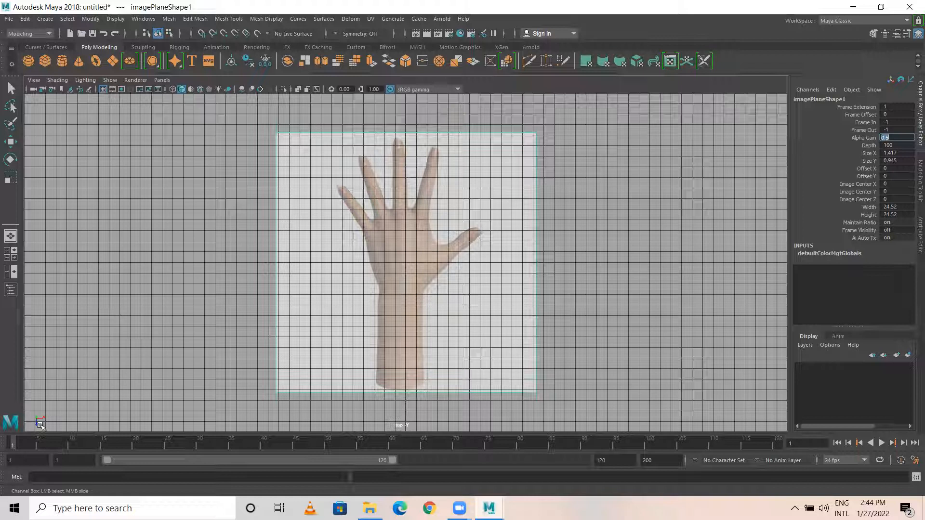
Set the image plane's Image Center Y to -50 and check its placement below the grid in the perspective view
{"action": "left_click", "coordinate": [897, 192]}
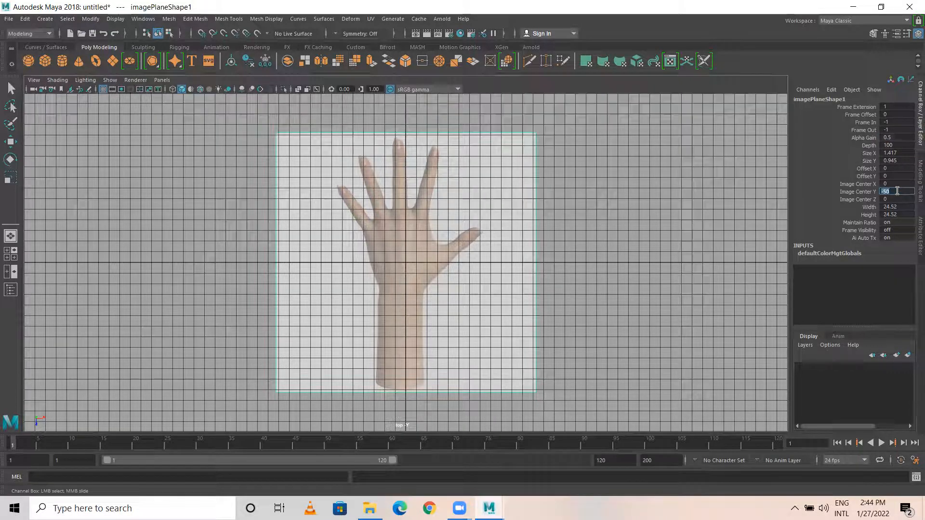
{"action": "key", "text": "Return"}
{"action": "key", "text": "space"}
{"action": "key", "text": "space"}
{"action": "left_click_drag", "start_coordinate": [443, 284], "coordinate": [434, 243], "text": "alt"}
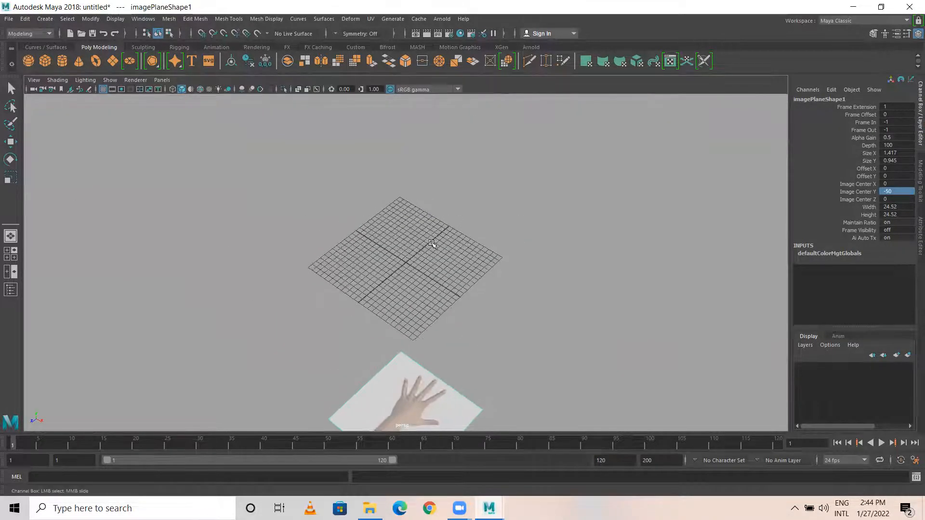
{"action": "left_click_drag", "start_coordinate": [485, 342], "coordinate": [450, 219], "text": "alt"}
Create a display layer from the selected image plane and name it Ref
{"action": "left_click", "coordinate": [399, 358]}
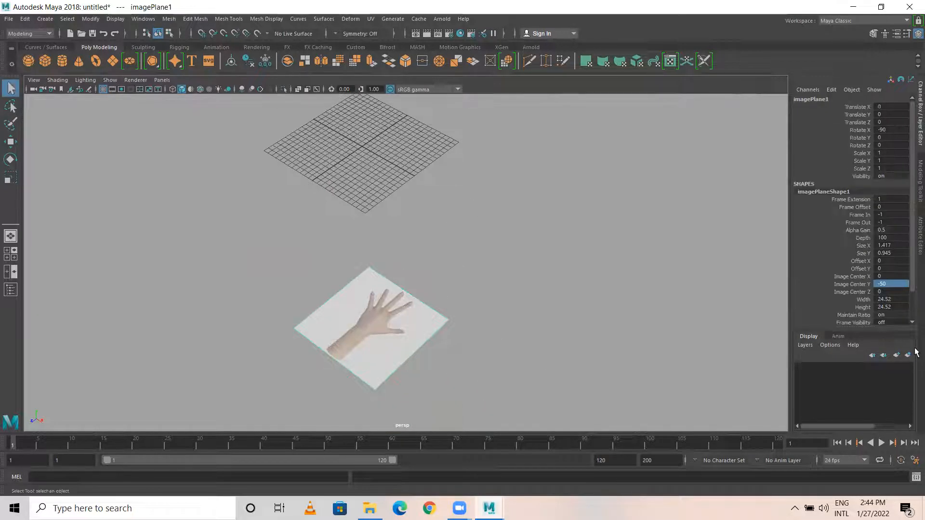
{"action": "left_click", "coordinate": [908, 355]}
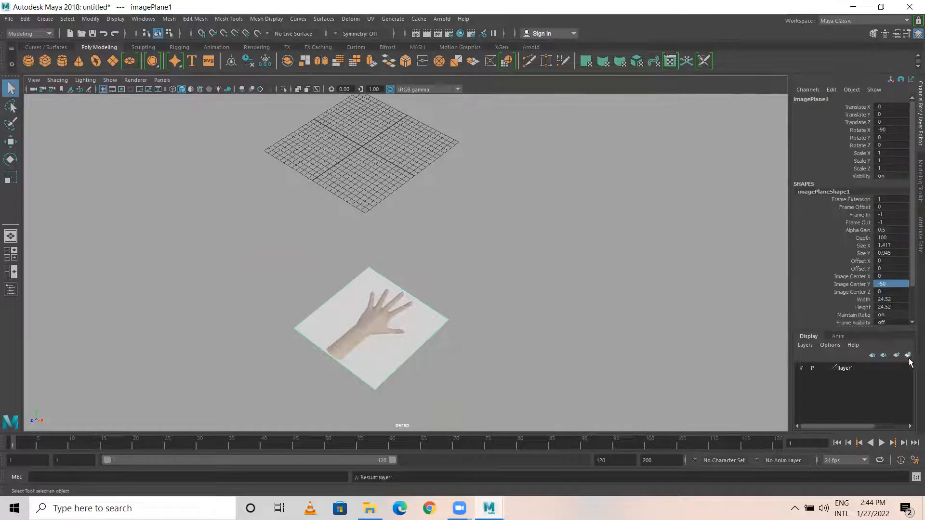
{"action": "double_click", "coordinate": [848, 370]}
{"action": "type", "text": "Ref"}
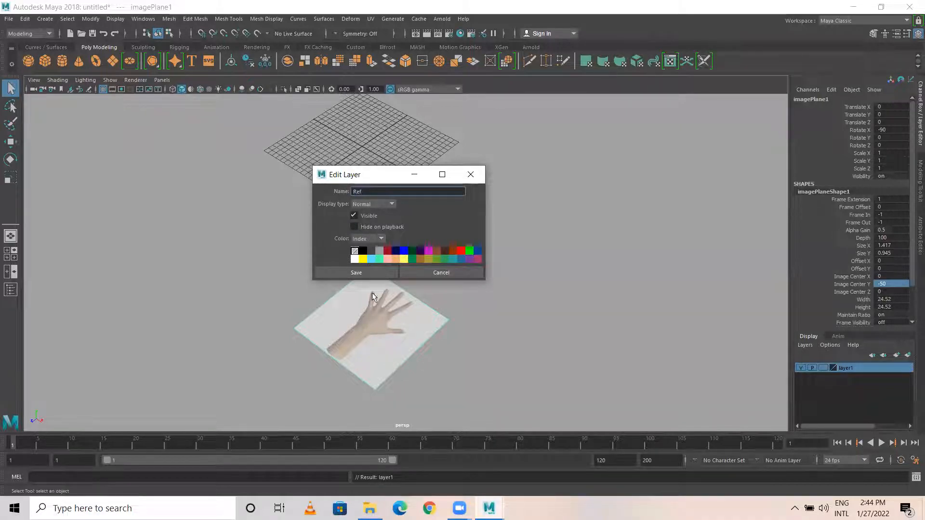
{"action": "left_click", "coordinate": [350, 270]}
Set the Ref layer to reference display so the image plane cannot be selected
{"action": "left_click", "coordinate": [824, 368]}
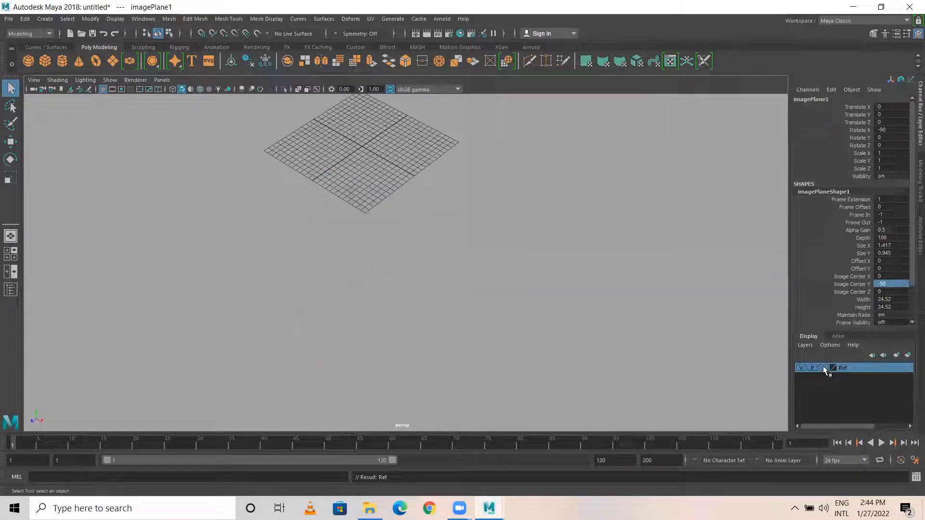
{"action": "left_click", "coordinate": [824, 368]}
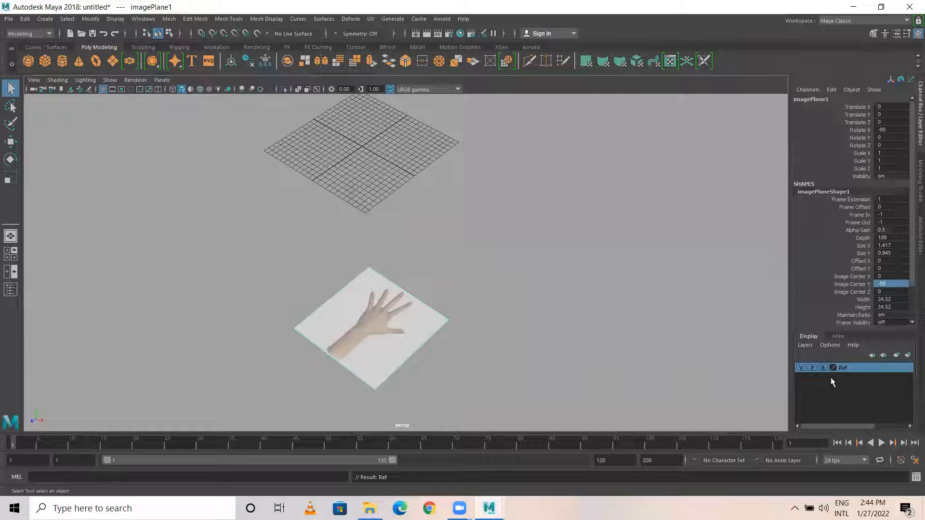
{"action": "left_click", "coordinate": [687, 382]}
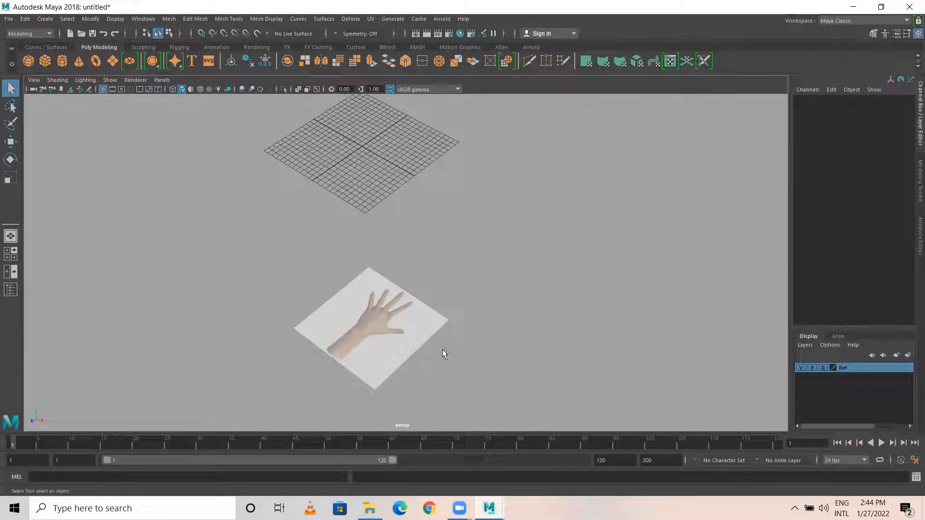
Create a polygon cube at the origin in the top view over the hand reference
{"action": "key", "text": "space"}
{"action": "key", "text": "space"}
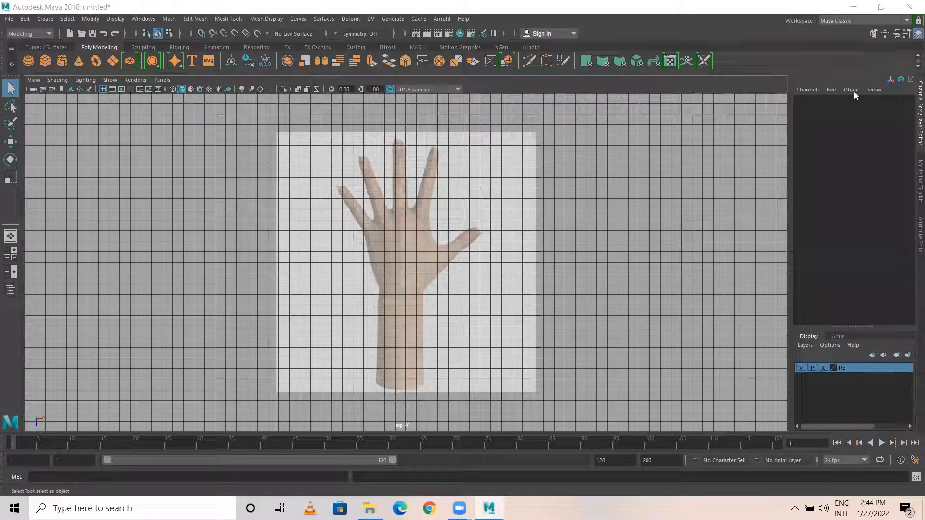
{"action": "scroll", "coordinate": [537, 255], "scroll_direction": "up", "scroll_amount": 2}
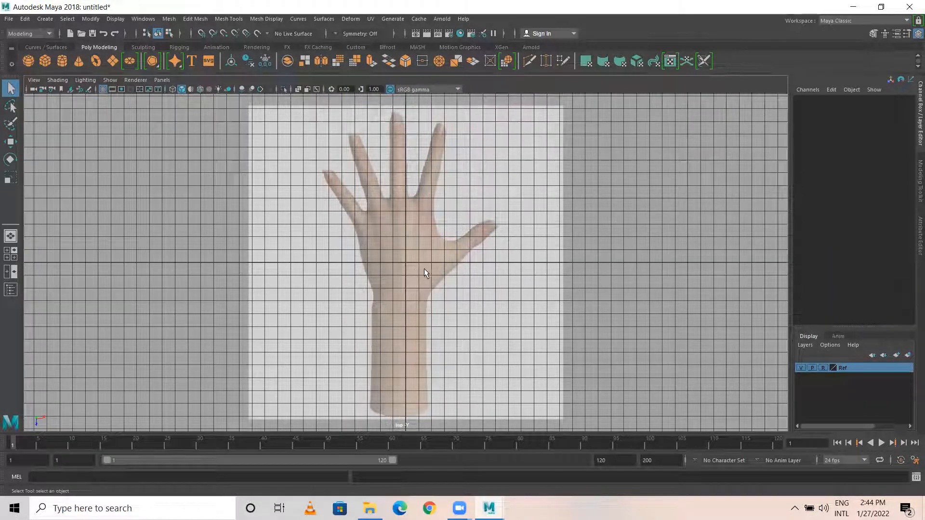
{"action": "scroll", "coordinate": [333, 202], "scroll_direction": "down", "scroll_amount": 1}
{"action": "middle_click_drag", "start_coordinate": [311, 203], "coordinate": [331, 262], "text": "alt"}
{"action": "scroll", "coordinate": [659, 308], "scroll_direction": "up", "scroll_amount": 6}
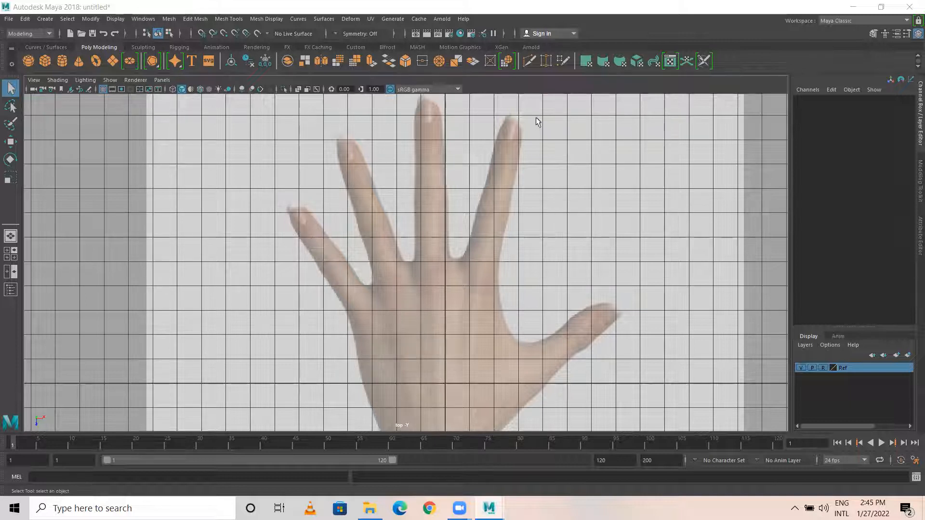
{"action": "left_click", "coordinate": [538, 87]}
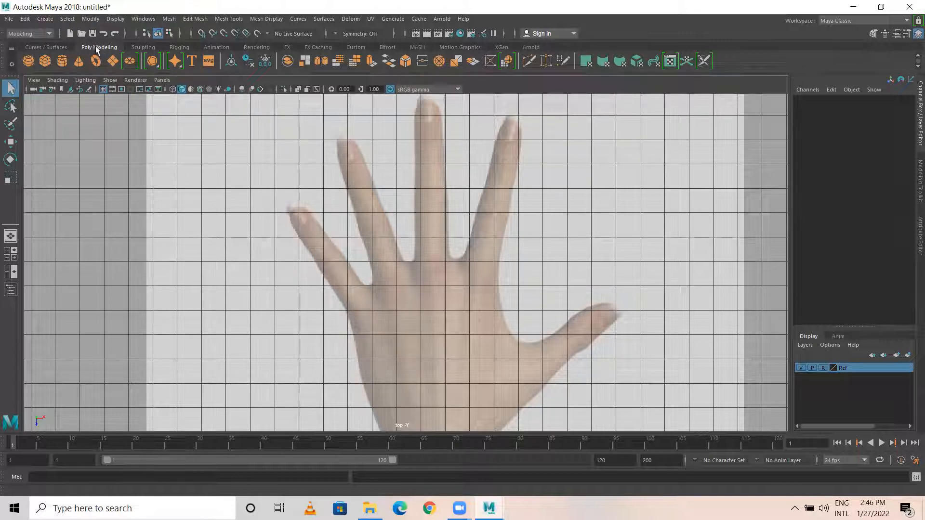
{"action": "left_click", "coordinate": [45, 63]}
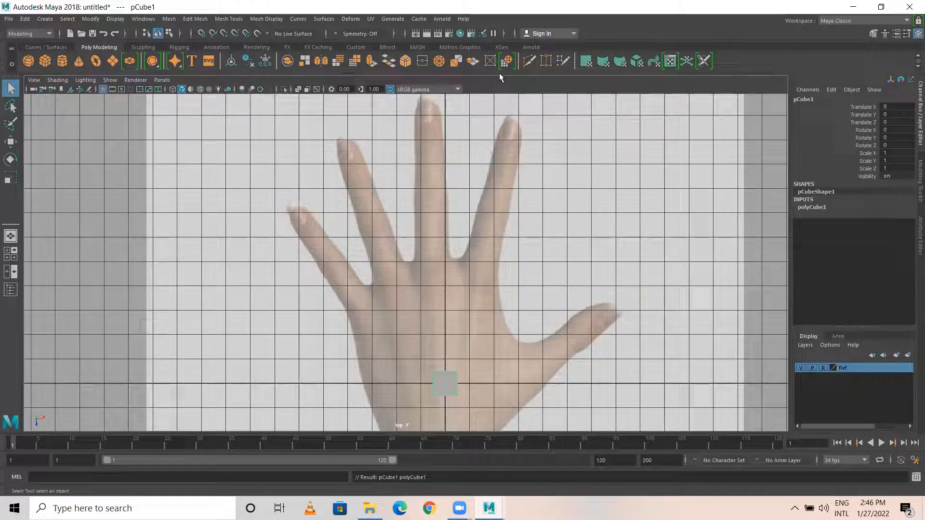
{"action": "left_click", "coordinate": [48, 19]}
{"action": "mouse_move", "coordinate": [109, 54]}
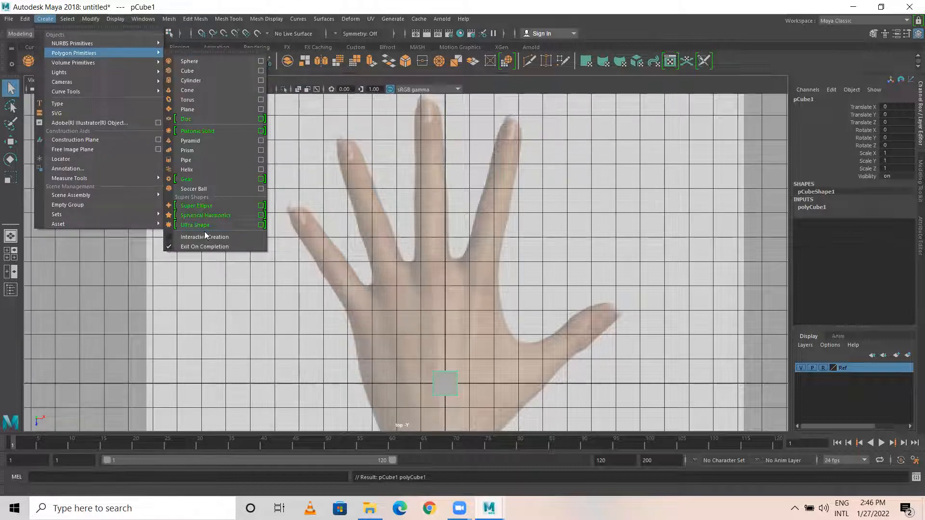
{"action": "left_click", "coordinate": [585, 86]}
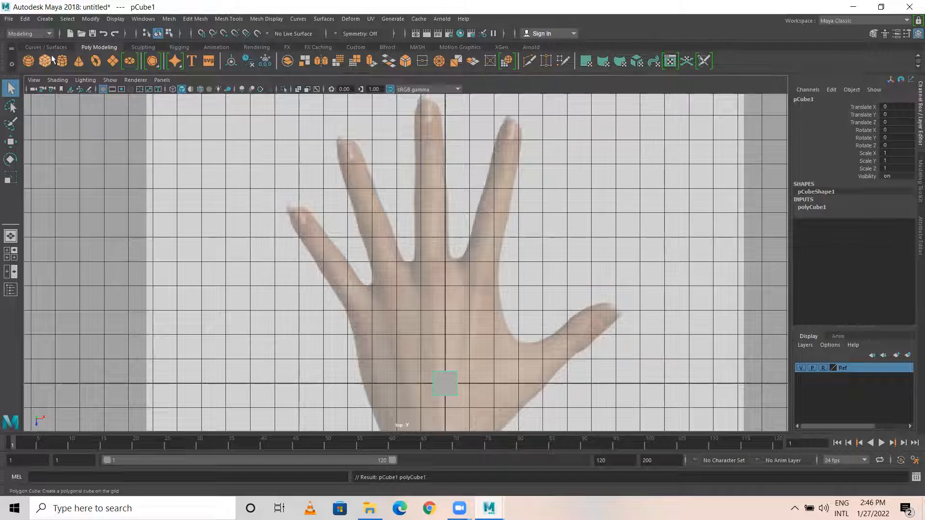
Move the cube to the base of the middle finger, at about X -0.554 and Z -5.594
{"action": "left_click", "coordinate": [445, 384]}
{"action": "key", "text": "w"}
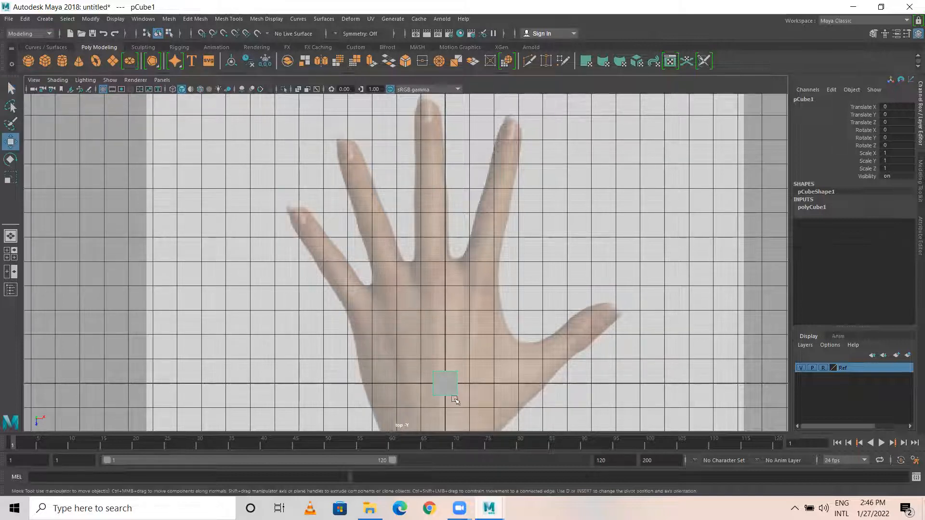
{"action": "left_click_drag", "start_coordinate": [443, 415], "coordinate": [419, 274]}
{"action": "left_click_drag", "start_coordinate": [494, 250], "coordinate": [480, 247]}
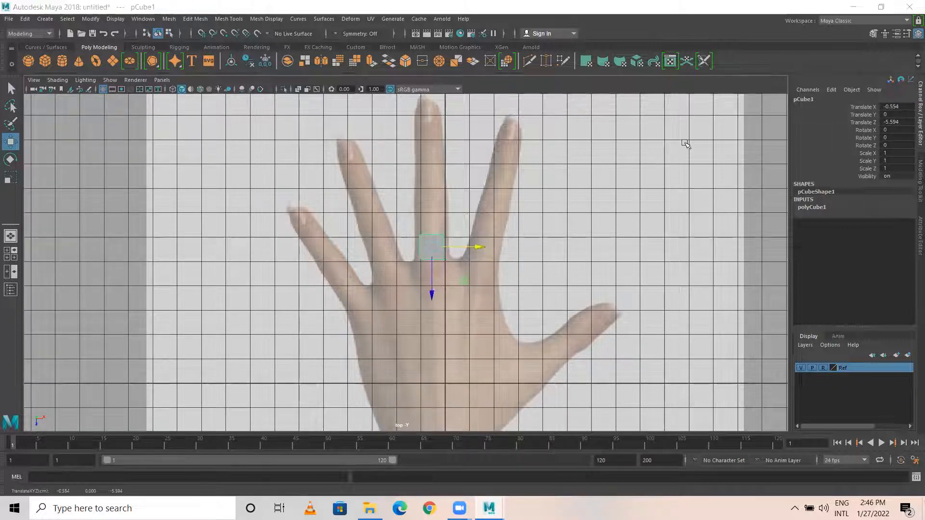
Set the cube's width, height and depth subdivisions to 2 and display it without smoothing
{"action": "left_click", "coordinate": [812, 208]}
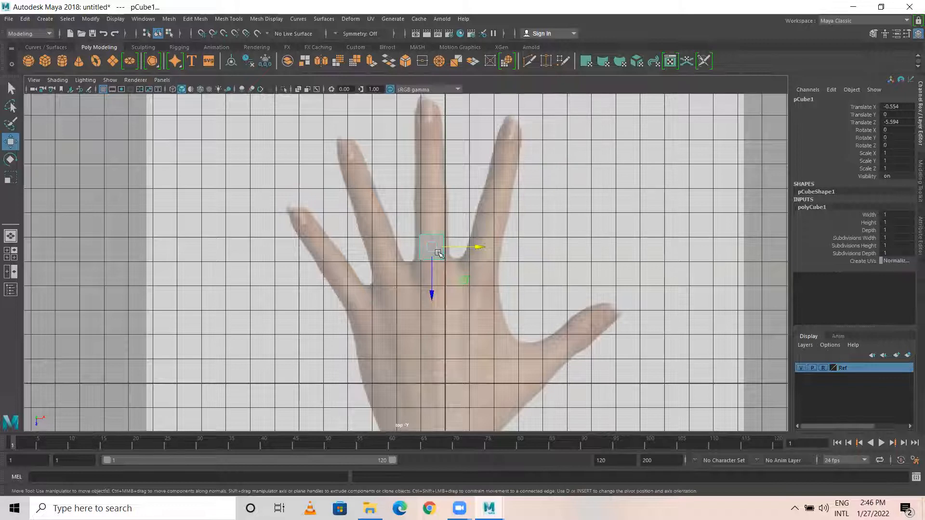
{"action": "left_click_drag", "start_coordinate": [890, 239], "coordinate": [887, 253]}
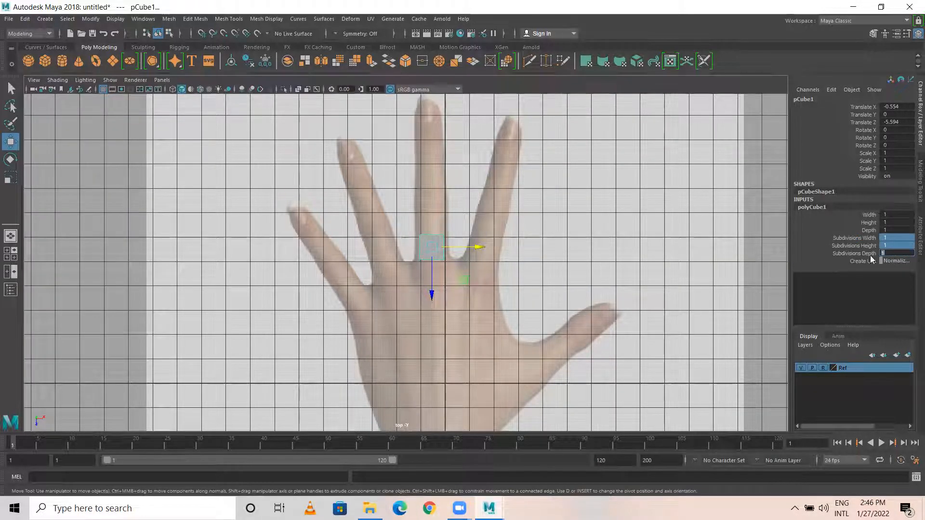
{"action": "key", "text": "Return"}
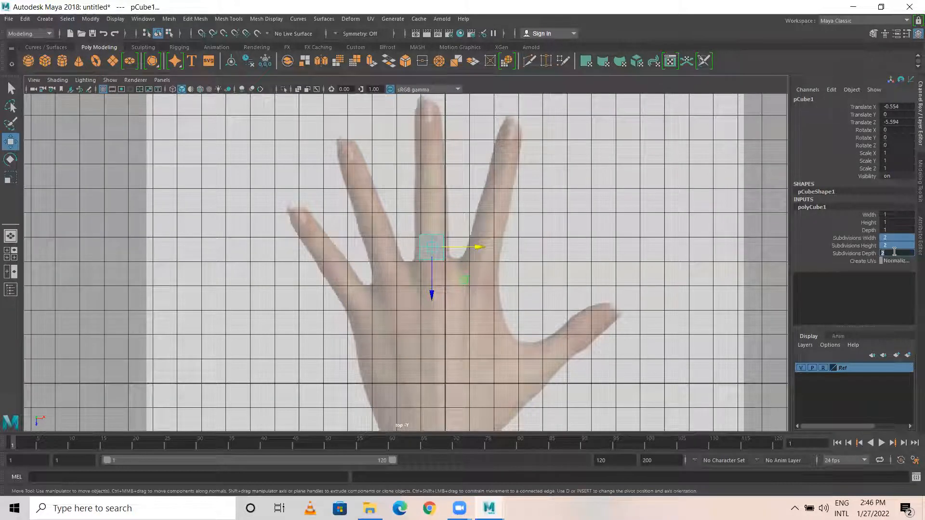
{"action": "left_click", "coordinate": [433, 248]}
{"action": "scroll", "coordinate": [438, 268], "scroll_direction": "up", "scroll_amount": 5}
{"action": "left_click", "coordinate": [494, 296]}
{"action": "left_click", "coordinate": [493, 227]}
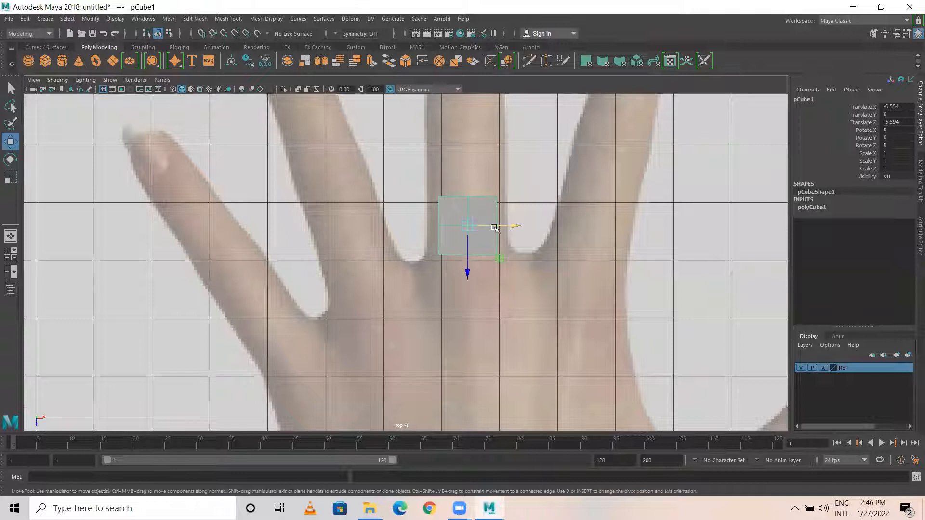
{"action": "key", "text": "1"}
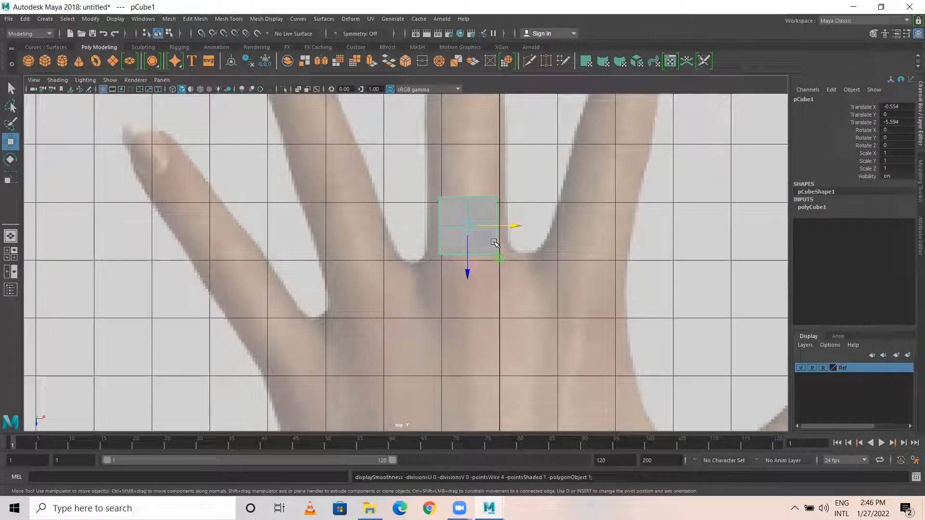
Scale the cube uniformly to about 1.298 and position it at about X -0.578, Z -5.711 to span the middle finger's width
{"action": "key", "text": "q"}
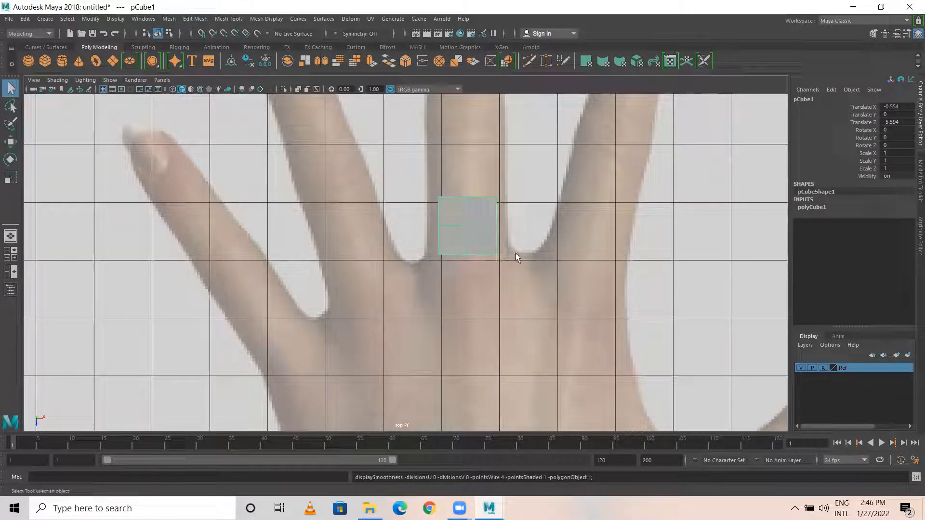
{"action": "key", "text": "r"}
{"action": "left_click_drag", "start_coordinate": [478, 232], "coordinate": [464, 220]}
{"action": "key", "text": "w"}
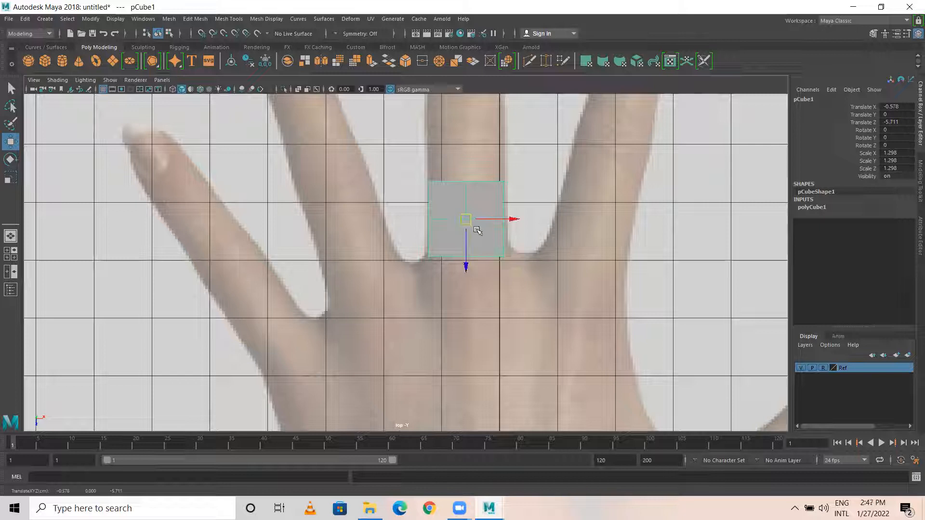
Frame the cube in the perspective view and change the viewport background to black
{"action": "key", "text": "space"}
{"action": "key", "text": "space"}
{"action": "key", "text": "f"}
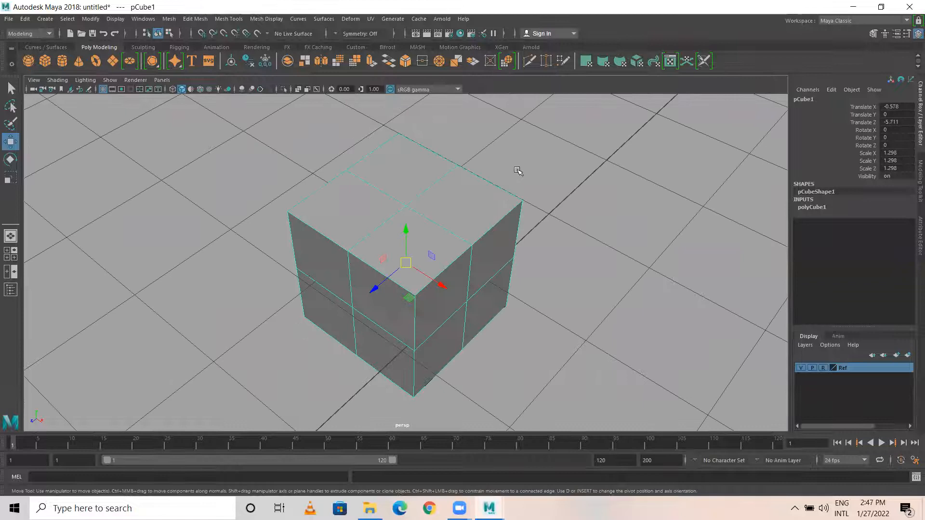
{"action": "left_click_drag", "start_coordinate": [513, 254], "coordinate": [495, 287], "text": "alt"}
{"action": "key", "text": "alt+b"}
{"action": "key", "text": "alt+b"}
{"action": "scroll", "coordinate": [458, 295], "scroll_direction": "down", "scroll_amount": 5}
{"action": "left_click_drag", "start_coordinate": [426, 270], "coordinate": [446, 243], "text": "alt"}
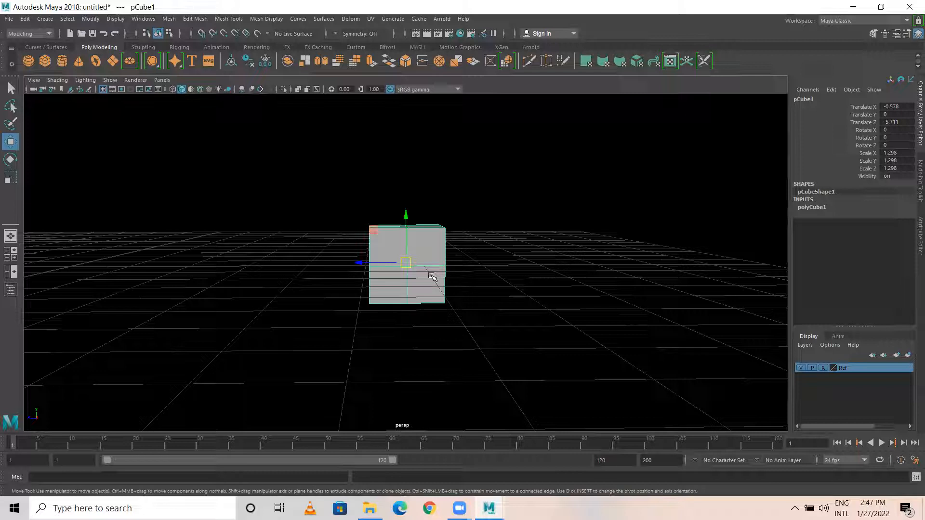
Select all vertices along the cube's four long edges running along X, working from a side-on perspective view
{"action": "left_click_drag", "start_coordinate": [445, 292], "coordinate": [429, 283], "text": "alt"}
{"action": "right_click_drag", "start_coordinate": [398, 256], "coordinate": [378, 234], "text": "alt"}
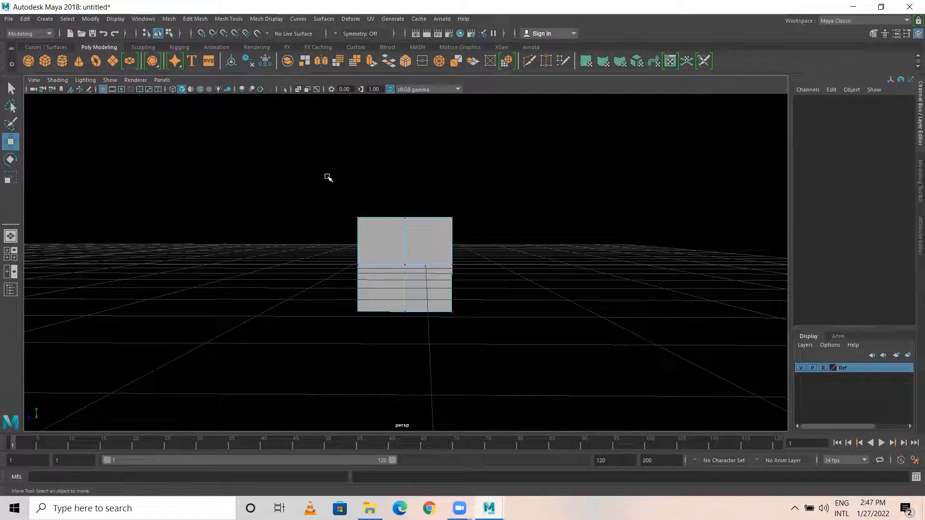
{"action": "left_click_drag", "start_coordinate": [326, 175], "coordinate": [379, 238]}
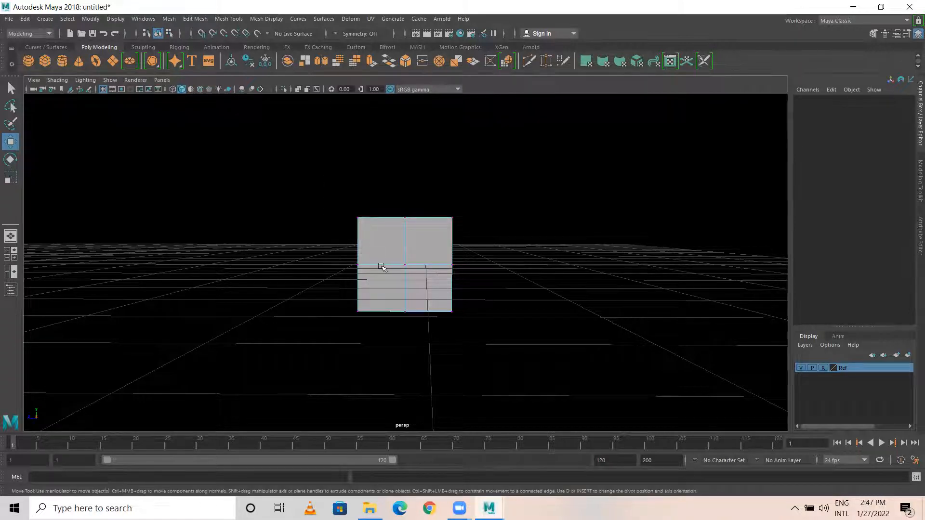
{"action": "left_click_drag", "start_coordinate": [371, 281], "coordinate": [385, 293], "text": "alt"}
{"action": "right_click_drag", "start_coordinate": [334, 275], "coordinate": [524, 282], "text": "alt"}
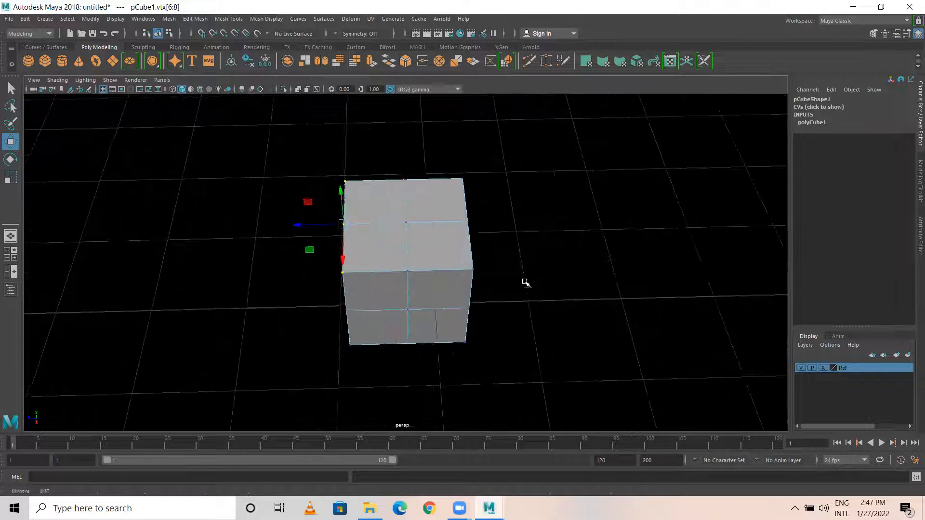
{"action": "left_click_drag", "start_coordinate": [415, 291], "coordinate": [422, 219], "text": "alt"}
{"action": "left_click_drag", "start_coordinate": [444, 169], "coordinate": [495, 236], "text": "shift"}
{"action": "left_click_drag", "start_coordinate": [433, 285], "coordinate": [492, 367], "text": "shift"}
{"action": "left_click_drag", "start_coordinate": [343, 317], "coordinate": [371, 351], "text": "shift"}
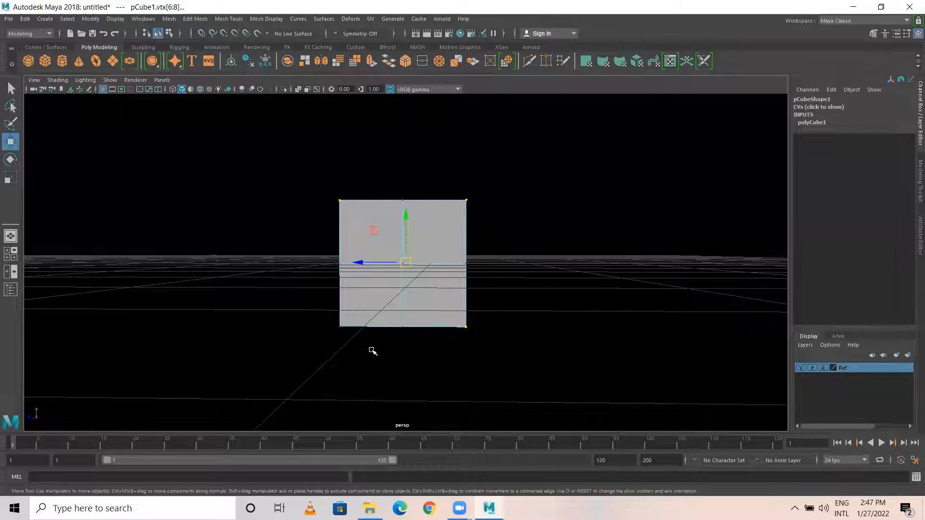
Show the cube in wireframe in the perspective view and check the corner vertex selection from several angles
{"action": "key", "text": "4"}
{"action": "left_click_drag", "start_coordinate": [529, 350], "coordinate": [363, 233], "text": "alt"}
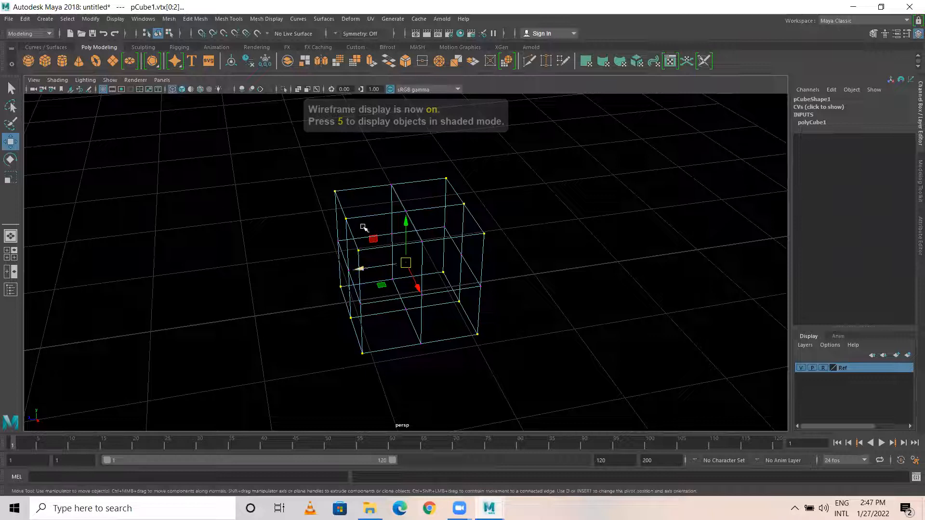
{"action": "mouse_move", "coordinate": [334, 188]}
{"action": "left_mouse_down", "text": "alt"}
{"action": "mouse_move", "coordinate": [371, 244]}
{"action": "mouse_move", "coordinate": [324, 178]}
{"action": "left_mouse_up", "text": "alt"}
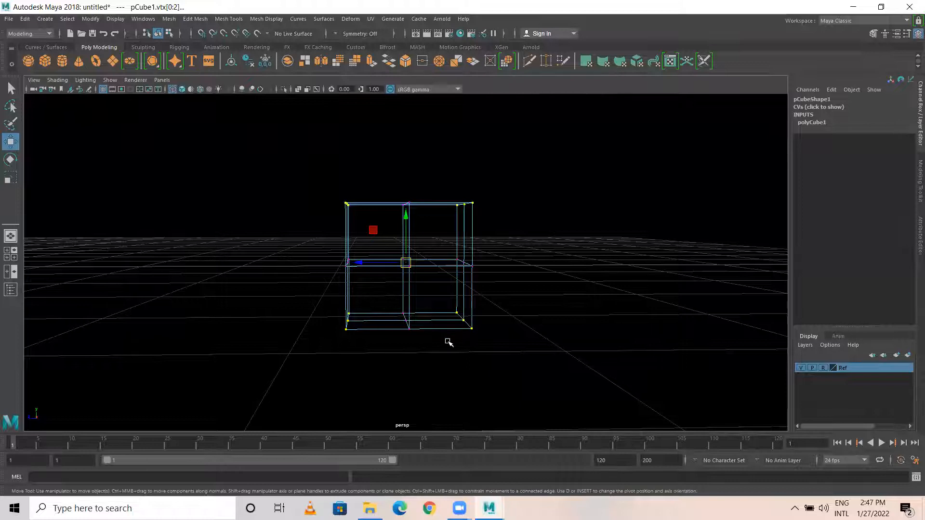
{"action": "scroll", "coordinate": [479, 347], "scroll_direction": "down", "scroll_amount": 3}
Display the cube in wireframe over the hand reference in the top view and compare it with the perspective view
{"action": "key", "text": "space"}
{"action": "key", "text": "space"}
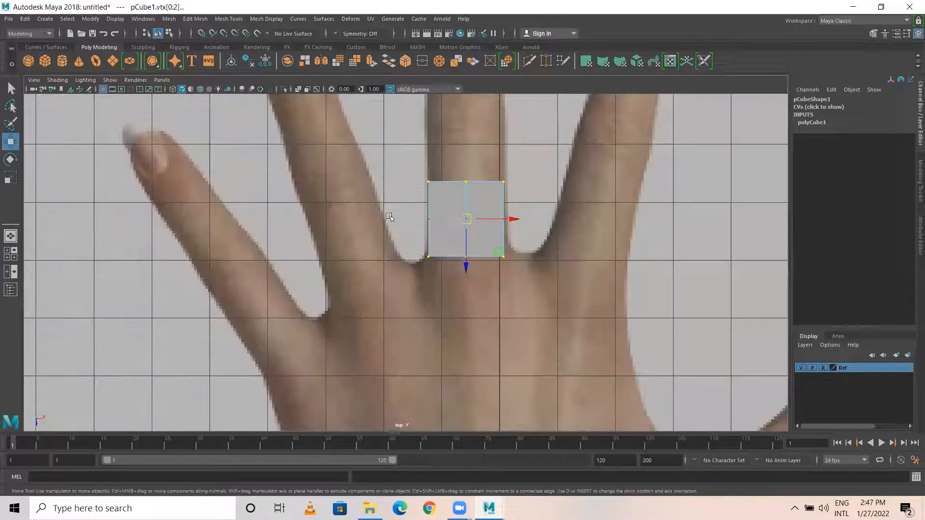
{"action": "scroll", "coordinate": [465, 248], "scroll_direction": "down", "scroll_amount": 4}
{"action": "scroll", "coordinate": [465, 256], "scroll_direction": "up", "scroll_amount": 2}
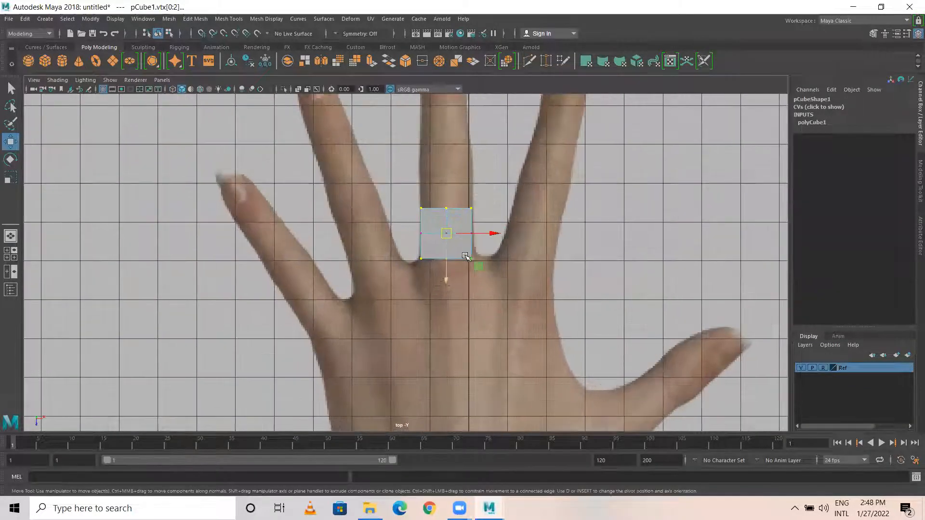
{"action": "scroll", "coordinate": [466, 256], "scroll_direction": "up", "scroll_amount": 1}
{"action": "key", "text": "4"}
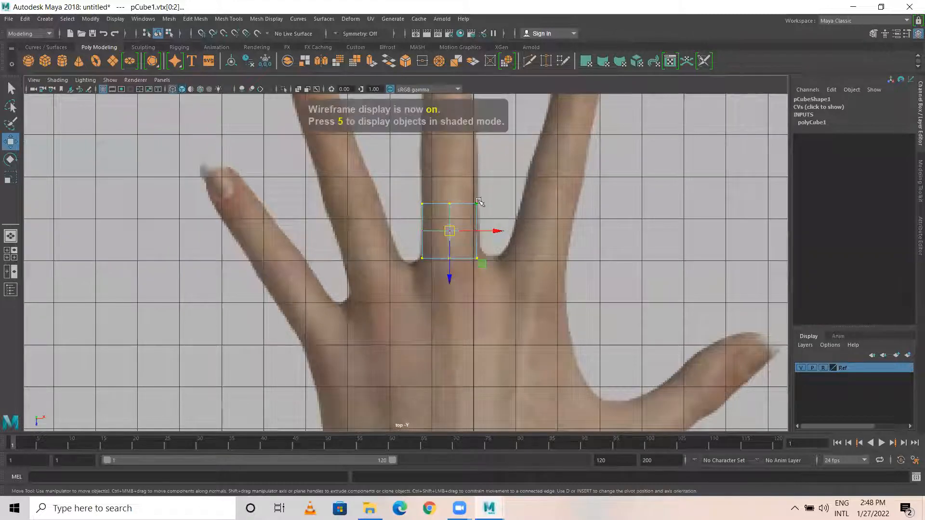
{"action": "key", "text": "space"}
{"action": "key", "text": "space"}
{"action": "mouse_move", "coordinate": [490, 292]}
{"action": "left_mouse_down", "text": "alt"}
{"action": "mouse_move", "coordinate": [413, 324]}
{"action": "mouse_move", "coordinate": [510, 294]}
{"action": "mouse_move", "coordinate": [501, 289]}
{"action": "left_mouse_up", "text": "alt"}
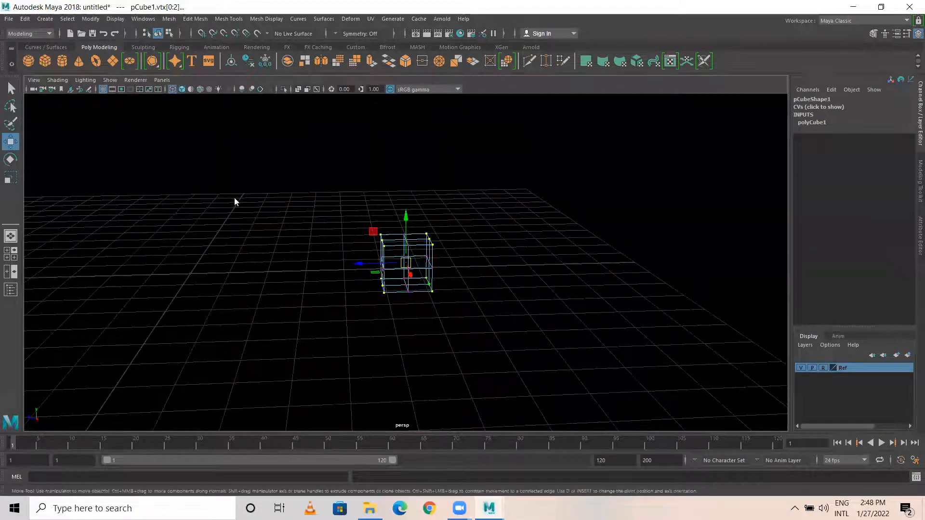
{"action": "key", "text": "space"}
{"action": "key", "text": "space"}
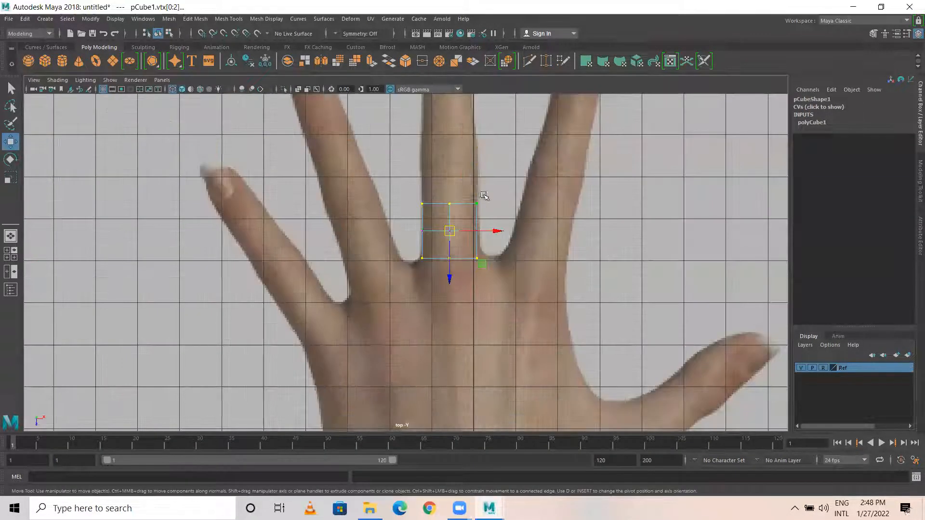
Scale the selected corner vertices uniformly inward to give the cube an octagonal side profile, using shaded display in perspective
{"action": "key", "text": "space"}
{"action": "key", "text": "space"}
{"action": "left_click_drag", "start_coordinate": [499, 188], "coordinate": [424, 303], "text": "alt"}
{"action": "key", "text": "r"}
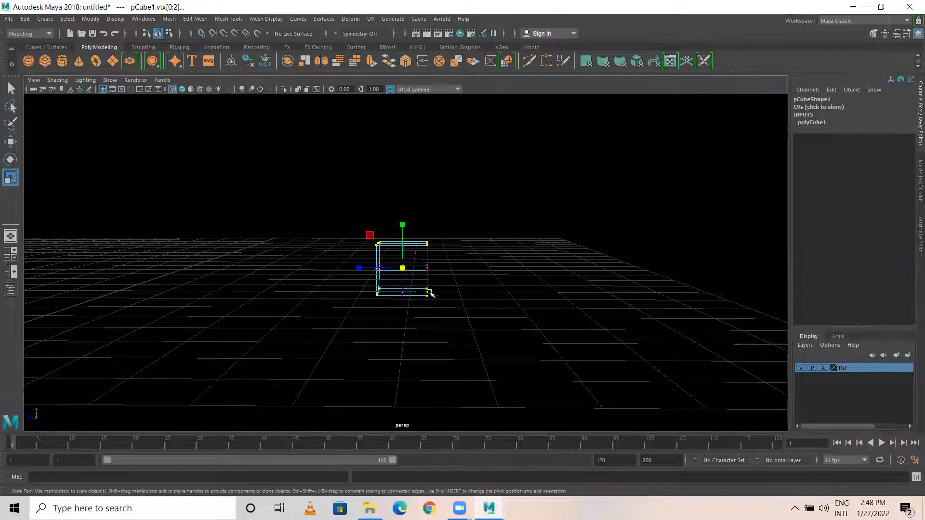
{"action": "scroll", "coordinate": [415, 279], "scroll_direction": "up", "scroll_amount": 5}
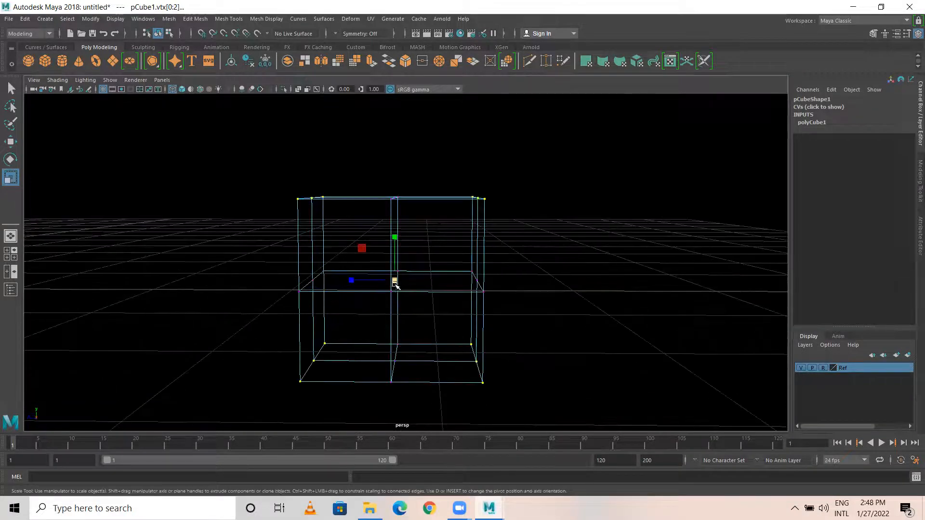
{"action": "key", "text": "ctrl+z"}
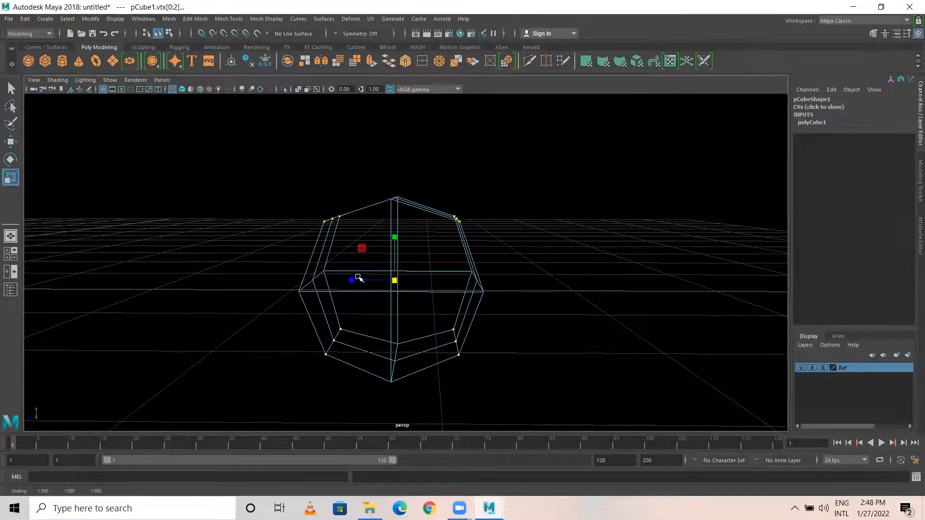
{"action": "key", "text": "5"}
{"action": "key", "text": "ctrl+z"}
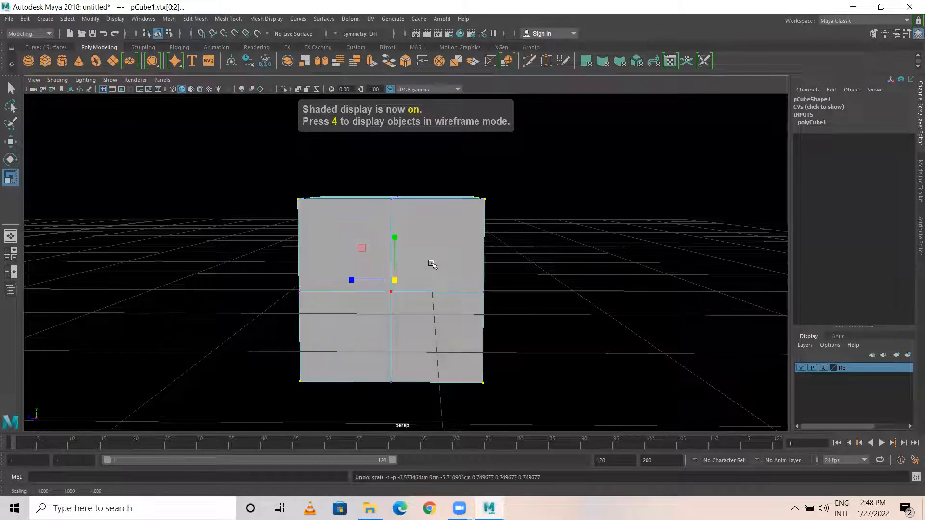
{"action": "left_click_drag", "start_coordinate": [394, 281], "coordinate": [357, 282]}
Scale the corner vertices outward along Z in the top view, back to the cube's full length
{"action": "key", "text": "space"}
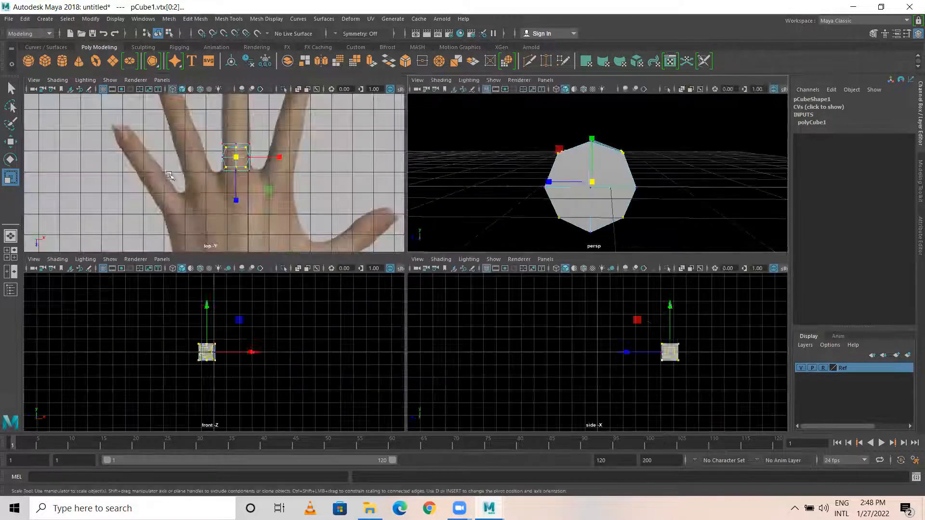
{"action": "key", "text": "space"}
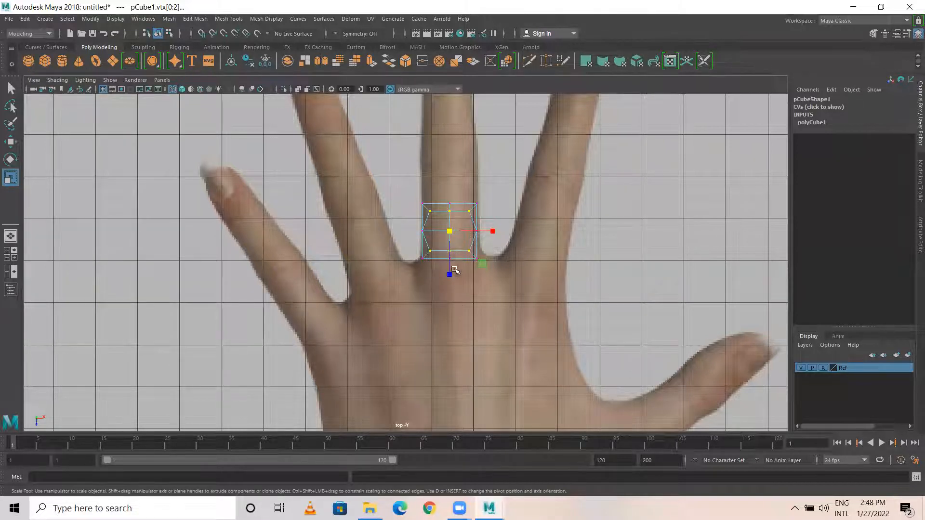
{"action": "left_click_drag", "start_coordinate": [449, 273], "coordinate": [449, 289]}
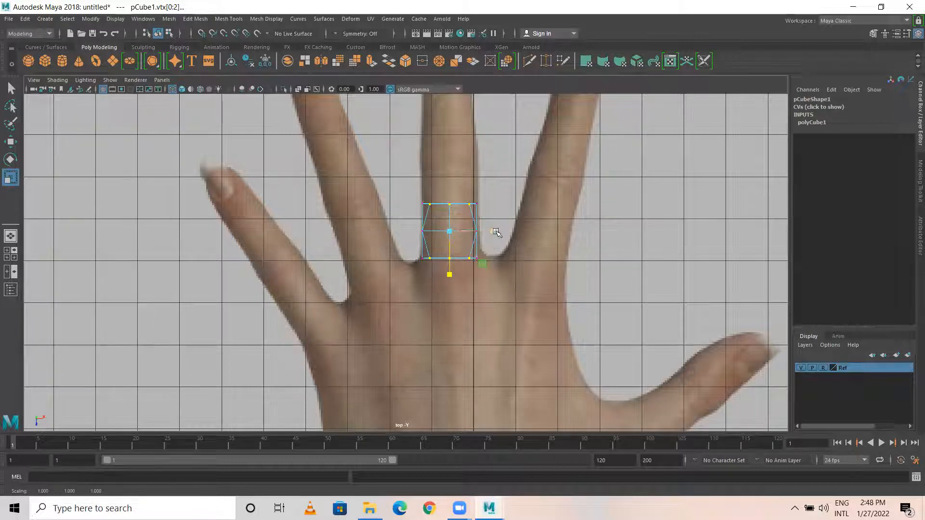
{"action": "left_click_drag", "start_coordinate": [492, 231], "coordinate": [483, 233]}
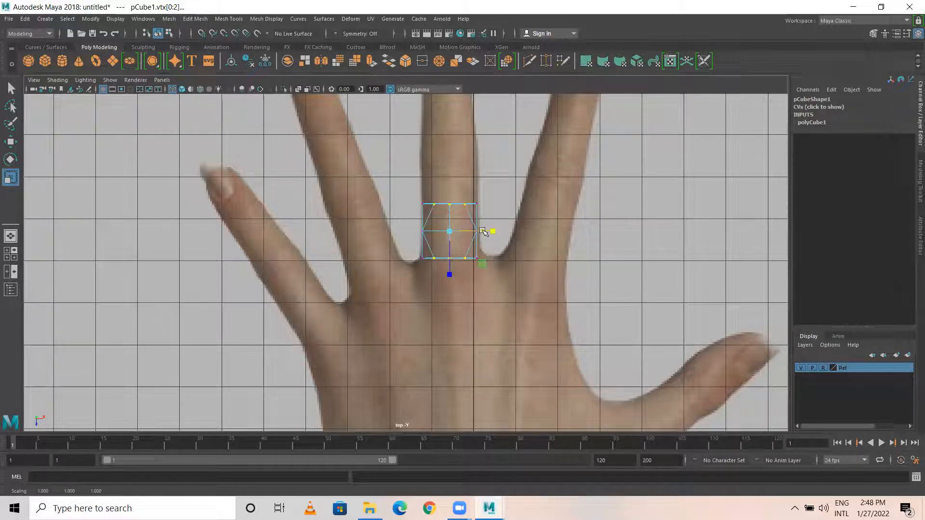
{"action": "key", "text": "space"}
{"action": "key", "text": "space"}
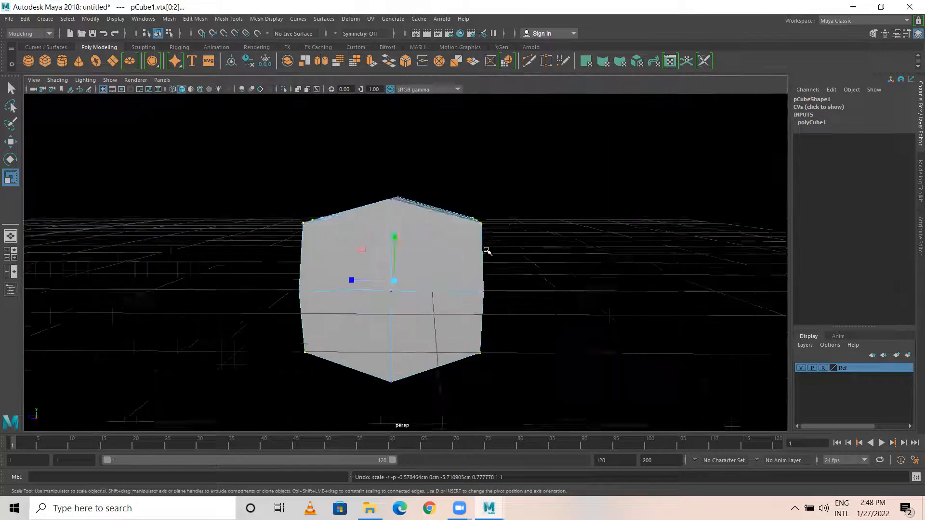
Select the middle vertices of the cube's upper and lower faces and scale them inward along X in line with the corner vertices
{"action": "left_click_drag", "start_coordinate": [424, 267], "coordinate": [638, 274], "text": "alt"}
{"action": "mouse_move", "coordinate": [414, 212]}
{"action": "left_mouse_down", "text": "alt"}
{"action": "mouse_move", "coordinate": [413, 203]}
{"action": "mouse_move", "coordinate": [428, 222]}
{"action": "left_mouse_up", "text": "alt"}
{"action": "left_click_drag", "start_coordinate": [392, 320], "coordinate": [436, 374]}
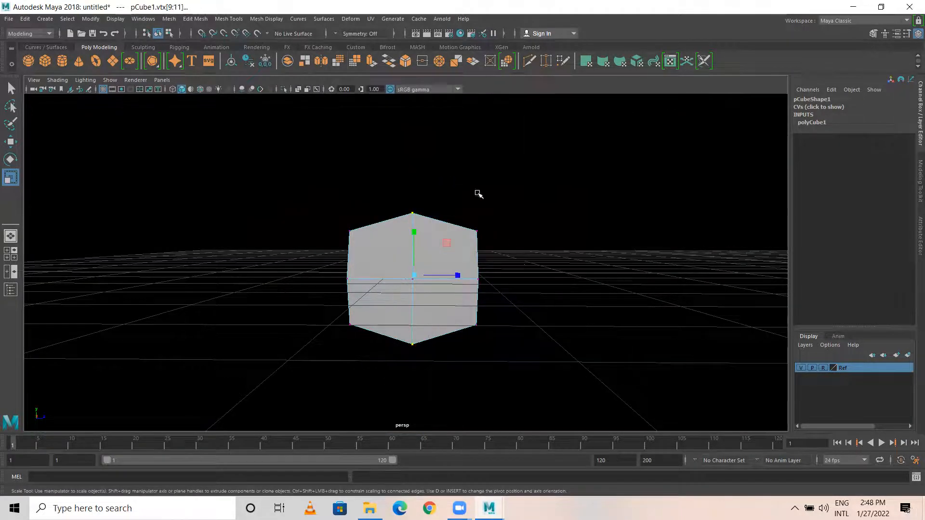
{"action": "key", "text": "space"}
{"action": "key", "text": "space"}
{"action": "left_click_drag", "start_coordinate": [493, 232], "coordinate": [480, 233]}
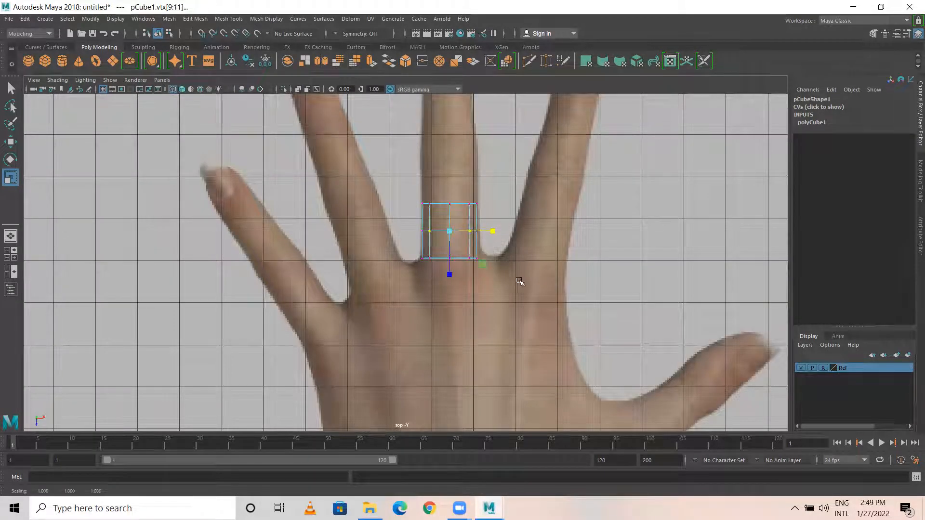
Inspect the reshaped cube in perspective and display it in wireframe, enlarged, in the front view
{"action": "key", "text": "space"}
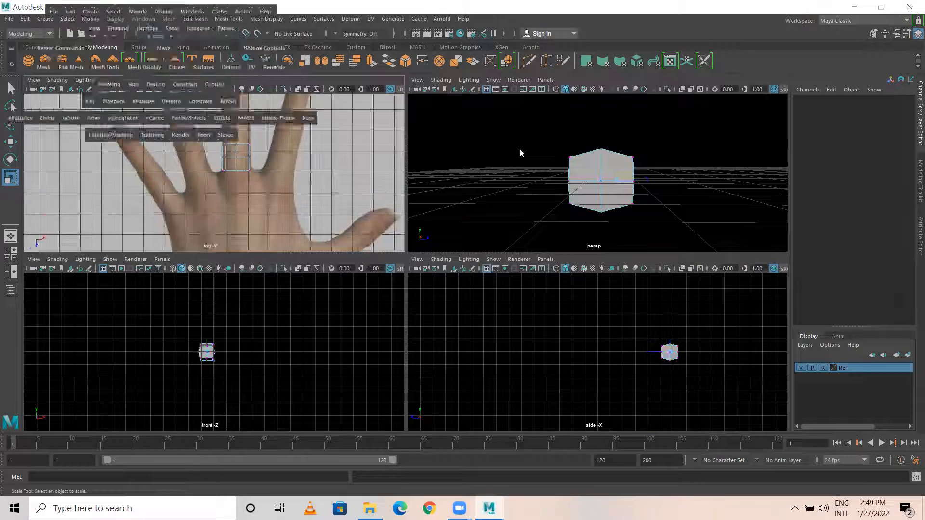
{"action": "key", "text": "space"}
{"action": "left_click_drag", "start_coordinate": [420, 257], "coordinate": [378, 262], "text": "alt"}
{"action": "key", "text": "space"}
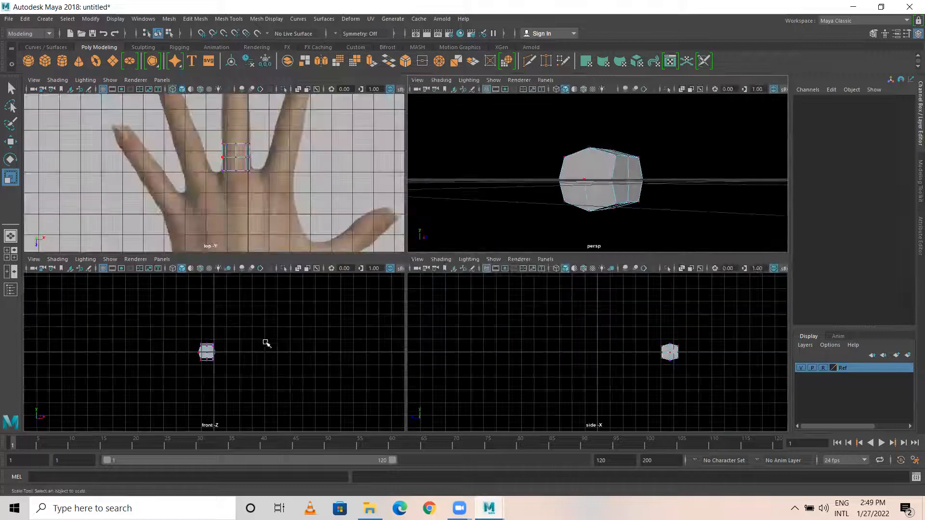
{"action": "key", "text": "space"}
{"action": "scroll", "coordinate": [357, 322], "scroll_direction": "up", "scroll_amount": 3}
{"action": "scroll", "coordinate": [357, 322], "scroll_direction": "up", "scroll_amount": 2}
{"action": "key", "text": "4"}
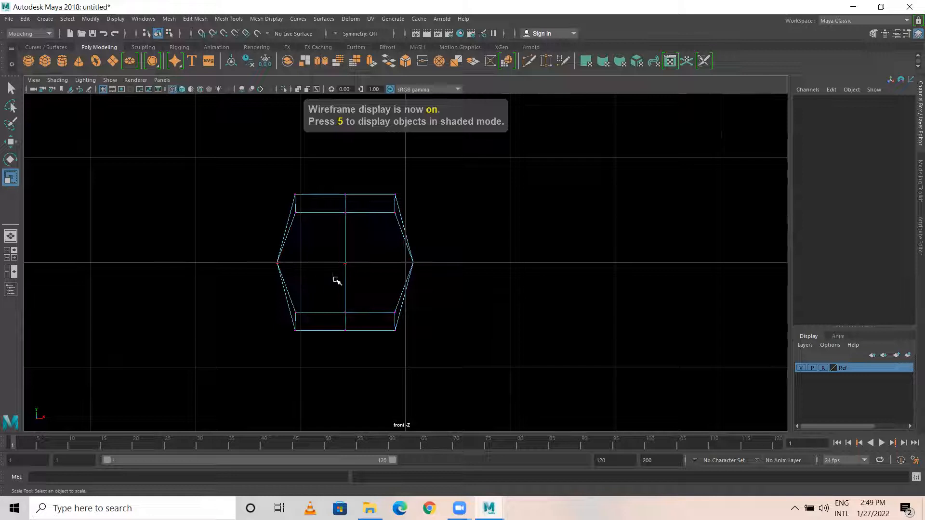
{"action": "left_click_drag", "start_coordinate": [341, 211], "coordinate": [364, 310]}
{"action": "left_click_drag", "start_coordinate": [347, 222], "coordinate": [344, 215]}
{"action": "key", "text": "ctrl+z"}
Select the central column of vertices in the front view and scale it slightly outward along Y to round the profile
{"action": "left_click_drag", "start_coordinate": [335, 177], "coordinate": [364, 347]}
{"action": "left_click_drag", "start_coordinate": [347, 220], "coordinate": [345, 212]}
{"action": "left_click", "coordinate": [477, 260]}
{"action": "key", "text": "space"}
{"action": "key", "text": "space"}
{"action": "left_click_drag", "start_coordinate": [432, 256], "coordinate": [488, 286], "text": "alt"}
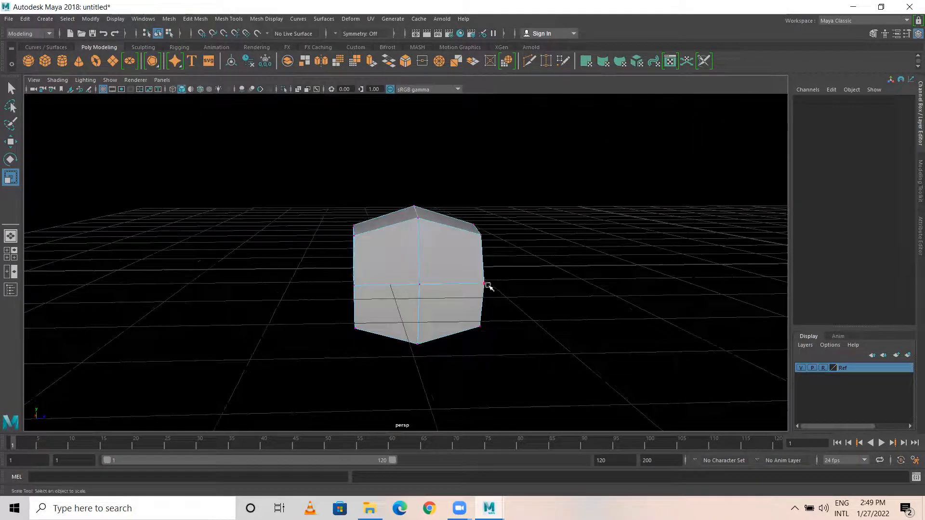
{"action": "key", "text": "space"}
{"action": "key", "text": "space"}
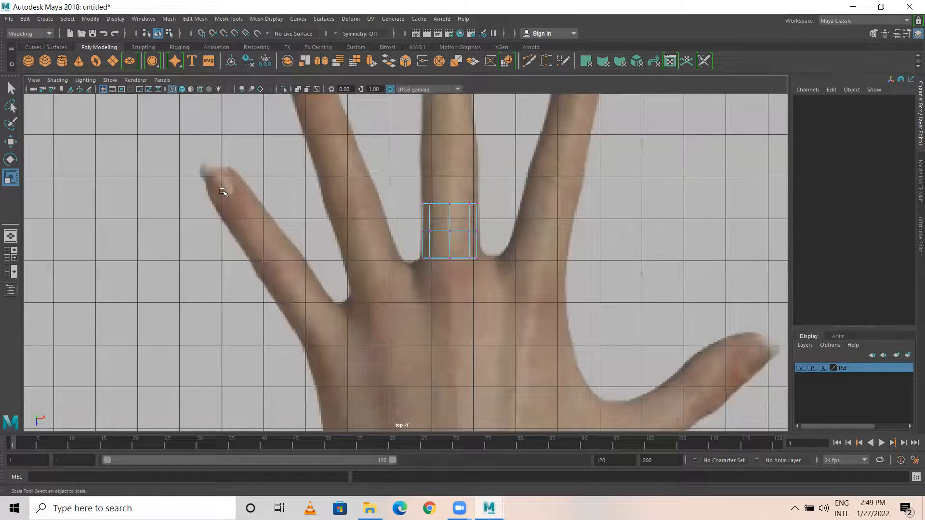
{"action": "left_click", "coordinate": [450, 231]}
{"action": "key", "text": "space"}
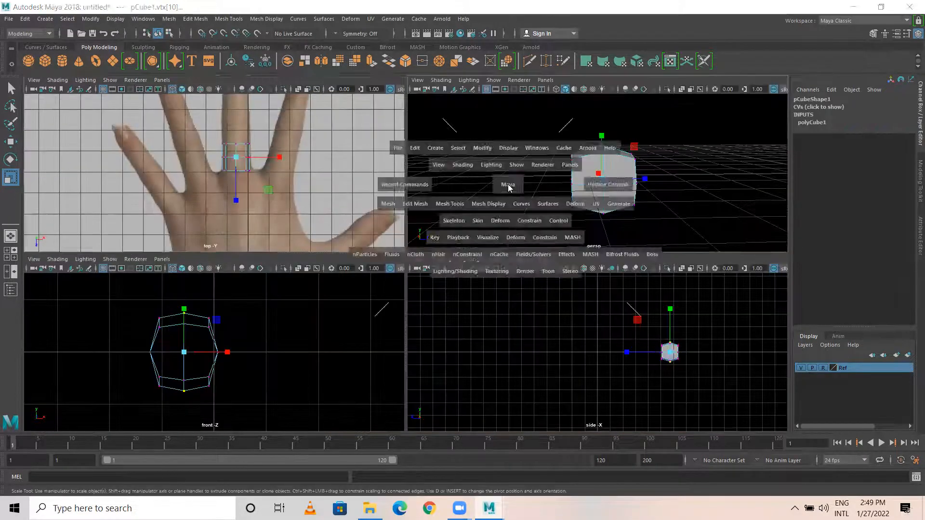
{"action": "key", "text": "space"}
{"action": "mouse_move", "coordinate": [414, 232]}
{"action": "left_mouse_down"}
{"action": "mouse_move", "coordinate": [434, 232]}
{"action": "mouse_move", "coordinate": [417, 235]}
{"action": "left_mouse_up"}
{"action": "key", "text": "ctrl+z"}
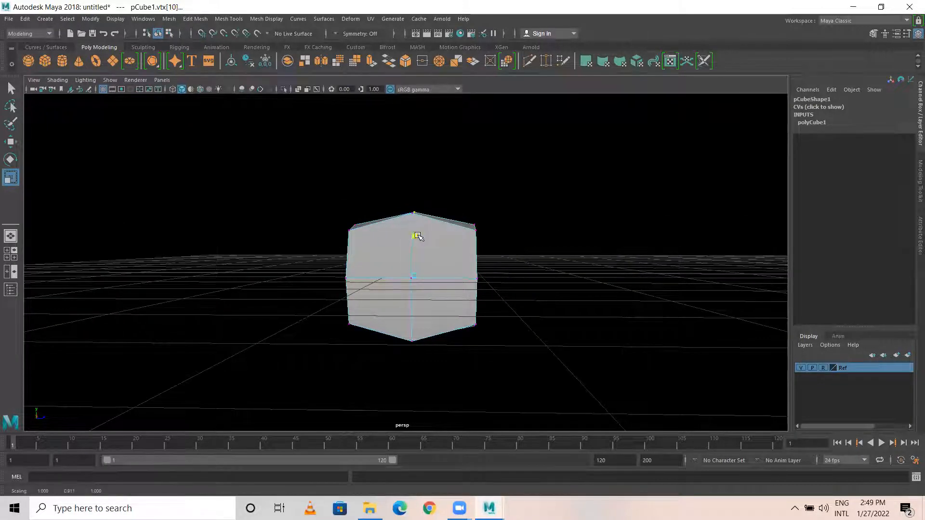
Select the block's far-end vertices in the top view and move them along the middle finger up to the first knuckle
{"action": "key", "text": "space"}
{"action": "left_click_drag", "start_coordinate": [237, 212], "coordinate": [237, 183]}
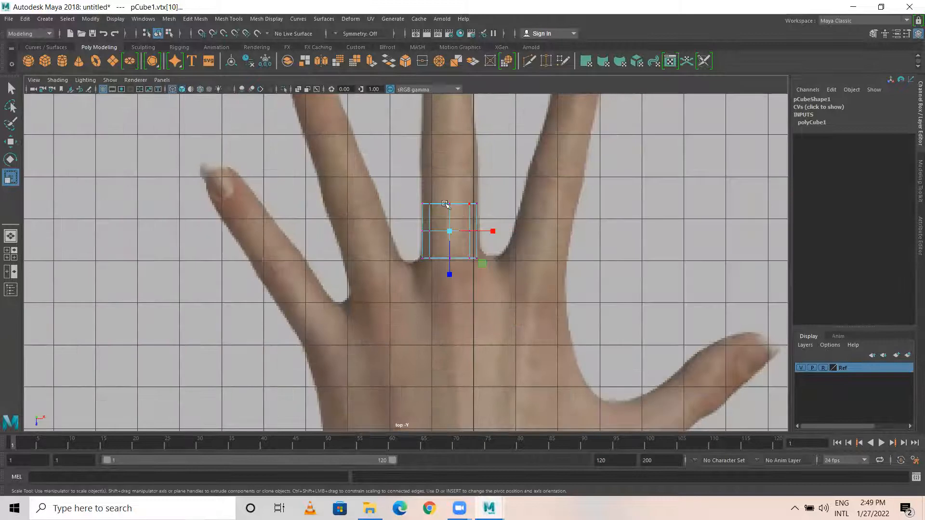
{"action": "right_click", "coordinate": [461, 207]}
{"action": "left_click_drag", "start_coordinate": [381, 175], "coordinate": [497, 211]}
{"action": "scroll", "coordinate": [472, 214], "scroll_direction": "down", "scroll_amount": 3}
{"action": "key", "text": "w"}
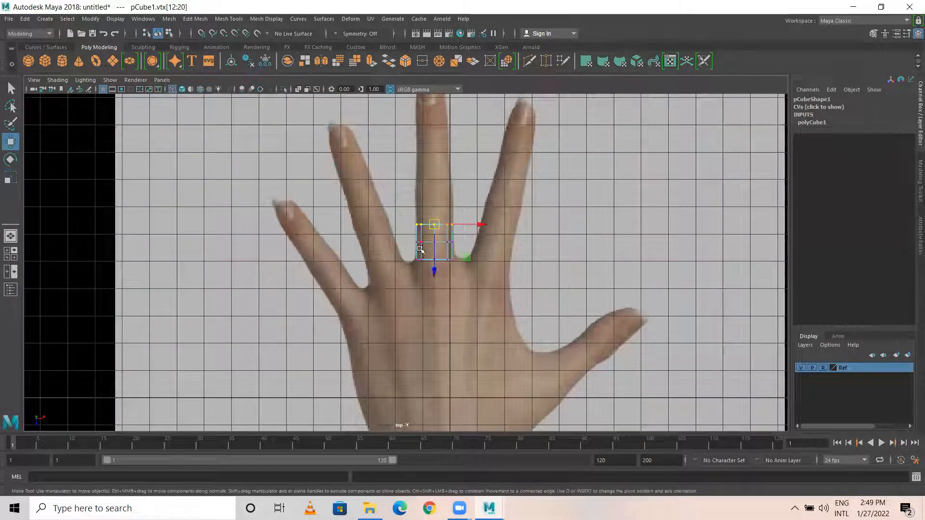
{"action": "scroll", "coordinate": [443, 212], "scroll_direction": "up", "scroll_amount": 2}
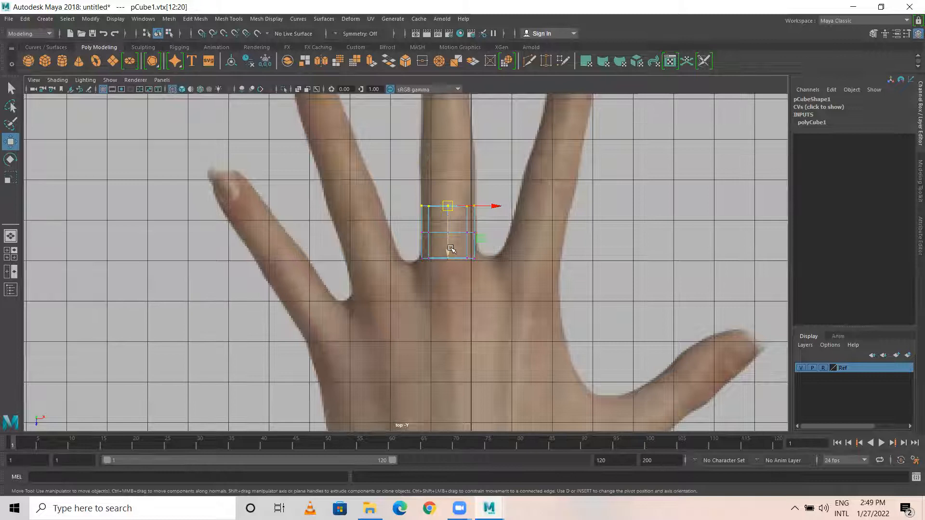
{"action": "middle_click_drag", "start_coordinate": [448, 250], "coordinate": [441, 224]}
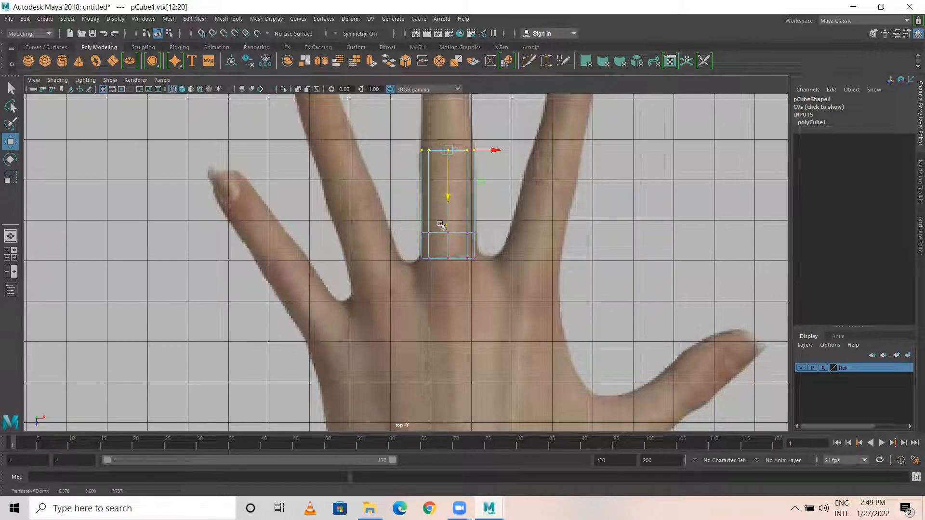
Move the block's middle row of vertices toward the finger base and pull the far-end row slightly back at the knuckle
{"action": "left_click_drag", "start_coordinate": [506, 248], "coordinate": [414, 224]}
{"action": "middle_click_drag", "start_coordinate": [448, 270], "coordinate": [448, 291]}
{"action": "left_click_drag", "start_coordinate": [389, 127], "coordinate": [450, 198]}
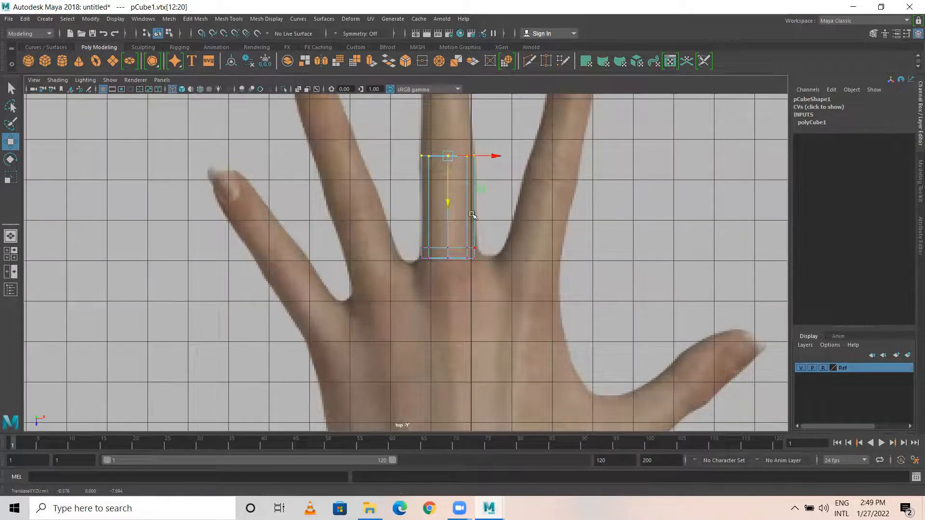
{"action": "key", "text": "space"}
{"action": "key", "text": "space"}
{"action": "scroll", "coordinate": [491, 213], "scroll_direction": "down", "scroll_amount": 3}
{"action": "left_click_drag", "start_coordinate": [341, 274], "coordinate": [491, 261], "text": "alt"}
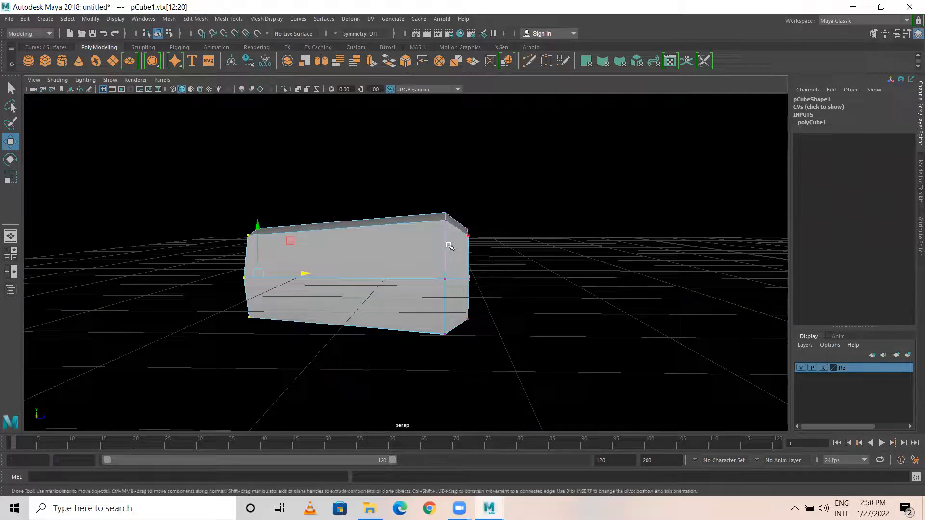
{"action": "right_click_drag", "start_coordinate": [471, 259], "coordinate": [473, 208]}
{"action": "left_click", "coordinate": [466, 257]}
{"action": "key", "text": "r"}
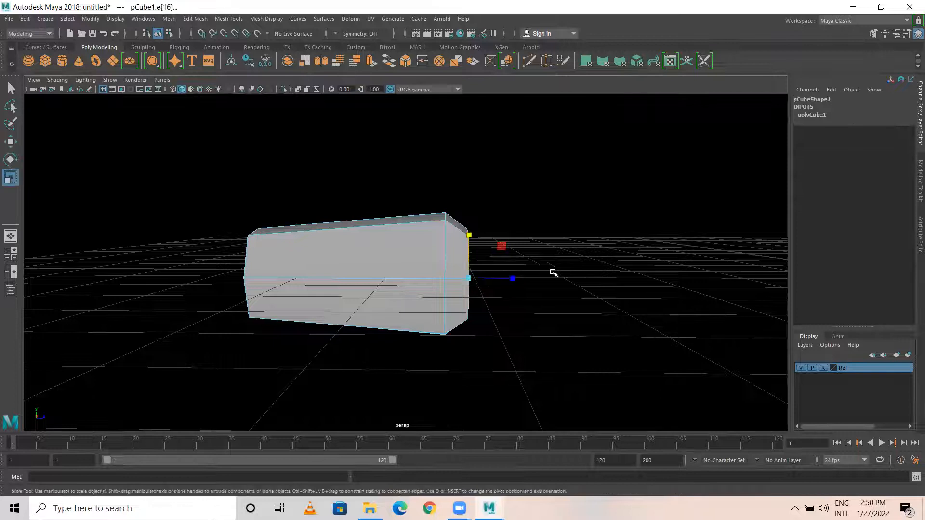
Select the four end faces on the palm side of the finger block and delete them
{"action": "left_click_drag", "start_coordinate": [552, 273], "coordinate": [450, 277], "text": "alt"}
{"action": "right_click_drag", "start_coordinate": [451, 233], "coordinate": [450, 260]}
{"action": "left_click", "coordinate": [447, 308]}
{"action": "left_click_drag", "start_coordinate": [448, 309], "coordinate": [451, 210], "text": "alt"}
{"action": "mouse_move", "coordinate": [469, 276]}
{"action": "left_mouse_down", "text": "alt"}
{"action": "mouse_move", "coordinate": [424, 280]}
{"action": "mouse_move", "coordinate": [541, 291]}
{"action": "mouse_move", "coordinate": [466, 269]}
{"action": "left_mouse_up", "text": "alt"}
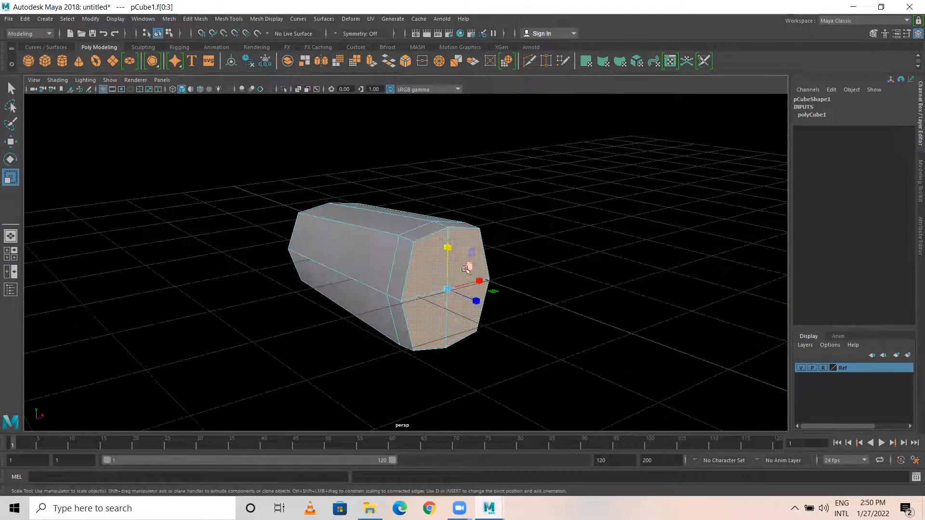
{"action": "key", "text": "space"}
{"action": "key", "text": "space"}
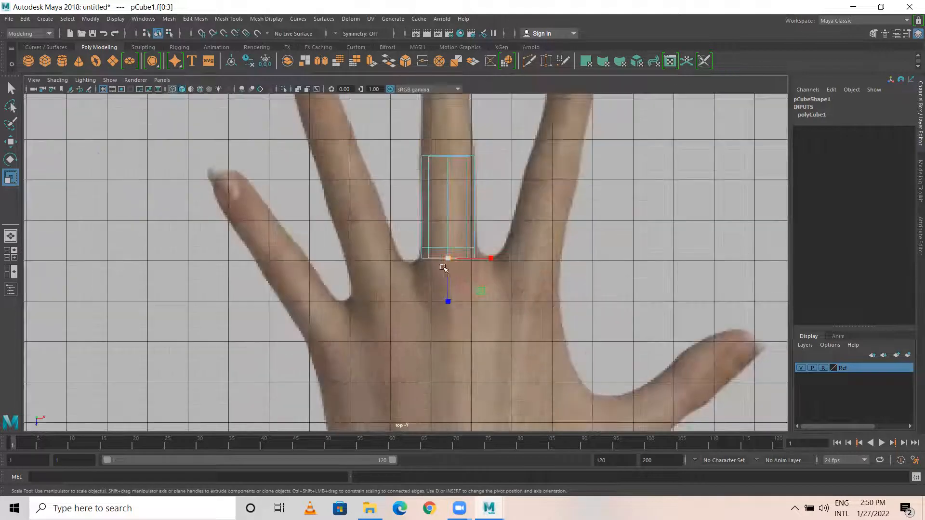
{"action": "key", "text": "space"}
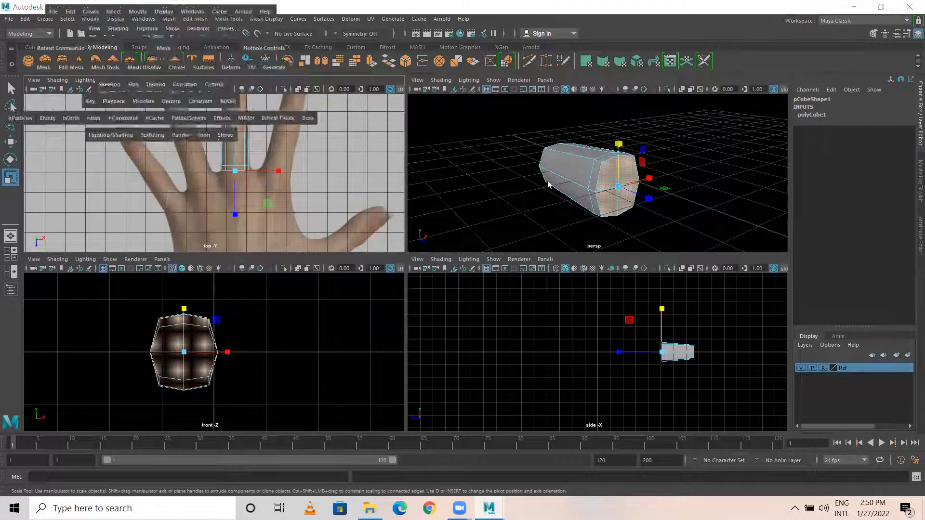
{"action": "key", "text": "space"}
{"action": "key", "text": "Delete"}
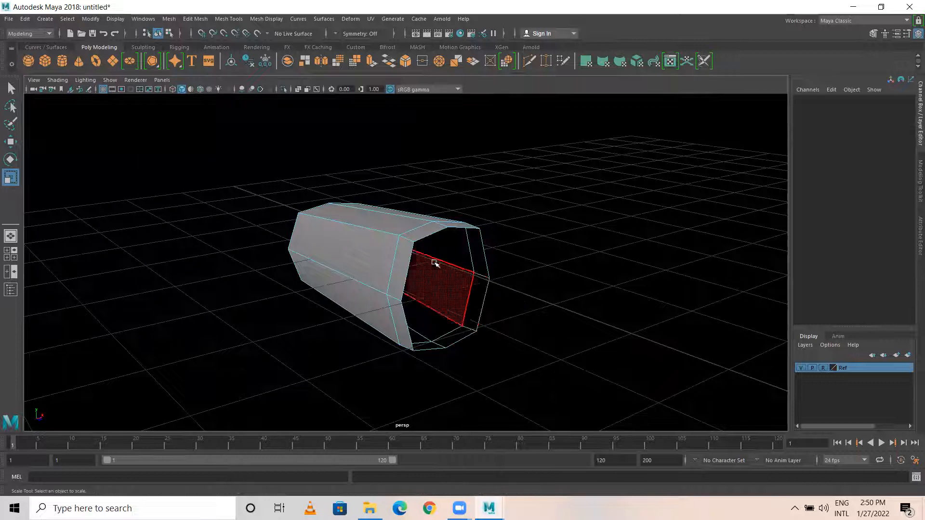
Select the four faces of the finger block's closed end and extrude them along the middle finger to the next joint
{"action": "mouse_move", "coordinate": [541, 268]}
{"action": "left_mouse_down", "text": "alt"}
{"action": "mouse_move", "coordinate": [531, 287]}
{"action": "mouse_move", "coordinate": [518, 280]}
{"action": "mouse_move", "coordinate": [549, 264]}
{"action": "left_mouse_up", "text": "alt"}
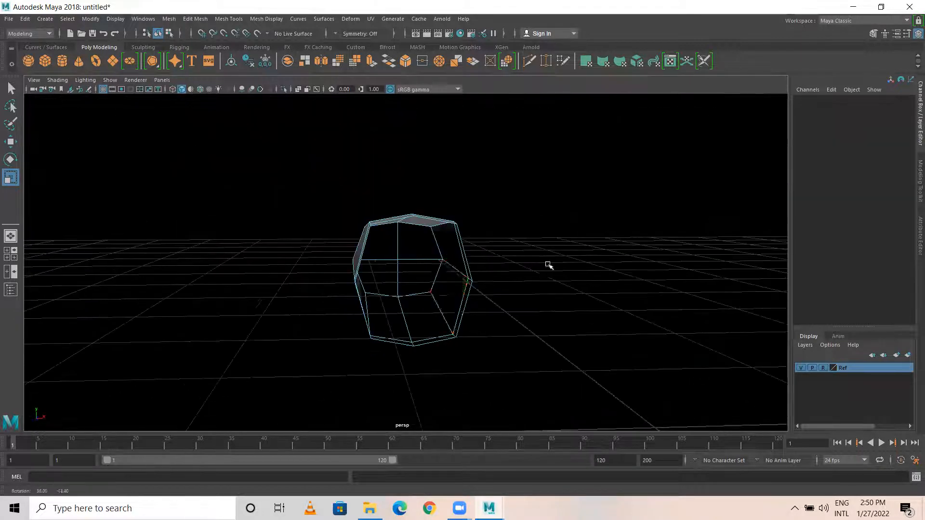
{"action": "left_click_drag", "start_coordinate": [522, 316], "coordinate": [427, 295], "text": "alt"}
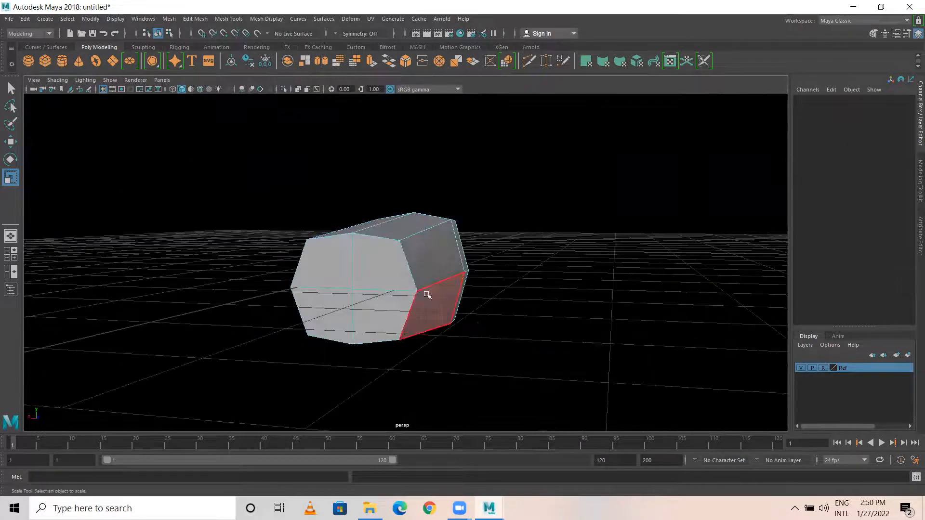
{"action": "left_click_drag", "start_coordinate": [374, 279], "coordinate": [363, 262], "text": "alt"}
{"action": "left_click", "coordinate": [364, 262]}
{"action": "left_click", "coordinate": [315, 269], "text": "shift"}
{"action": "left_click", "coordinate": [322, 310], "text": "shift"}
{"action": "left_click", "coordinate": [363, 318], "text": "shift"}
{"action": "left_click_drag", "start_coordinate": [418, 318], "coordinate": [266, 334], "text": "alt"}
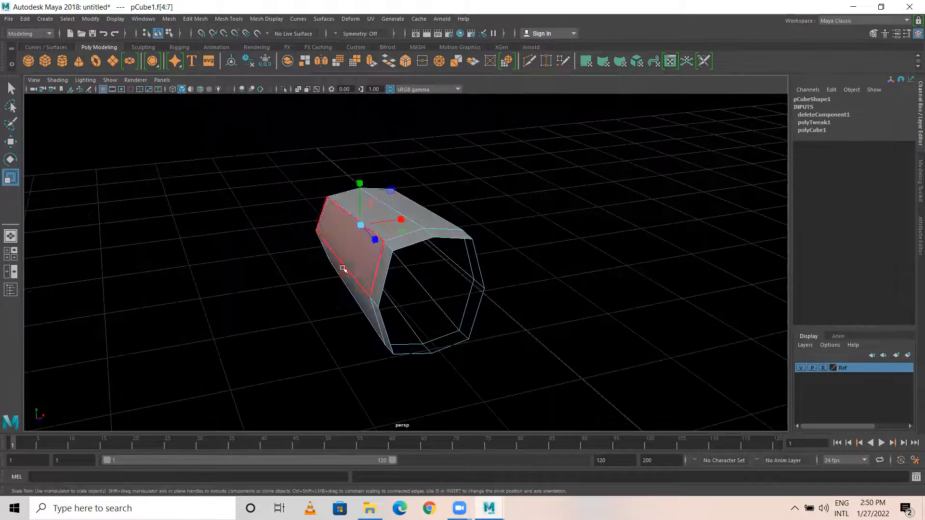
{"action": "key", "text": "space"}
{"action": "key", "text": "space"}
{"action": "middle_click_drag", "start_coordinate": [419, 205], "coordinate": [368, 311], "text": "alt"}
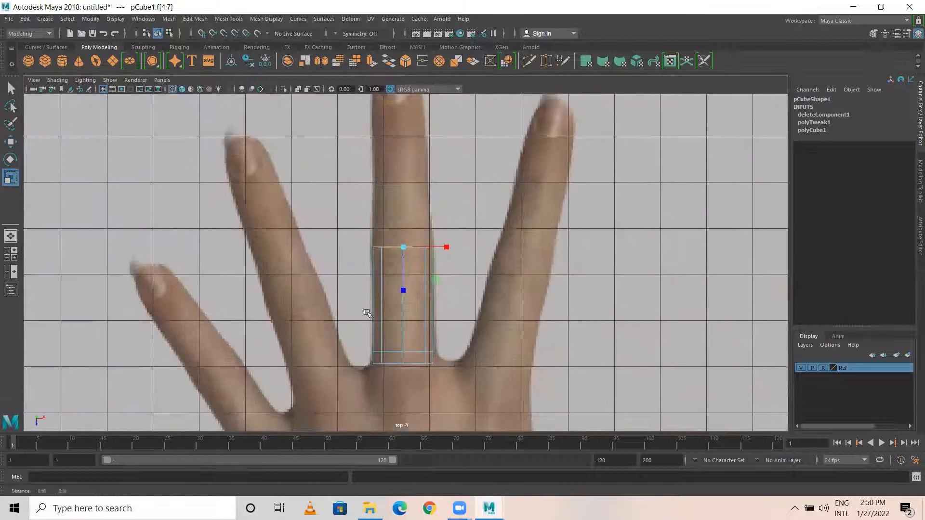
{"action": "right_click_drag", "start_coordinate": [368, 312], "coordinate": [479, 298], "text": "alt"}
{"action": "middle_click_drag", "start_coordinate": [464, 285], "coordinate": [462, 312], "text": "alt"}
{"action": "key", "text": "w"}
{"action": "left_click", "coordinate": [443, 271]}
{"action": "middle_click_drag", "start_coordinate": [495, 213], "coordinate": [502, 285], "text": "alt"}
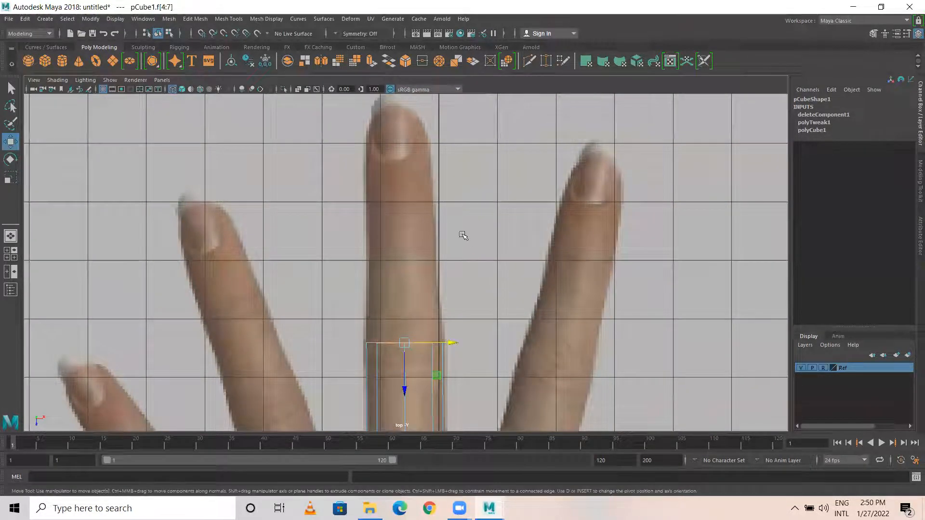
{"action": "right_click_drag", "start_coordinate": [460, 227], "coordinate": [458, 259], "text": "shift"}
{"action": "left_click_drag", "start_coordinate": [404, 366], "coordinate": [368, 243]}
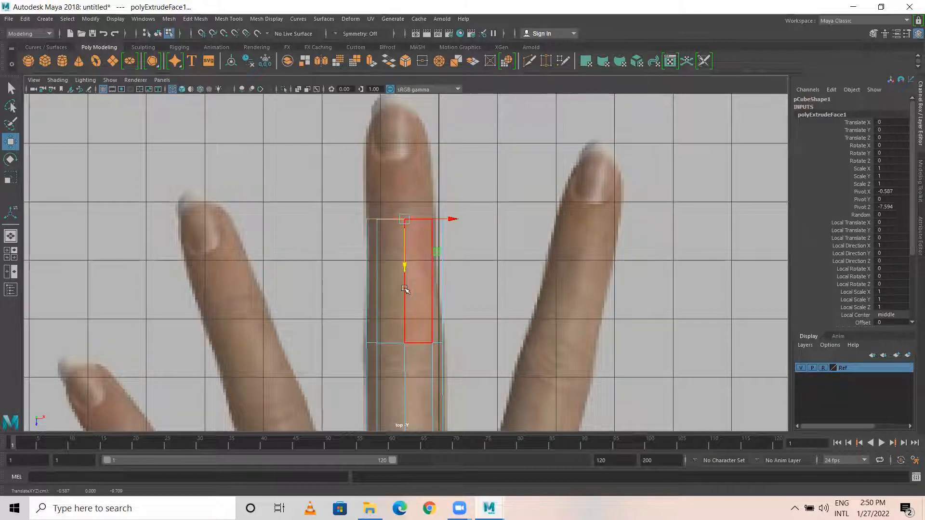
Shift the extruded end faces slightly along X and scale them down uniformly to match the finger's width
{"action": "left_click_drag", "start_coordinate": [452, 223], "coordinate": [444, 218]}
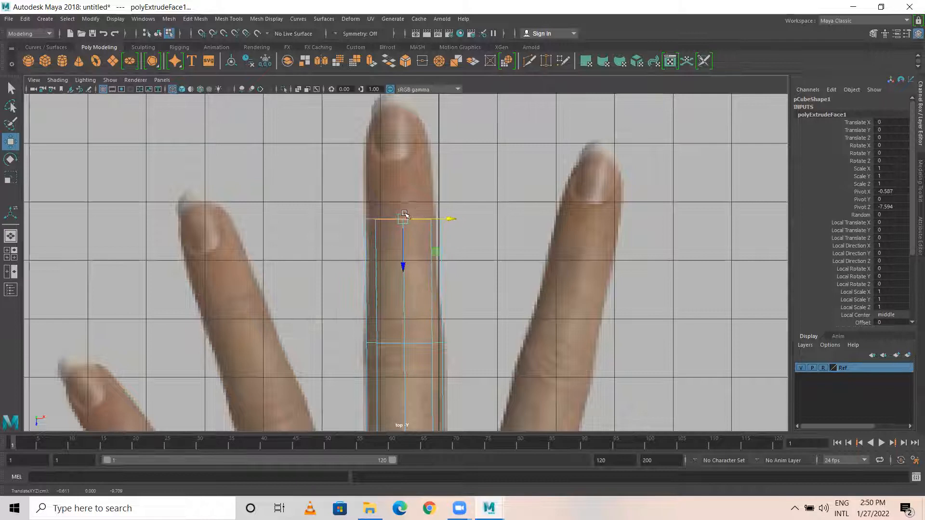
{"action": "key", "text": "r"}
{"action": "left_click_drag", "start_coordinate": [403, 219], "coordinate": [396, 220]}
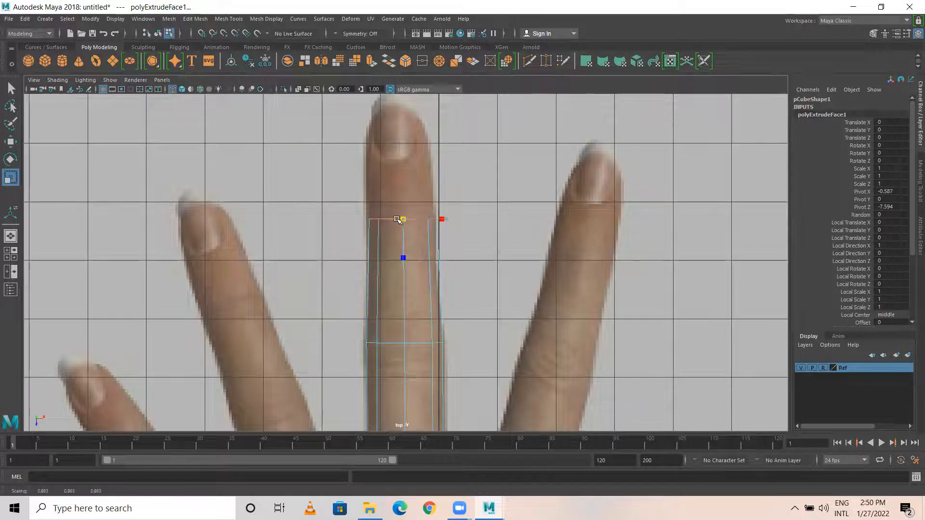
Extrude the end faces a second time and move them along the finger to the fingertip
{"action": "key", "text": "w"}
{"action": "right_click_drag", "start_coordinate": [476, 215], "coordinate": [508, 215], "text": "alt"}
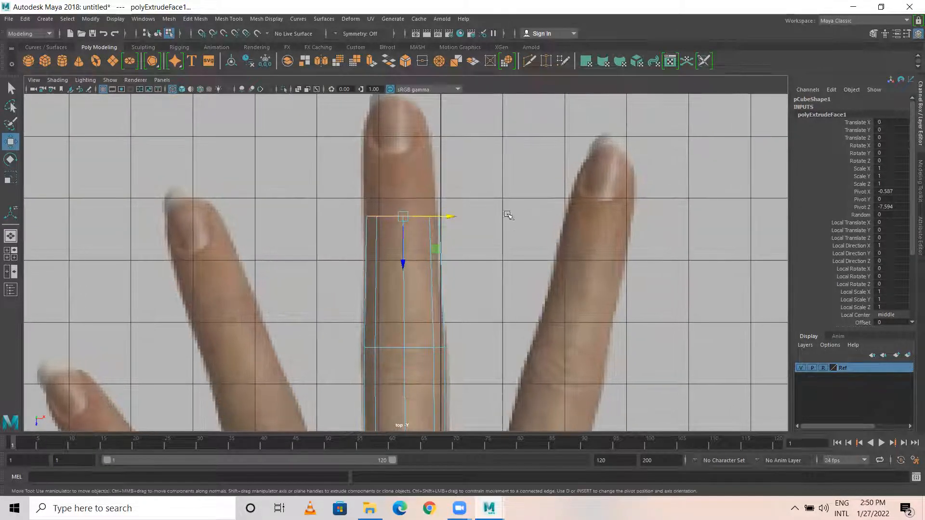
{"action": "middle_click_drag", "start_coordinate": [508, 215], "coordinate": [534, 298], "text": "alt"}
{"action": "key", "text": "ctrl+e"}
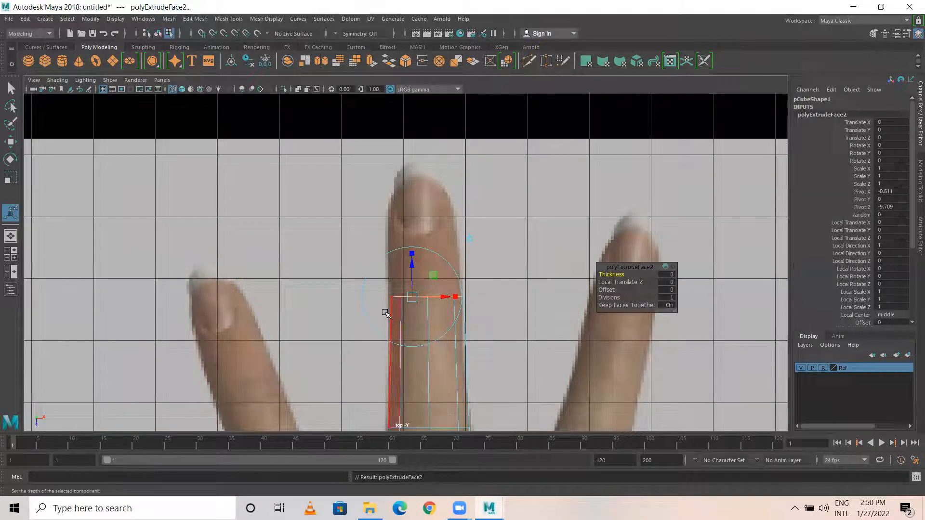
{"action": "key", "text": "w"}
{"action": "left_click_drag", "start_coordinate": [427, 303], "coordinate": [405, 205]}
Center and shrink the fingertip end faces to fit the reference, and move the side faces out to the finger's edge
{"action": "left_click_drag", "start_coordinate": [474, 176], "coordinate": [470, 177]}
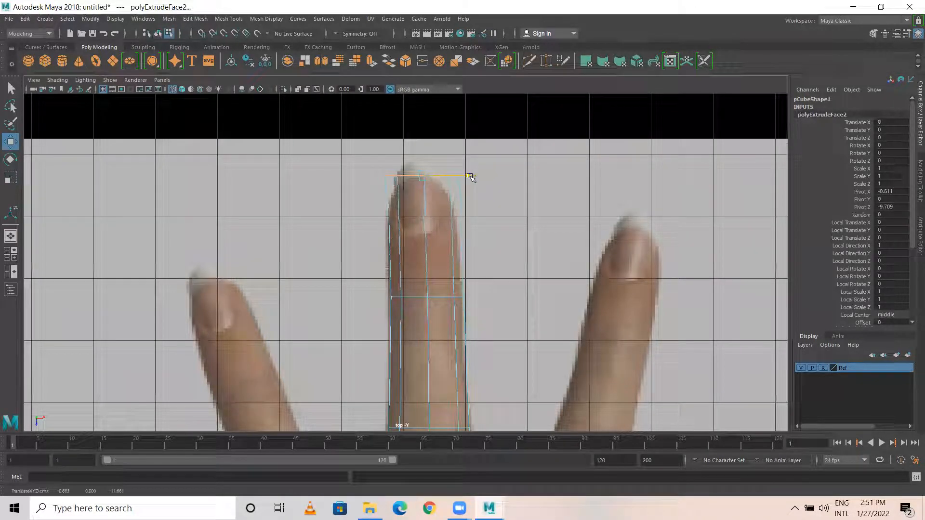
{"action": "key", "text": "r"}
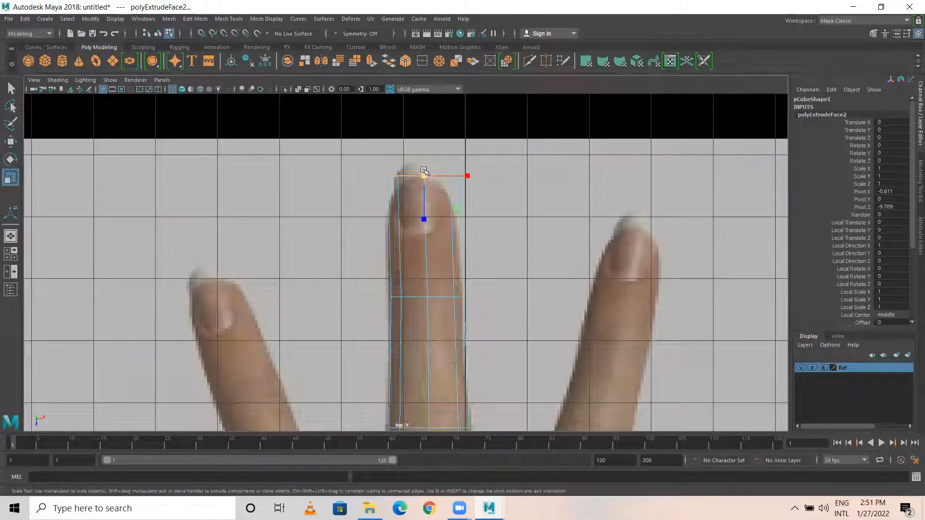
{"action": "left_click_drag", "start_coordinate": [424, 175], "coordinate": [410, 174]}
{"action": "key", "text": "w"}
{"action": "left_click_drag", "start_coordinate": [467, 181], "coordinate": [465, 177]}
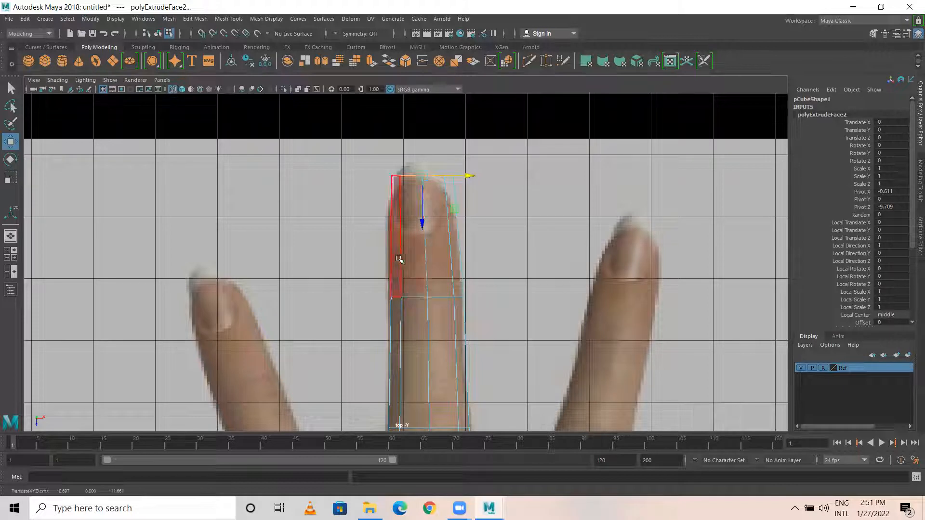
{"action": "left_click_drag", "start_coordinate": [366, 227], "coordinate": [397, 252]}
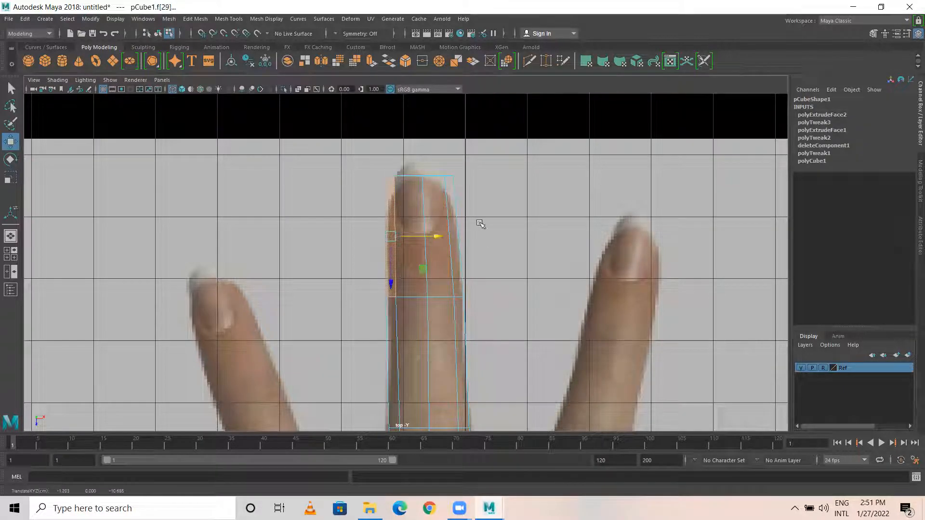
Pull the fingertip's corner vertices back and push its central vertices forward along Z to round the tip
{"action": "right_click_drag", "start_coordinate": [377, 175], "coordinate": [366, 168]}
{"action": "left_click", "coordinate": [388, 175]}
{"action": "left_click_drag", "start_coordinate": [392, 219], "coordinate": [393, 236]}
{"action": "left_click_drag", "start_coordinate": [427, 153], "coordinate": [447, 228]}
{"action": "left_click_drag", "start_coordinate": [431, 185], "coordinate": [408, 169]}
{"action": "left_click_drag", "start_coordinate": [423, 221], "coordinate": [423, 219]}
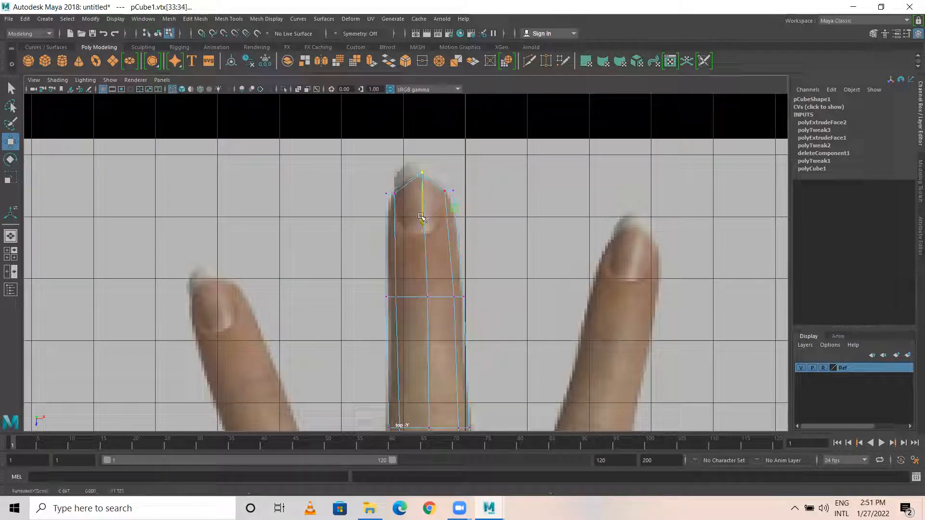
Move the outermost vertices on both sides of the fingertip inward along X to follow the finger outline
{"action": "left_click", "coordinate": [439, 193]}
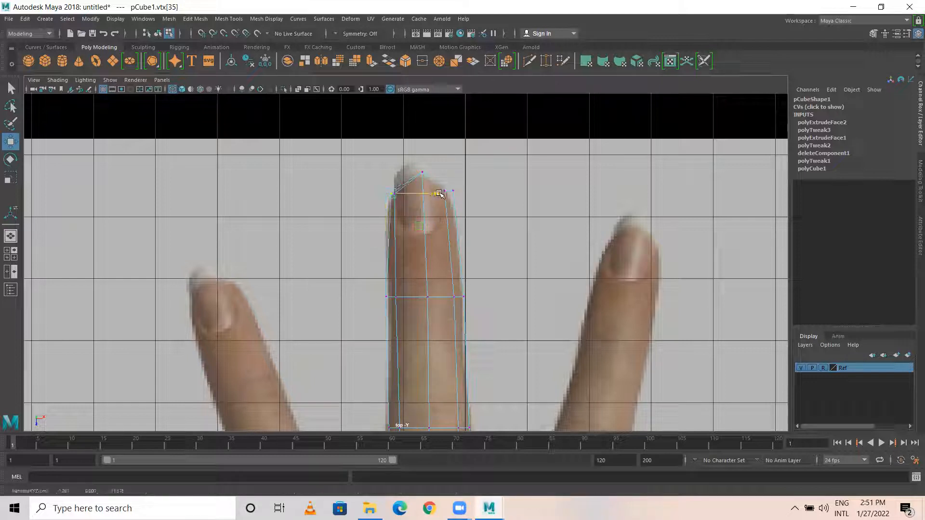
{"action": "left_click_drag", "start_coordinate": [476, 175], "coordinate": [454, 205]}
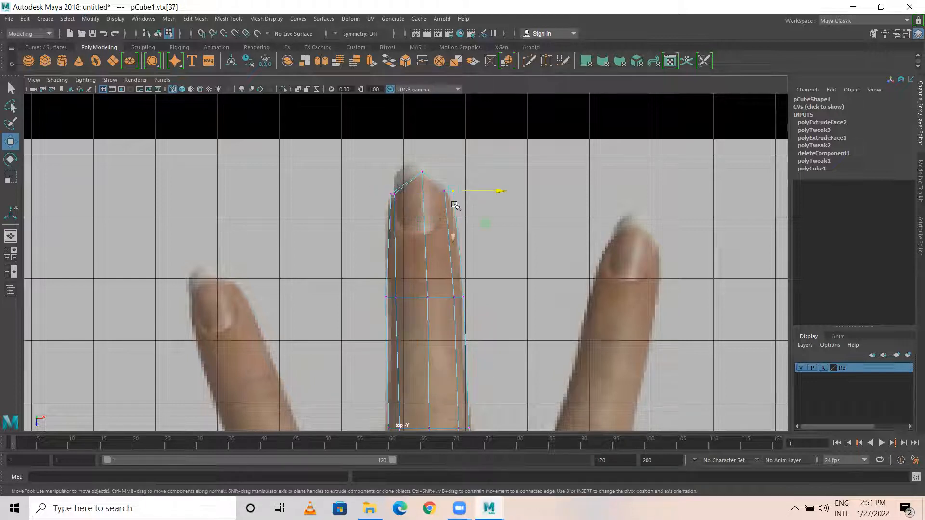
{"action": "left_click_drag", "start_coordinate": [506, 190], "coordinate": [495, 189]}
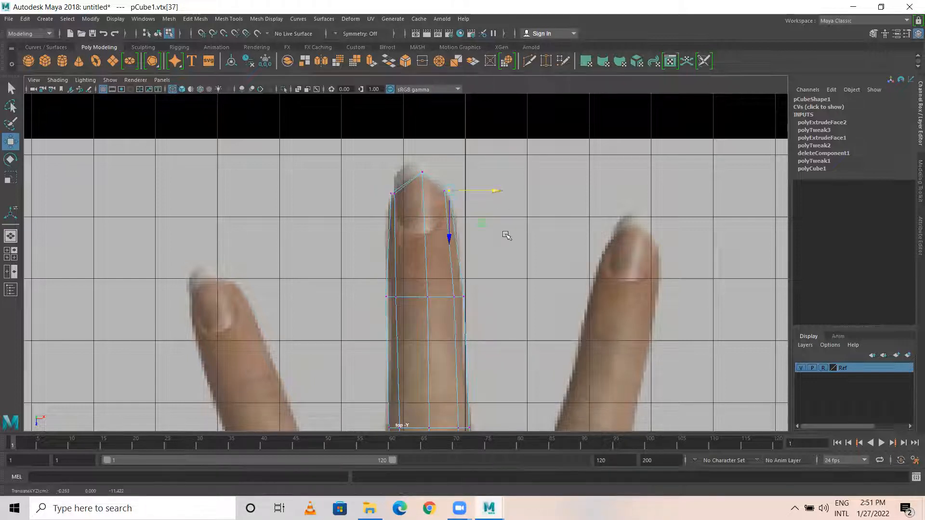
Select the fingertip's end vertices in perspective and scale them slightly inward along Y
{"action": "key", "text": "space"}
{"action": "key", "text": "space"}
{"action": "scroll", "coordinate": [423, 277], "scroll_direction": "down", "scroll_amount": 3}
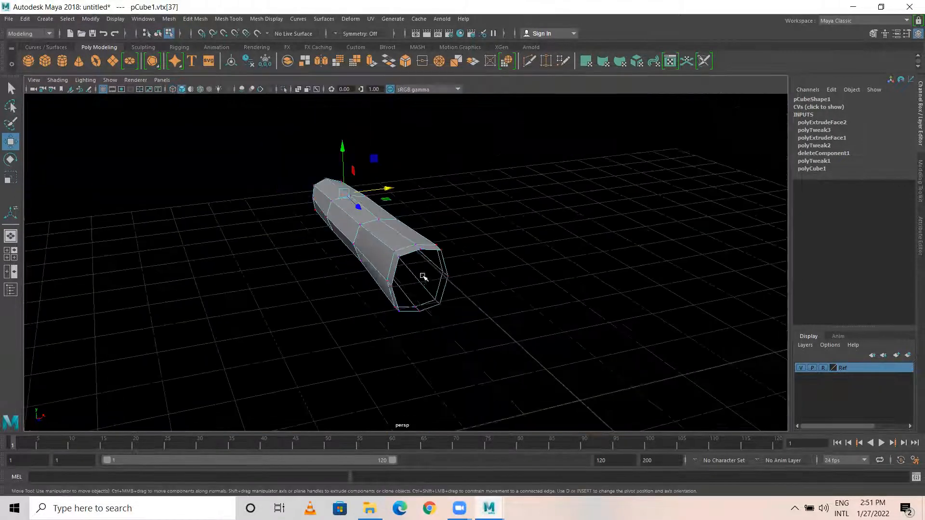
{"action": "left_click_drag", "start_coordinate": [353, 291], "coordinate": [551, 274], "text": "alt"}
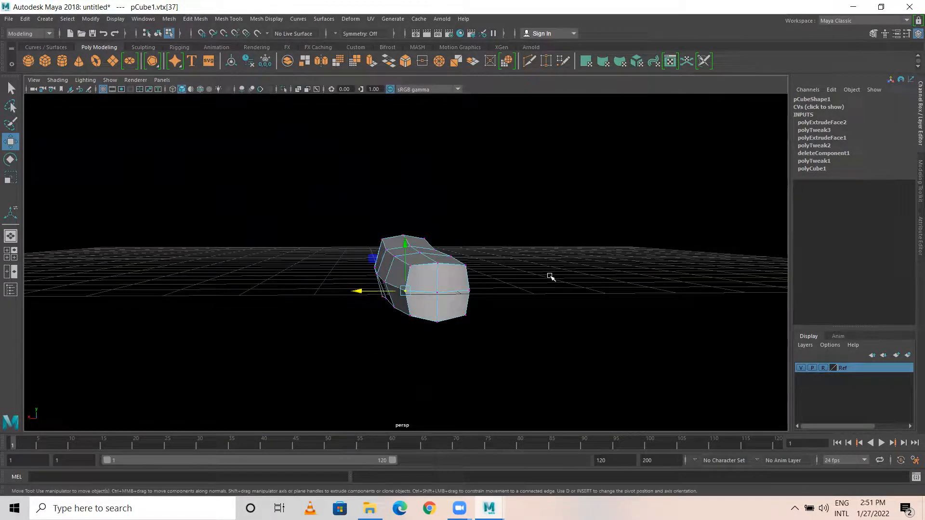
{"action": "left_click_drag", "start_coordinate": [354, 328], "coordinate": [326, 323], "text": "alt"}
{"action": "left_click_drag", "start_coordinate": [167, 186], "coordinate": [254, 369]}
{"action": "key", "text": "r"}
{"action": "left_click_drag", "start_coordinate": [226, 241], "coordinate": [228, 247]}
Select the lower row of fingertip vertices and move them back along Z and slightly up along Y to slope the tip
{"action": "left_click_drag", "start_coordinate": [355, 292], "coordinate": [380, 259], "text": "alt"}
{"action": "mouse_move", "coordinate": [379, 259]}
{"action": "right_mouse_down", "text": "alt"}
{"action": "mouse_move", "coordinate": [448, 268]}
{"action": "mouse_move", "coordinate": [470, 287]}
{"action": "mouse_move", "coordinate": [398, 258]}
{"action": "right_mouse_up", "text": "alt"}
{"action": "right_click_drag", "start_coordinate": [434, 233], "coordinate": [328, 221]}
{"action": "left_click_drag", "start_coordinate": [366, 253], "coordinate": [453, 260], "text": "alt"}
{"action": "left_click_drag", "start_coordinate": [396, 238], "coordinate": [466, 294]}
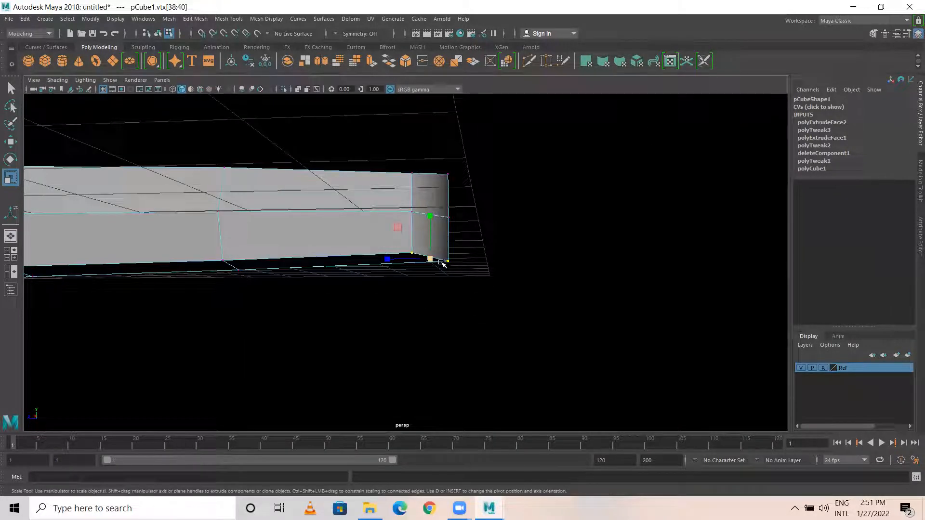
{"action": "key", "text": "w"}
{"action": "left_click_drag", "start_coordinate": [391, 259], "coordinate": [376, 259]}
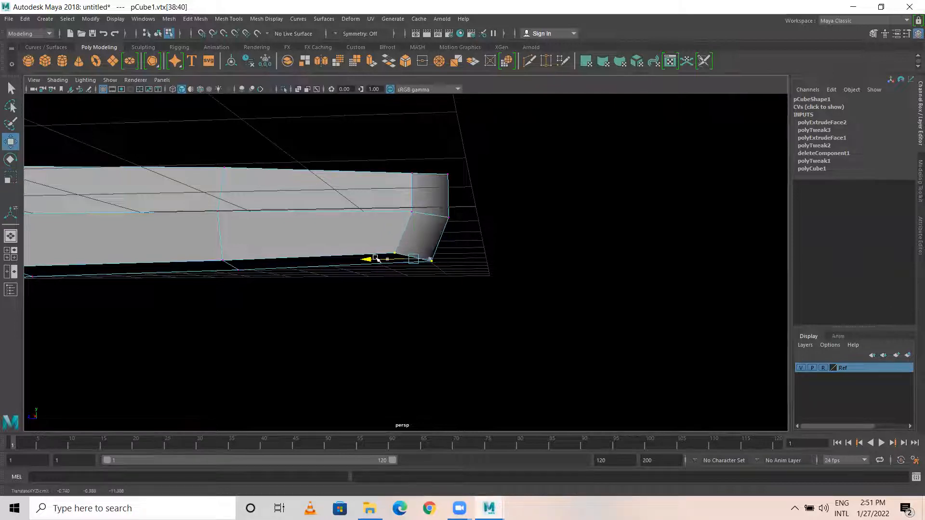
{"action": "middle_click_drag", "start_coordinate": [478, 300], "coordinate": [538, 309], "text": "alt"}
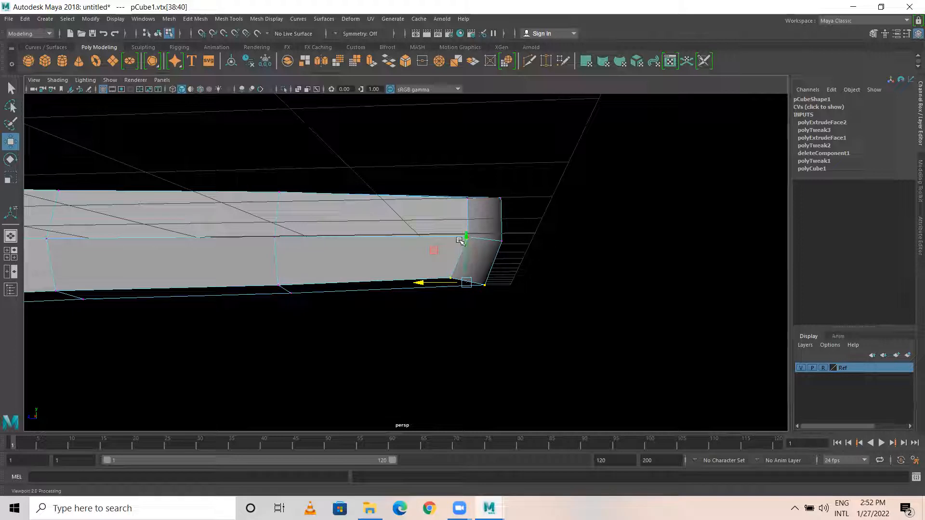
{"action": "left_click_drag", "start_coordinate": [466, 236], "coordinate": [459, 228]}
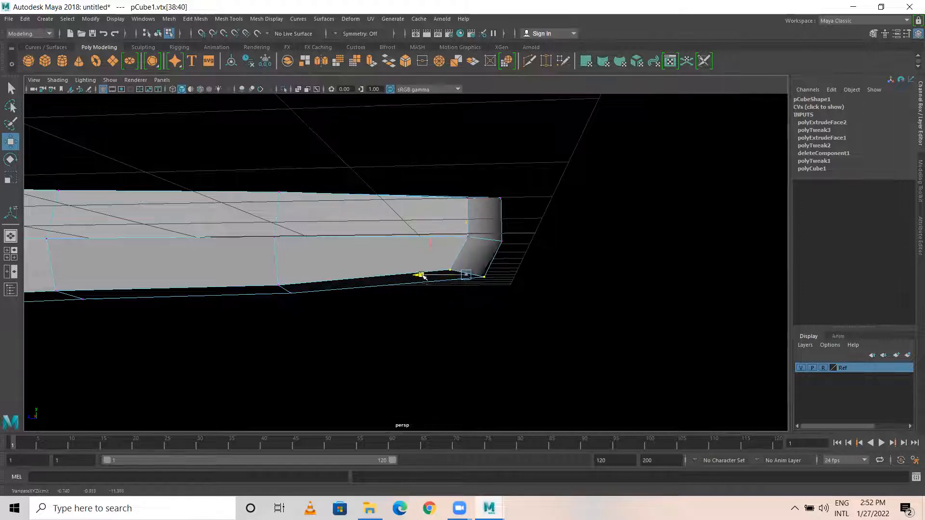
Move the fingertip's lower end vertices slightly further back along Z and deselect them
{"action": "left_click_drag", "start_coordinate": [423, 276], "coordinate": [418, 277]}
{"action": "left_click", "coordinate": [529, 299]}
{"action": "left_click_drag", "start_coordinate": [454, 251], "coordinate": [452, 333], "text": "alt"}
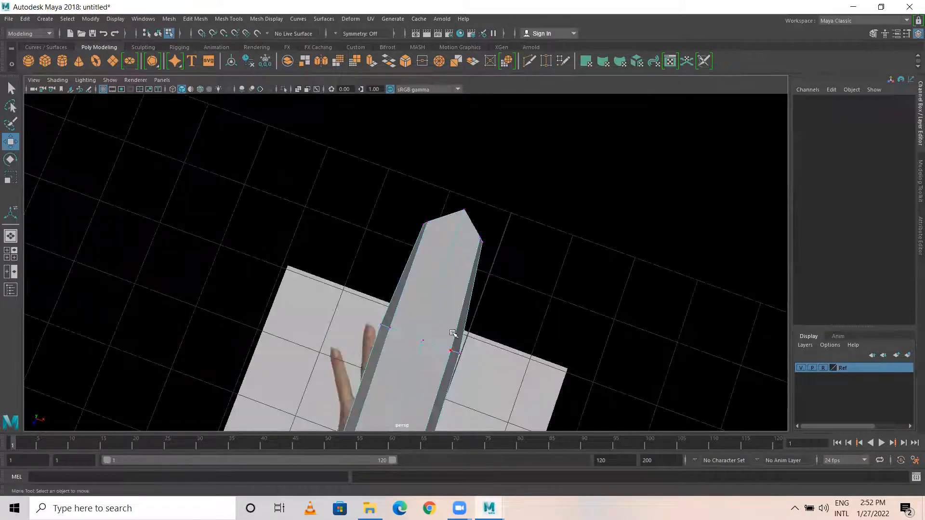
Shift the finger's centre-line vertices at the tip and first joint row slightly along X to centre them on the reference
{"action": "key", "text": "space"}
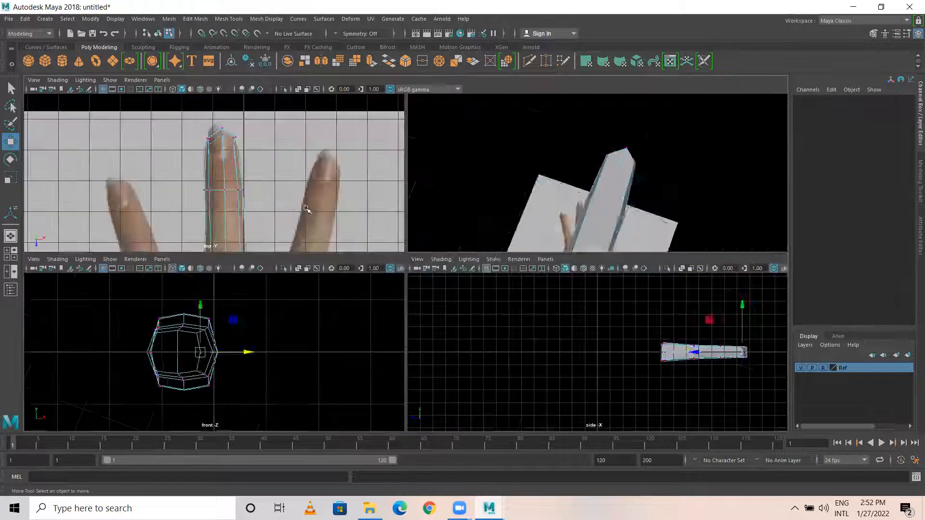
{"action": "key", "text": "space"}
{"action": "key", "text": "4"}
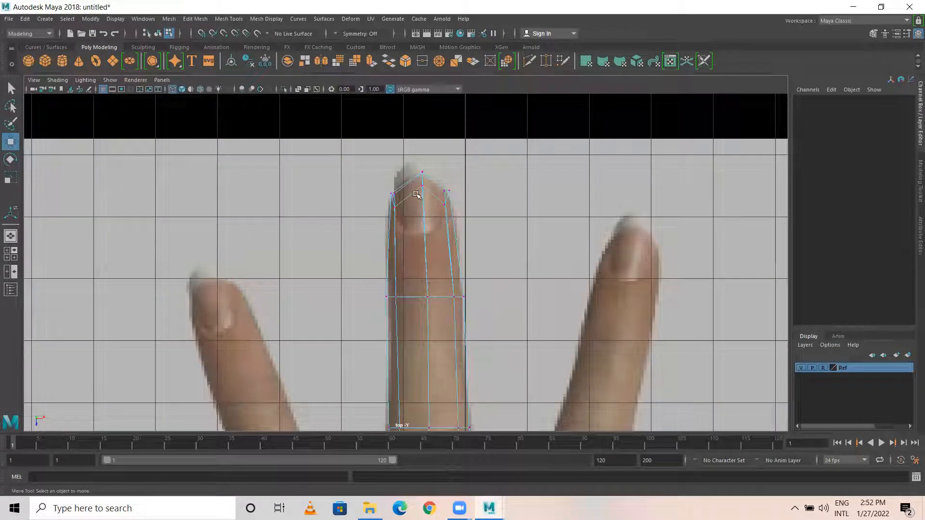
{"action": "left_click_drag", "start_coordinate": [438, 207], "coordinate": [459, 178]}
{"action": "left_click", "coordinate": [426, 297]}
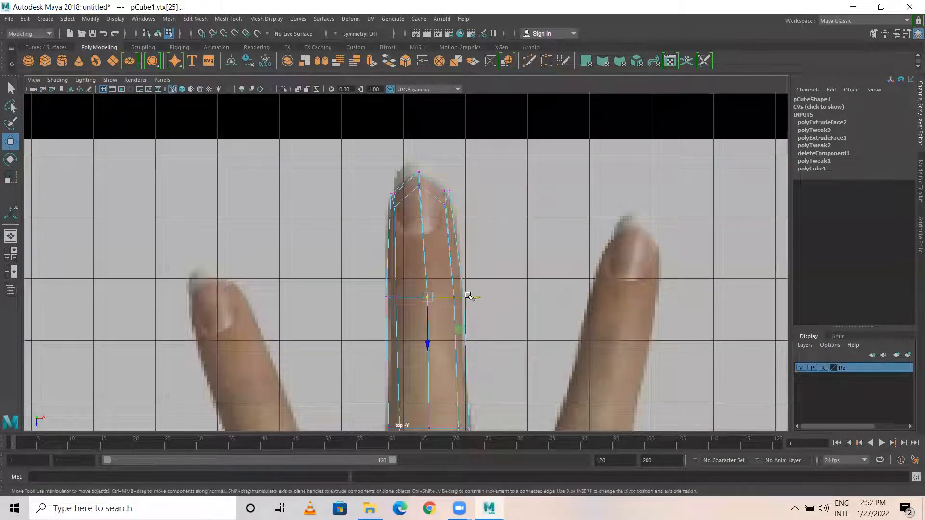
Insert an edge loop across the finger mesh at the base of the reference fingernail
{"action": "right_click_drag", "start_coordinate": [422, 175], "coordinate": [464, 160]}
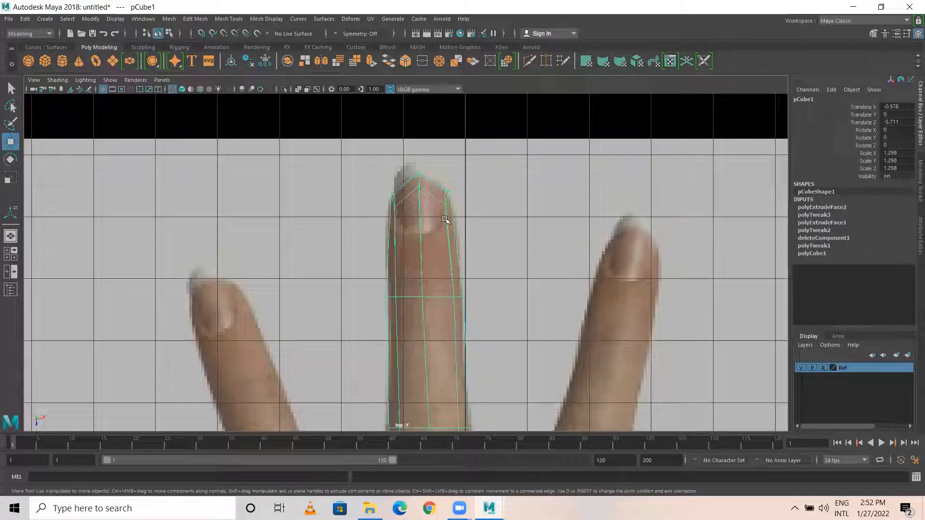
{"action": "left_click", "coordinate": [228, 19]}
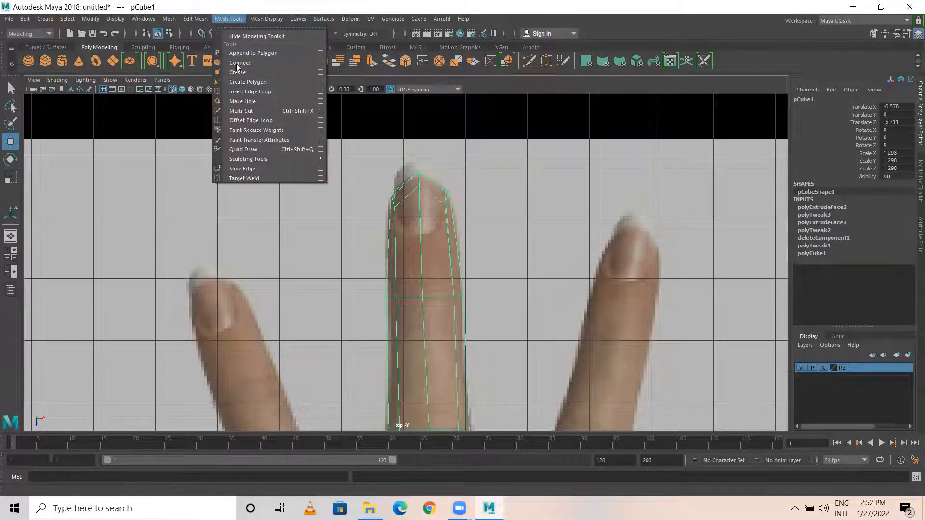
{"action": "left_click", "coordinate": [243, 91]}
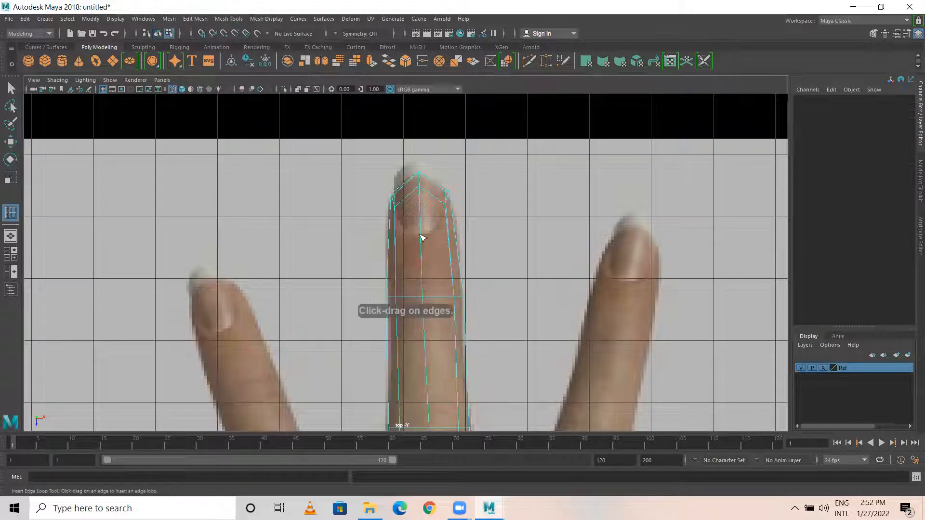
{"action": "left_click_drag", "start_coordinate": [422, 238], "coordinate": [422, 237]}
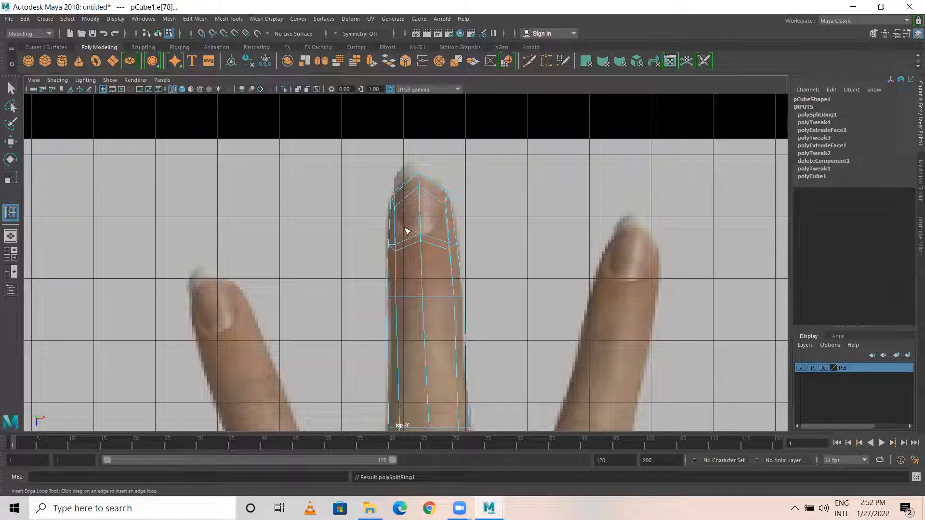
Scale the new edge loop flat along Z and move it slightly towards the fingertip
{"action": "key", "text": "r"}
{"action": "left_click_drag", "start_coordinate": [422, 283], "coordinate": [421, 243]}
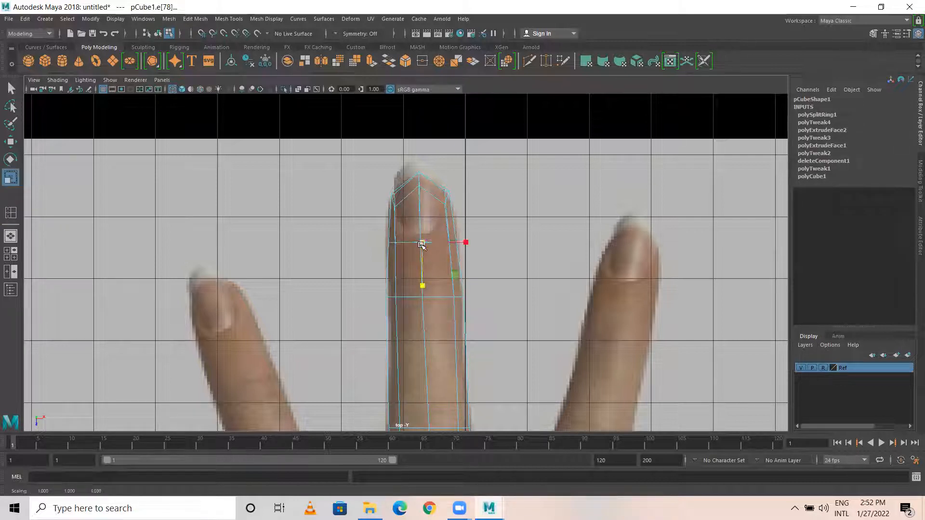
{"action": "key", "text": "w"}
{"action": "left_click_drag", "start_coordinate": [424, 274], "coordinate": [421, 273]}
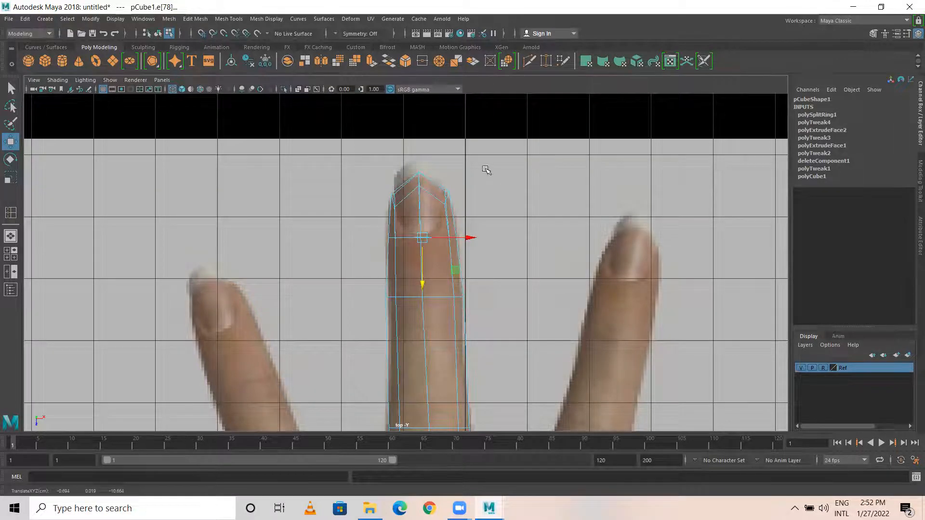
Extrude the two upper fingertip faces as a nail inset, setting local scale X to about 0.821 and Y to 0.903
{"action": "key", "text": "space"}
{"action": "key", "text": "space"}
{"action": "left_click_drag", "start_coordinate": [501, 235], "coordinate": [436, 251], "text": "alt"}
{"action": "right_click_drag", "start_coordinate": [426, 263], "coordinate": [467, 246]}
{"action": "left_click_drag", "start_coordinate": [436, 195], "coordinate": [446, 152], "text": "alt"}
{"action": "left_click", "coordinate": [443, 124]}
{"action": "left_click_drag", "start_coordinate": [553, 211], "coordinate": [496, 212], "text": "alt"}
{"action": "key", "text": "space"}
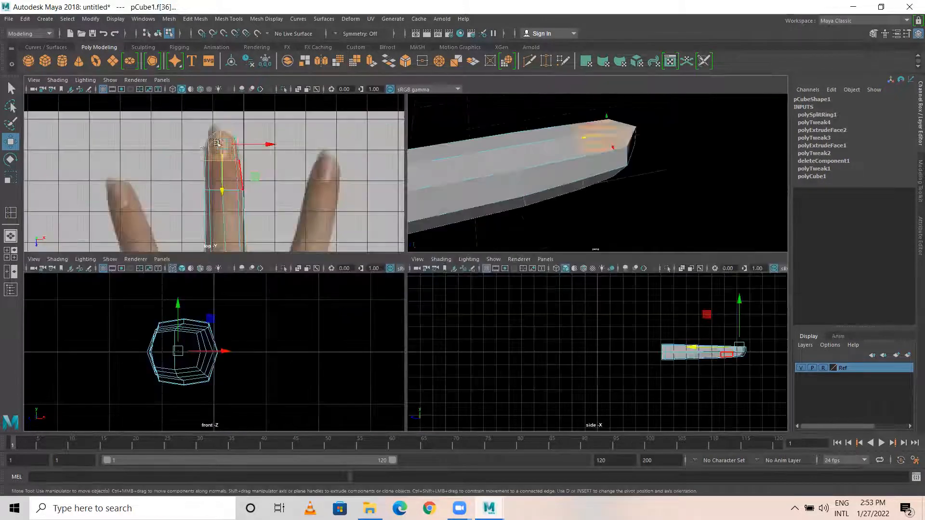
{"action": "key", "text": "space"}
{"action": "key", "text": "space"}
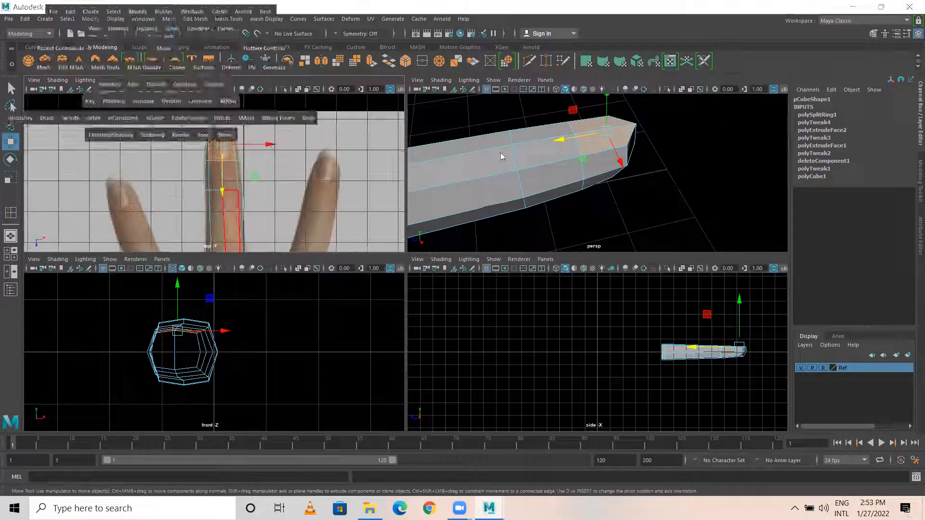
{"action": "key", "text": "space"}
{"action": "left_click_drag", "start_coordinate": [446, 233], "coordinate": [499, 210], "text": "alt"}
{"action": "right_click_drag", "start_coordinate": [498, 204], "coordinate": [498, 232], "text": "shift"}
{"action": "left_click_drag", "start_coordinate": [462, 261], "coordinate": [484, 270], "text": "alt"}
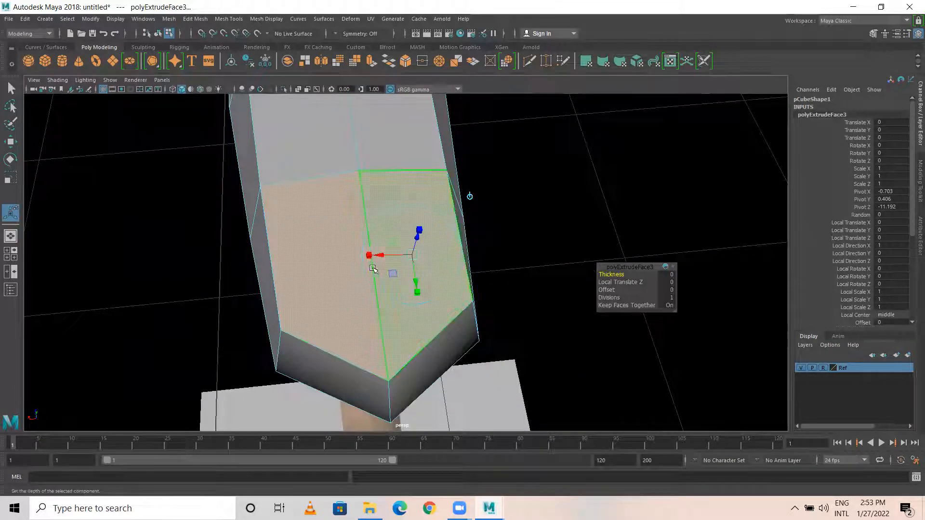
{"action": "left_click_drag", "start_coordinate": [369, 255], "coordinate": [375, 254]}
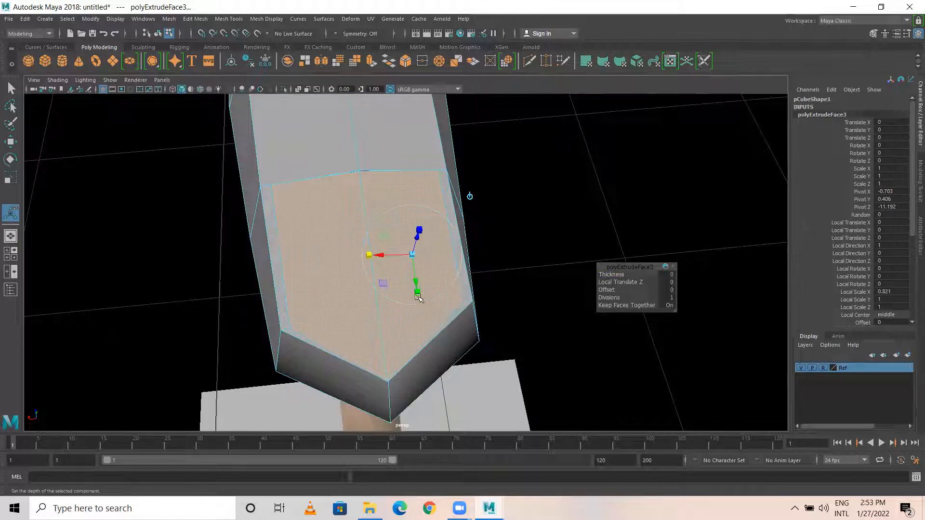
{"action": "left_click_drag", "start_coordinate": [418, 290], "coordinate": [417, 289]}
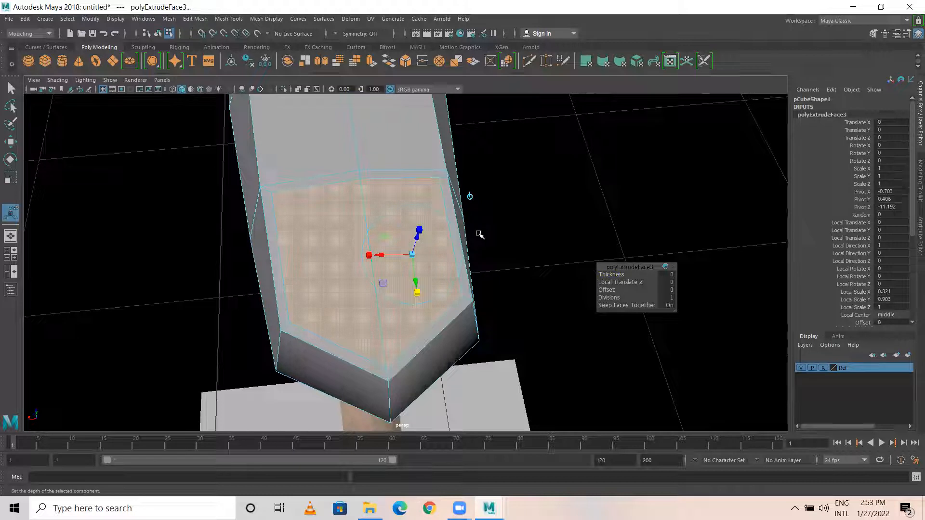
{"action": "key", "text": "w"}
Extrude the nail faces down into the finger by a local Z translation of about -0.056
{"action": "left_click_drag", "start_coordinate": [491, 260], "coordinate": [401, 224], "text": "alt"}
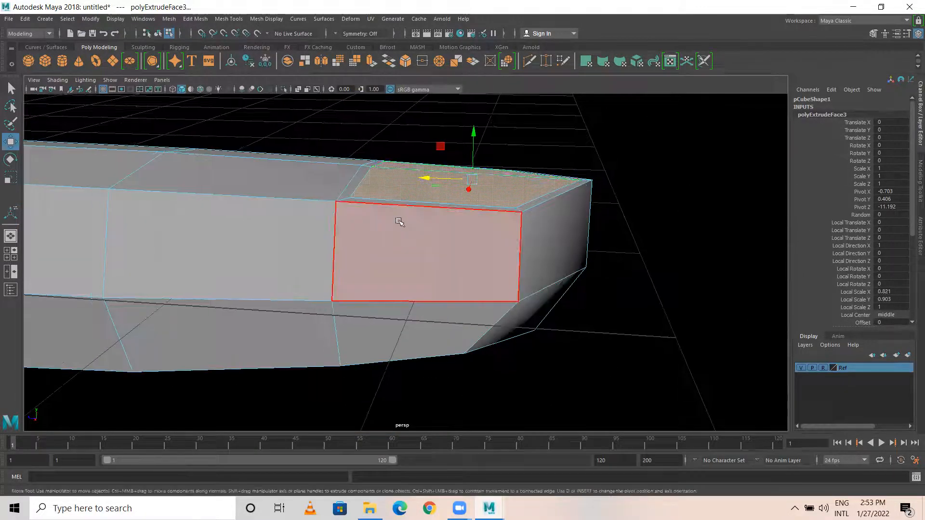
{"action": "key", "text": "ctrl+e"}
{"action": "left_click_drag", "start_coordinate": [324, 209], "coordinate": [440, 190], "text": "alt"}
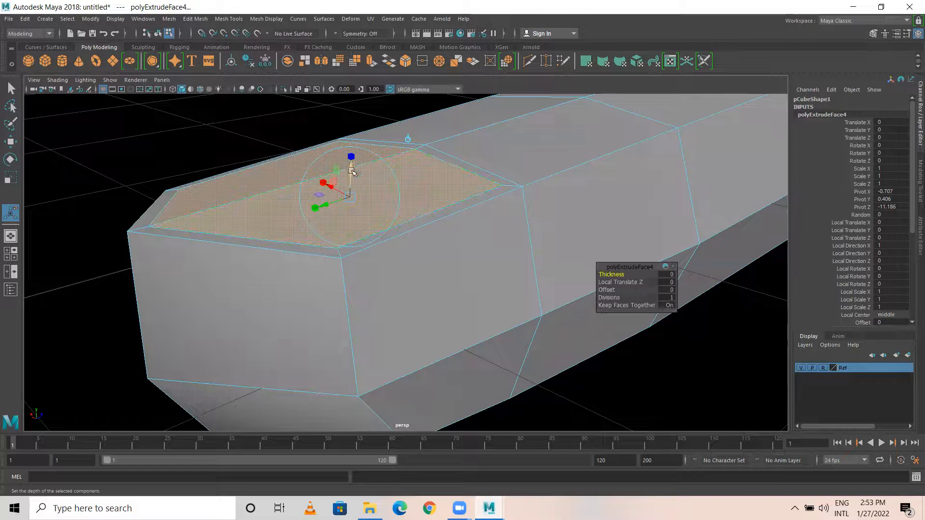
{"action": "left_click_drag", "start_coordinate": [351, 161], "coordinate": [355, 186]}
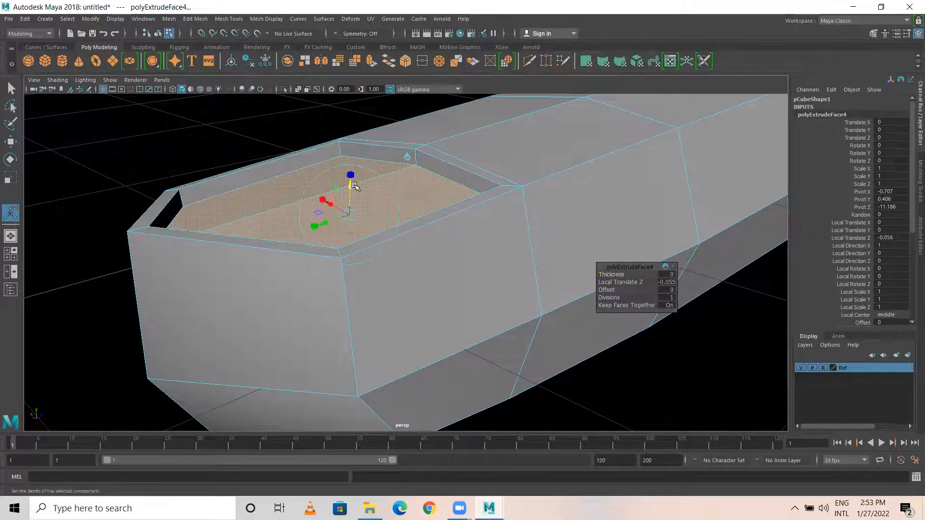
Extrude the sunken nail faces back up by a local Z translation of about 0.053 and return to object mode
{"action": "key", "text": "ctrl+e"}
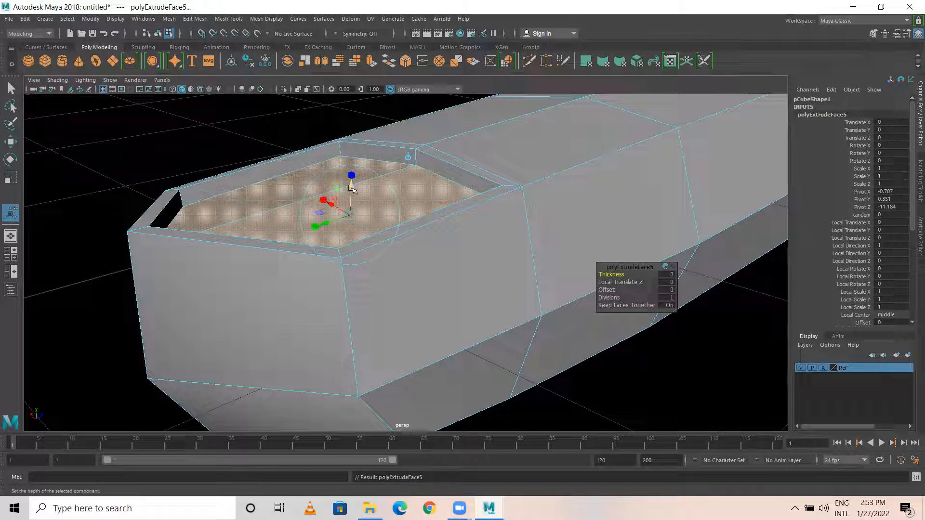
{"action": "left_click_drag", "start_coordinate": [352, 187], "coordinate": [345, 167]}
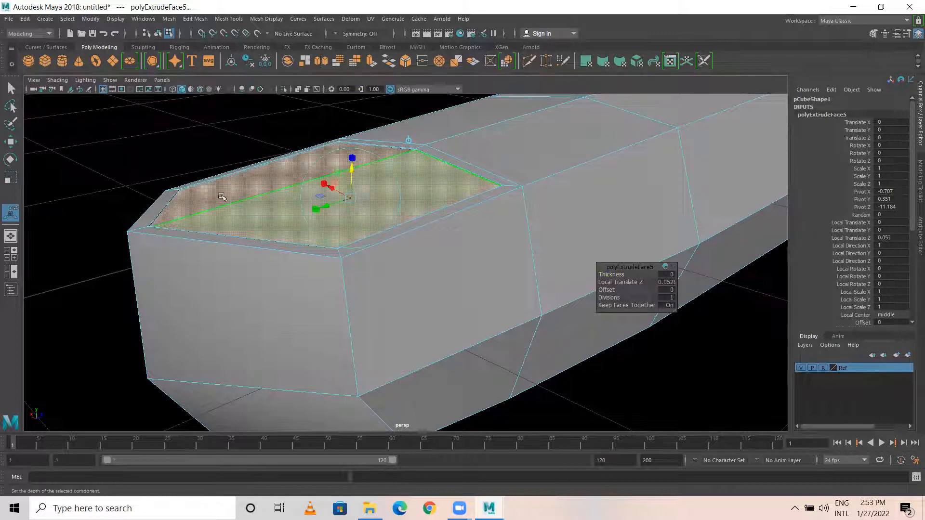
{"action": "left_click", "coordinate": [204, 152]}
{"action": "right_click_drag", "start_coordinate": [293, 210], "coordinate": [339, 178]}
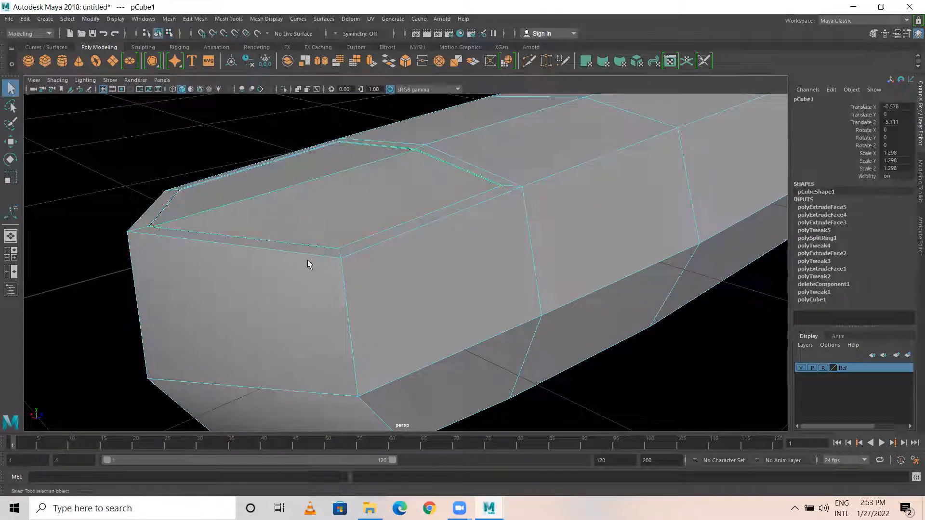
Examine the nail and fingertip in smooth preview from several angles, and switch back to the unsmoothed mesh
{"action": "key", "text": "3"}
{"action": "left_click", "coordinate": [188, 136]}
{"action": "left_click_drag", "start_coordinate": [188, 136], "coordinate": [313, 294], "text": "alt"}
{"action": "right_click_drag", "start_coordinate": [313, 294], "coordinate": [341, 316], "text": "alt"}
{"action": "left_click_drag", "start_coordinate": [341, 316], "coordinate": [400, 294], "text": "alt"}
{"action": "left_click", "coordinate": [401, 294]}
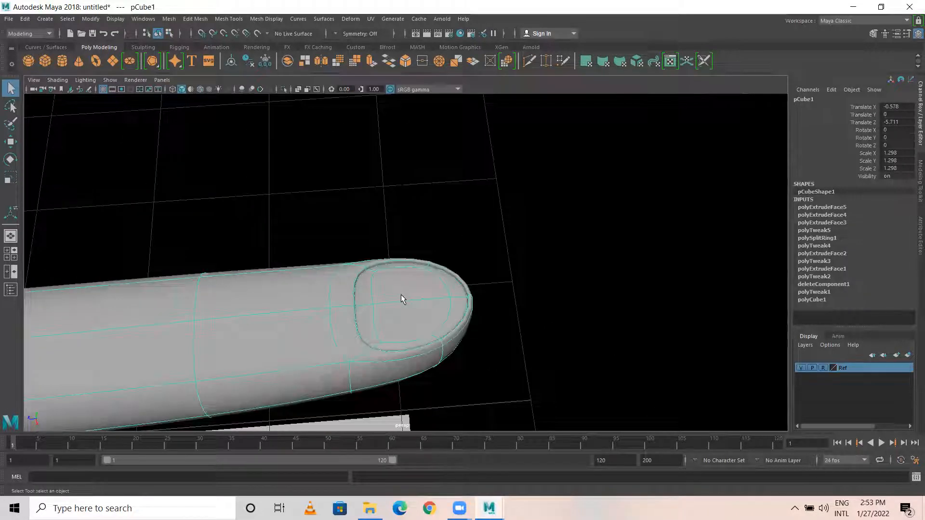
{"action": "key", "text": "1"}
{"action": "left_click_drag", "start_coordinate": [429, 262], "coordinate": [390, 263], "text": "alt"}
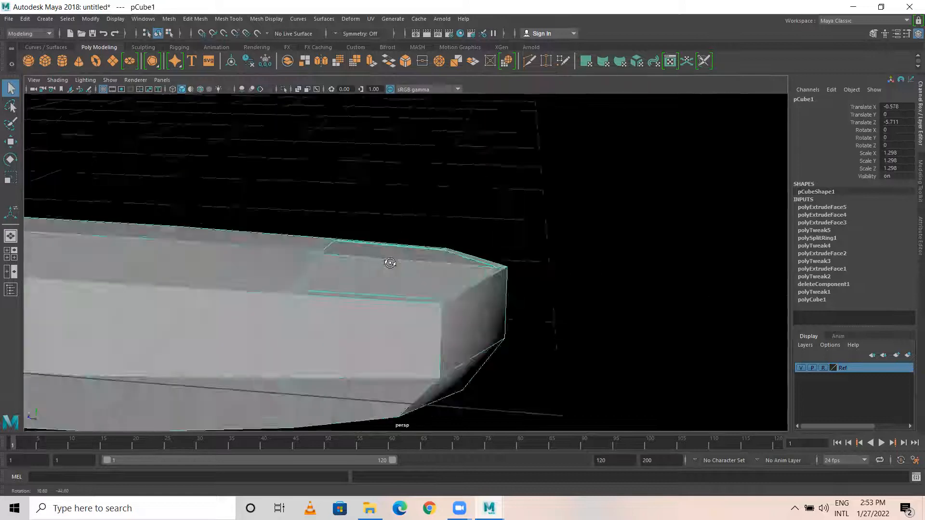
Insert an edge loop across the middle of the nail and around the fingertip
{"action": "left_click", "coordinate": [195, 19]}
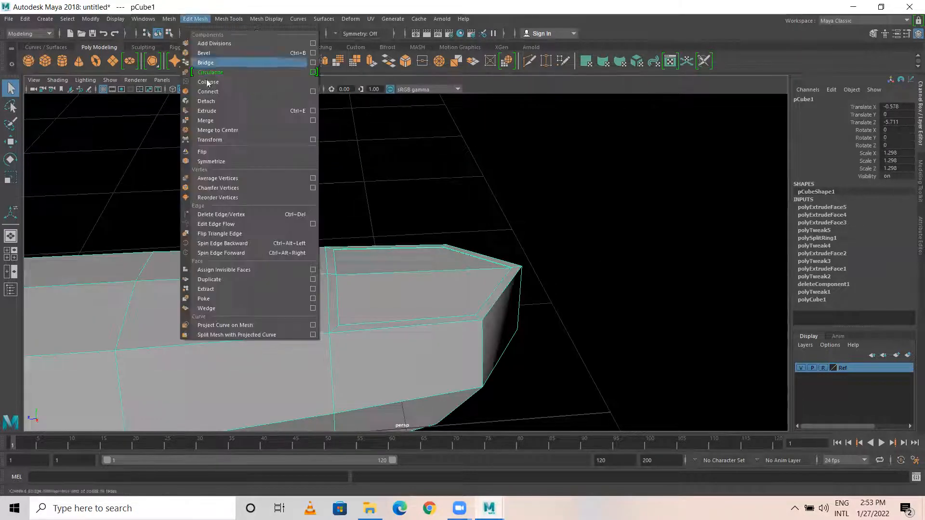
{"action": "mouse_move", "coordinate": [216, 22]}
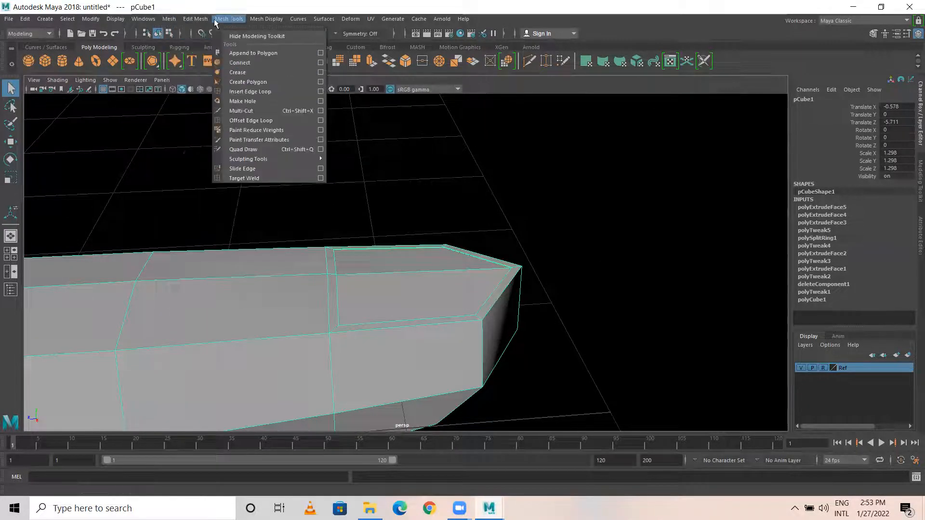
{"action": "left_click", "coordinate": [248, 92]}
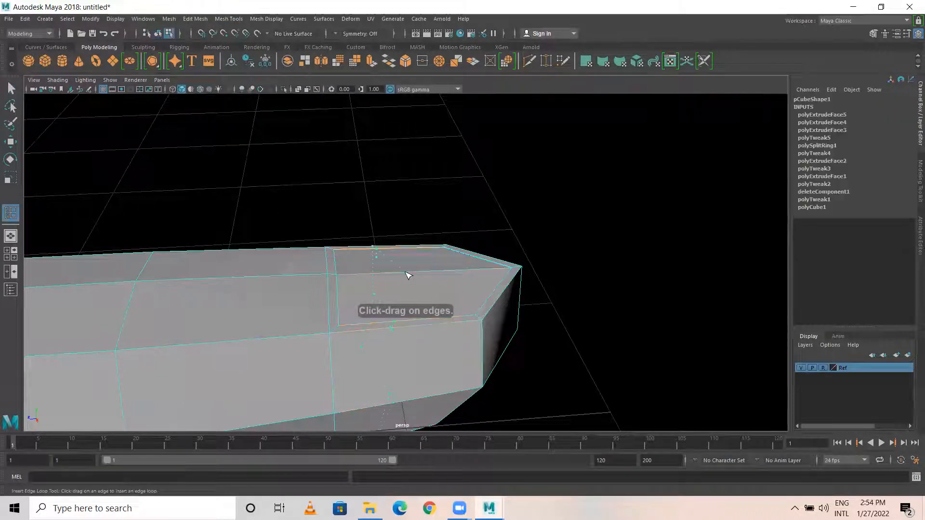
{"action": "left_click", "coordinate": [431, 274]}
{"action": "left_click_drag", "start_coordinate": [431, 274], "coordinate": [430, 309], "text": "alt"}
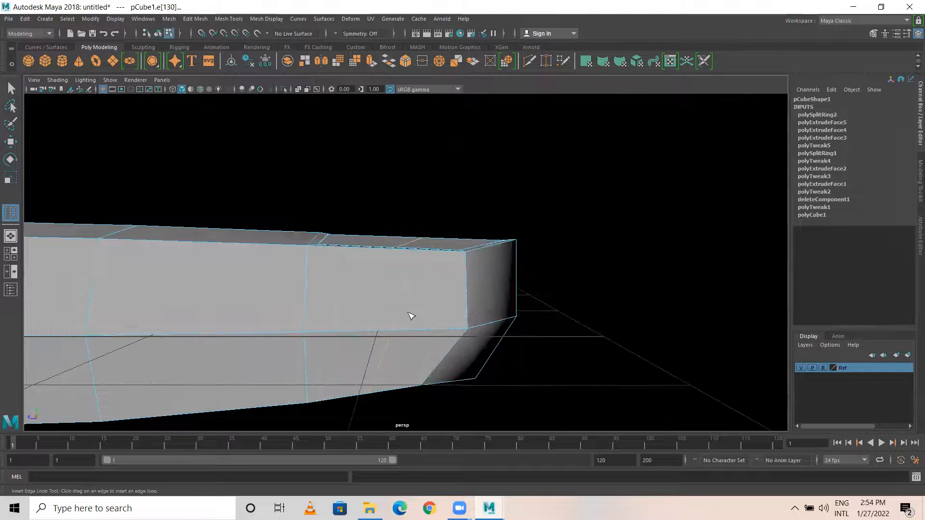
Scale the nail's middle edge loop along Z to flatten it
{"action": "key", "text": "r"}
{"action": "key", "text": "space"}
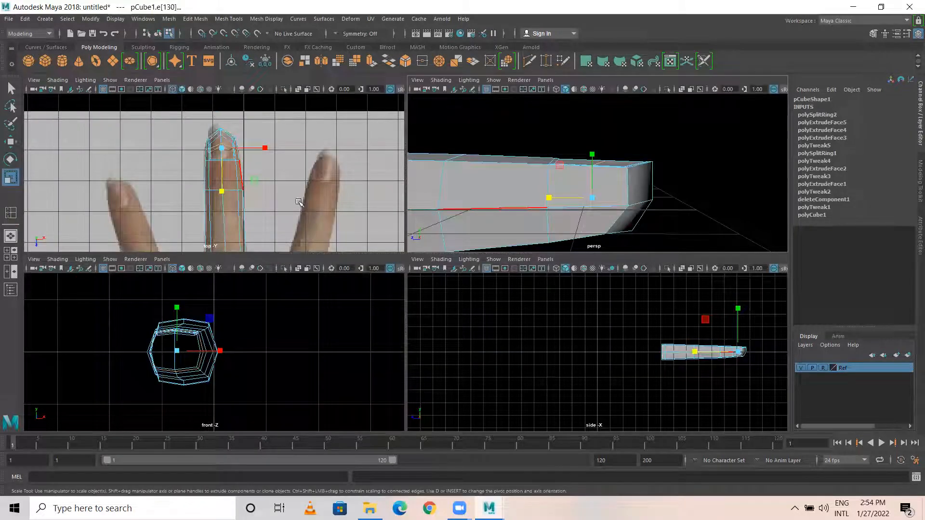
{"action": "key", "text": "space"}
{"action": "left_click_drag", "start_coordinate": [419, 256], "coordinate": [419, 225]}
{"action": "key", "text": "space"}
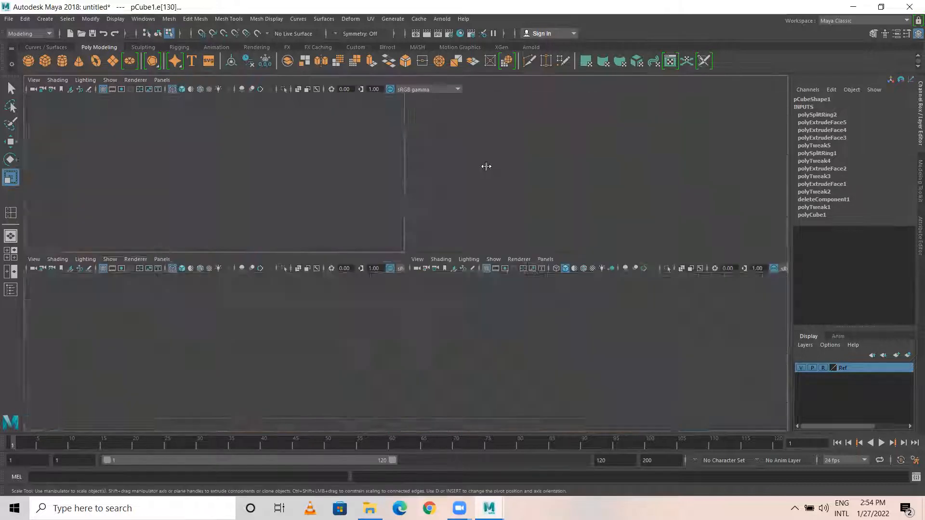
{"action": "key", "text": "space"}
{"action": "left_click_drag", "start_coordinate": [436, 249], "coordinate": [337, 270], "text": "alt"}
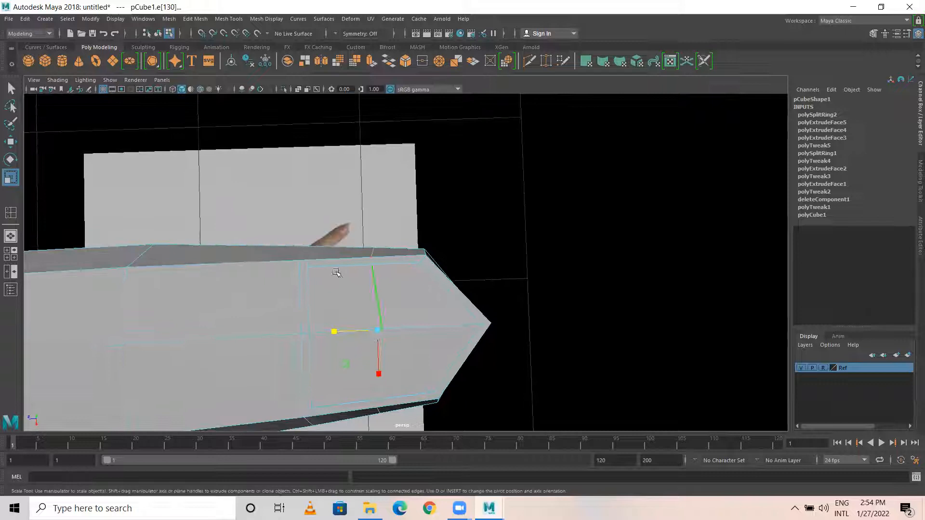
Move the nail's two base corner vertices inward and towards the tip in the top view to round the cuticle
{"action": "key", "text": "space"}
{"action": "key", "text": "space"}
{"action": "scroll", "coordinate": [445, 211], "scroll_direction": "up", "scroll_amount": 3}
{"action": "middle_click_drag", "start_coordinate": [446, 211], "coordinate": [433, 290], "text": "alt"}
{"action": "right_click_drag", "start_coordinate": [390, 273], "coordinate": [342, 231]}
{"action": "mouse_move", "coordinate": [392, 254]}
{"action": "left_mouse_down"}
{"action": "mouse_move", "coordinate": [368, 277]}
{"action": "mouse_move", "coordinate": [375, 261]}
{"action": "left_mouse_up"}
{"action": "key", "text": "w"}
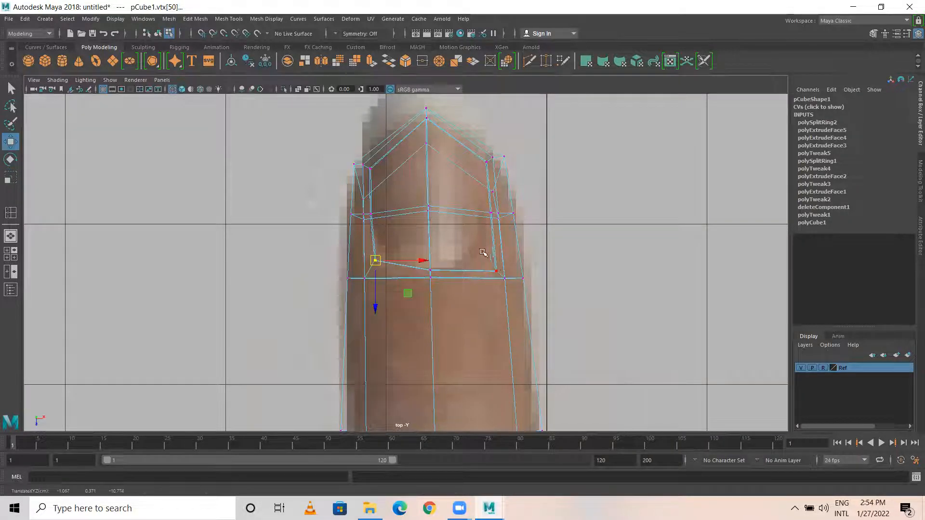
{"action": "left_click_drag", "start_coordinate": [496, 272], "coordinate": [483, 254]}
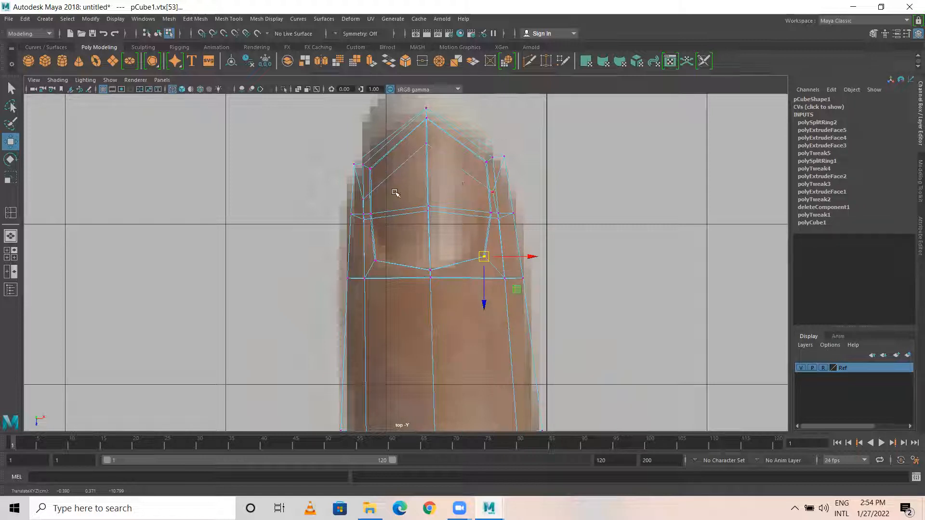
Move the side vertices at the middle of the nail slightly outward on both sides to widen it
{"action": "left_click", "coordinate": [364, 213]}
{"action": "left_click_drag", "start_coordinate": [364, 213], "coordinate": [362, 217]}
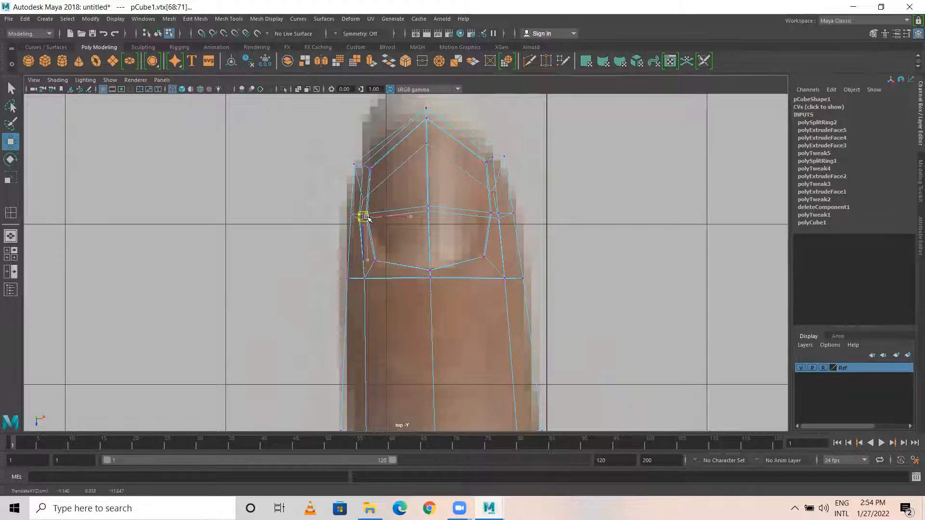
{"action": "left_click", "coordinate": [496, 213]}
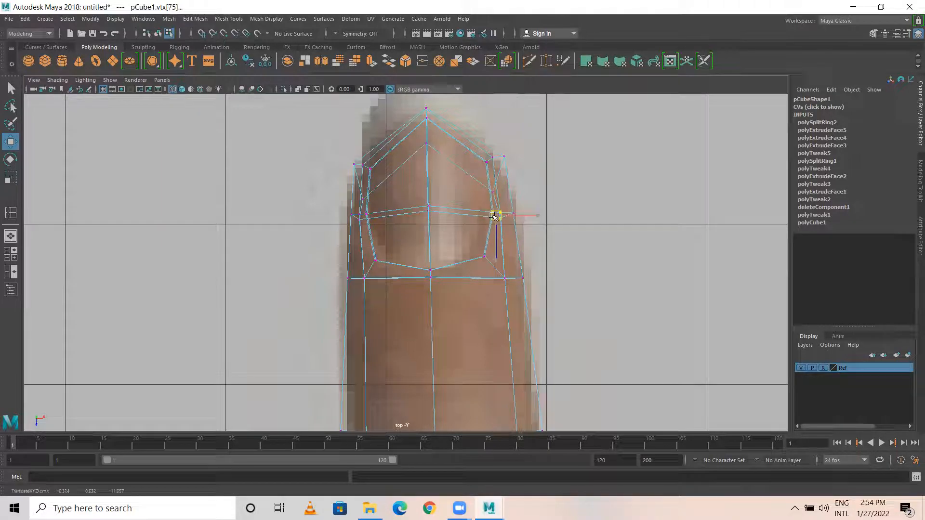
Check the fingertip and nail in shaded and smoothed display, and return to the unsmoothed wireframe
{"action": "left_click", "coordinate": [357, 189]}
{"action": "left_click_drag", "start_coordinate": [490, 191], "coordinate": [492, 192], "text": "shift"}
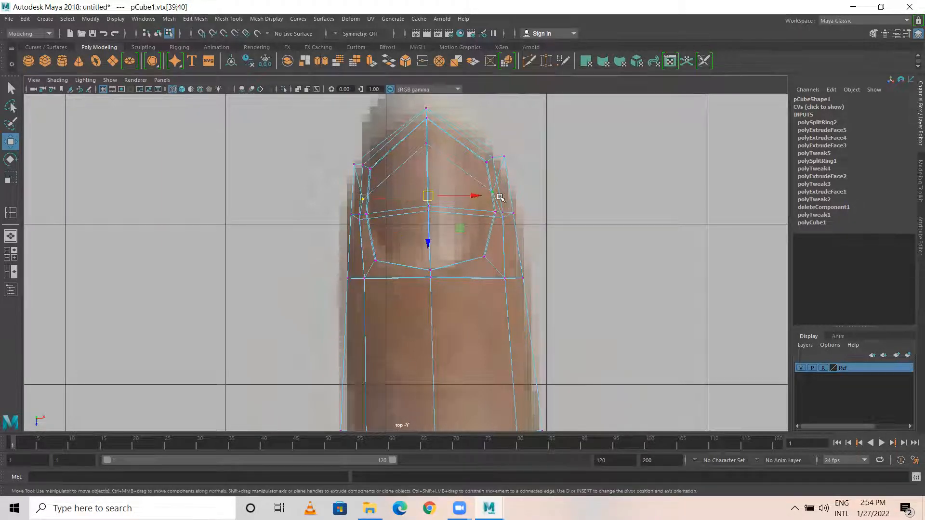
{"action": "key", "text": "5"}
{"action": "left_click", "coordinate": [509, 207]}
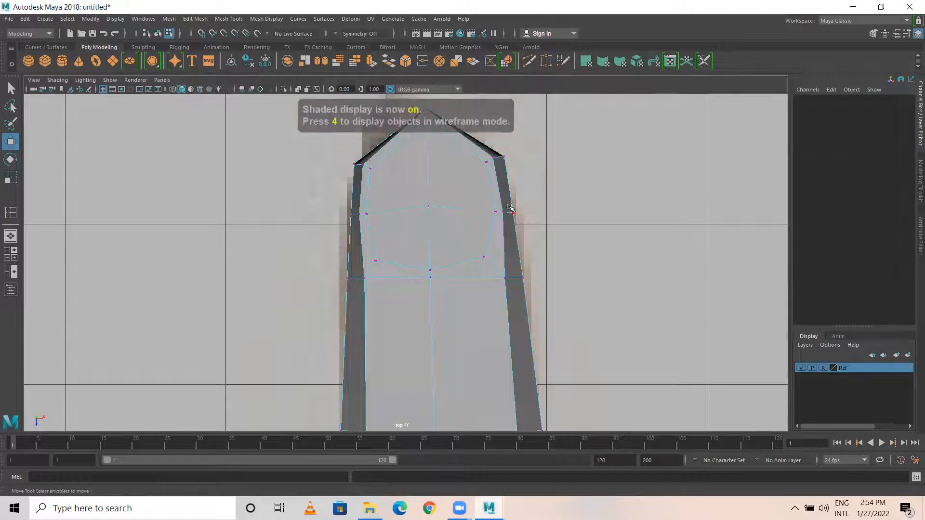
{"action": "middle_click_drag", "start_coordinate": [551, 169], "coordinate": [548, 265], "text": "alt"}
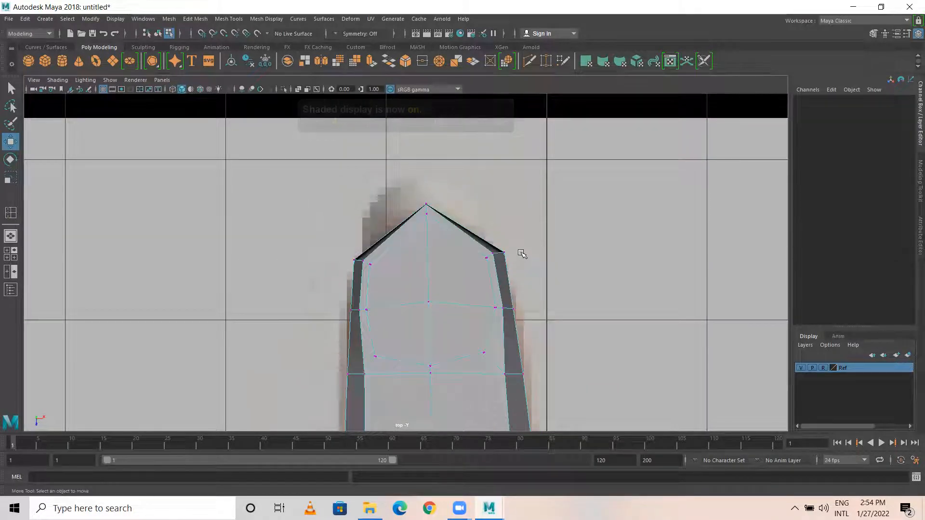
{"action": "key", "text": "3"}
{"action": "key", "text": "4"}
{"action": "key", "text": "1"}
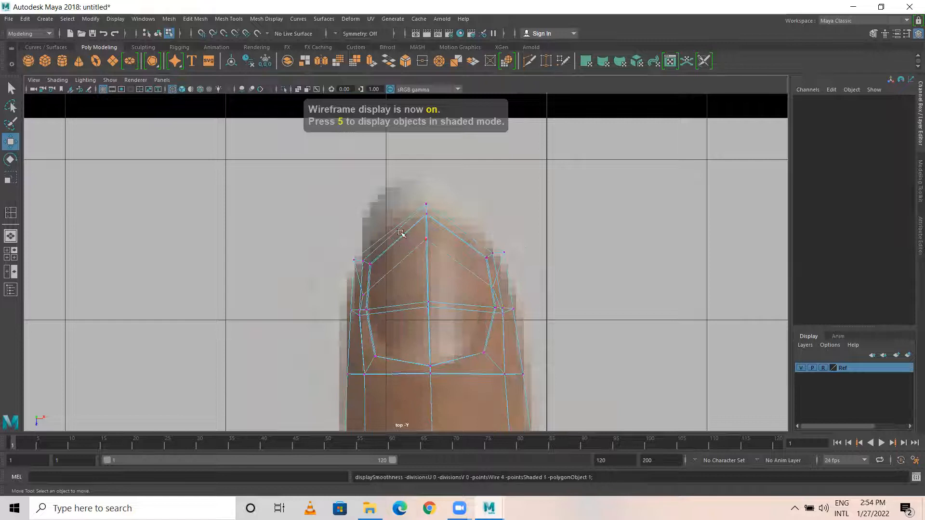
{"action": "left_click", "coordinate": [370, 263]}
{"action": "mouse_move", "coordinate": [367, 261]}
{"action": "left_mouse_down"}
{"action": "mouse_move", "coordinate": [362, 245]}
{"action": "mouse_move", "coordinate": [360, 261]}
{"action": "left_mouse_up"}
{"action": "key", "text": "ctrl+z"}
Move the outer corner vertices on both sides of the fingertip slightly inward in the top view
{"action": "left_click", "coordinate": [499, 252]}
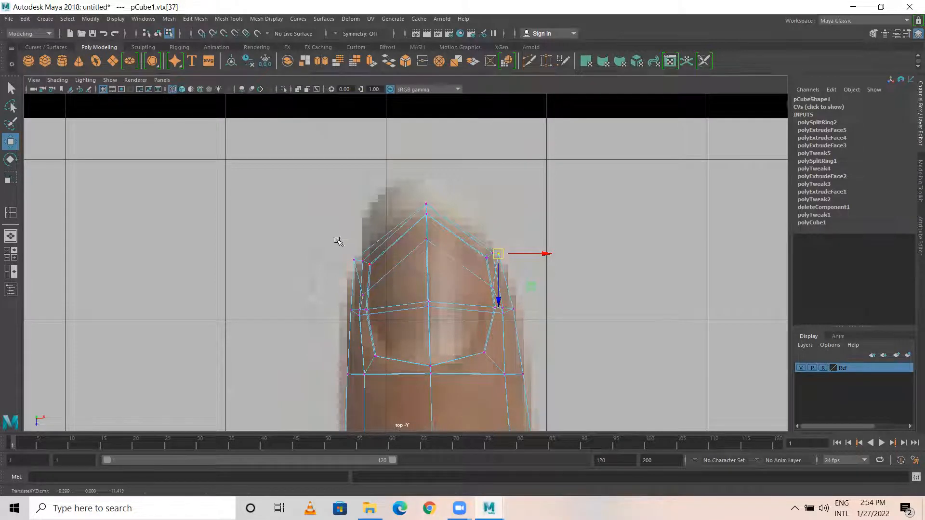
{"action": "left_click", "coordinate": [358, 257]}
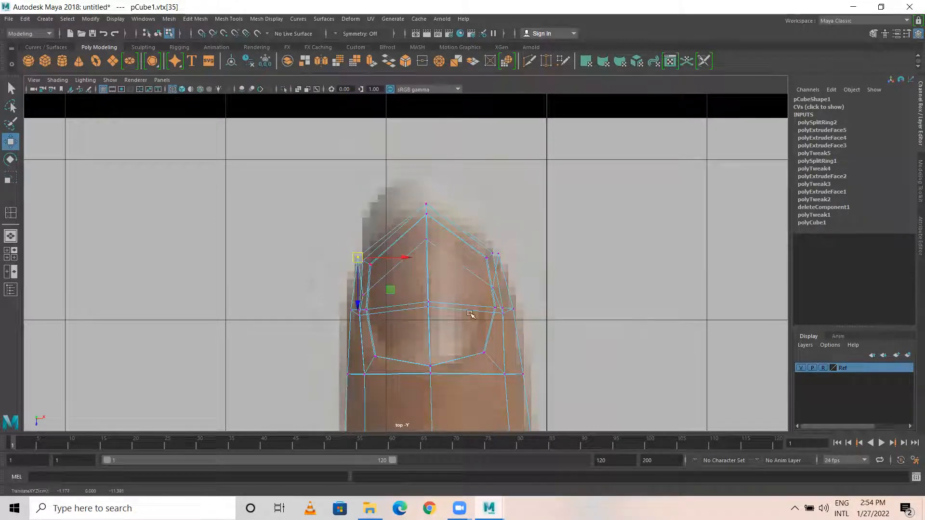
Reposition the row of vertices across the finger's middle joint to match the knuckle crease in the reference
{"action": "scroll", "coordinate": [470, 315], "scroll_direction": "down", "scroll_amount": 5}
{"action": "scroll", "coordinate": [499, 328], "scroll_direction": "up", "scroll_amount": 4}
{"action": "middle_click_drag", "start_coordinate": [518, 320], "coordinate": [517, 326], "text": "alt"}
{"action": "left_click_drag", "start_coordinate": [365, 301], "coordinate": [501, 371]}
{"action": "left_click_drag", "start_coordinate": [426, 329], "coordinate": [423, 333]}
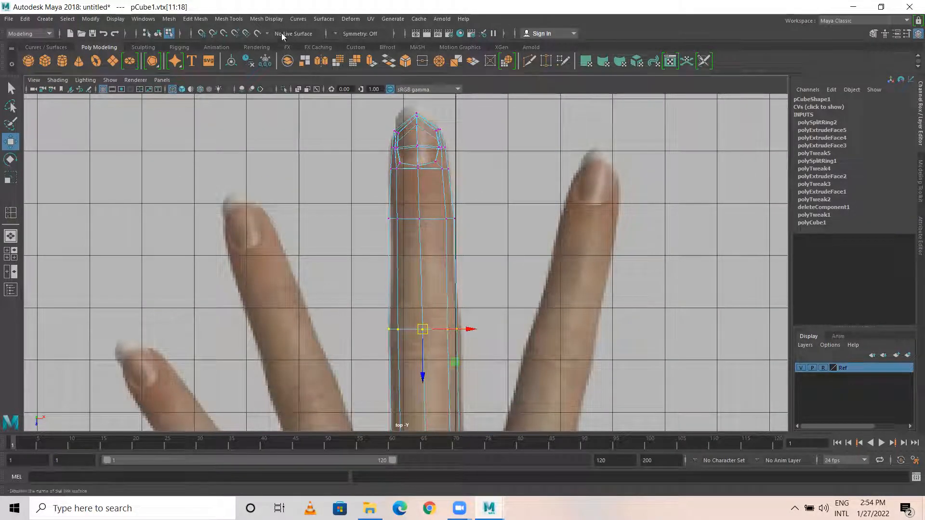
Insert an edge loop close to each side of the middle joint and of the joint nearest the fingertip
{"action": "left_click", "coordinate": [228, 18]}
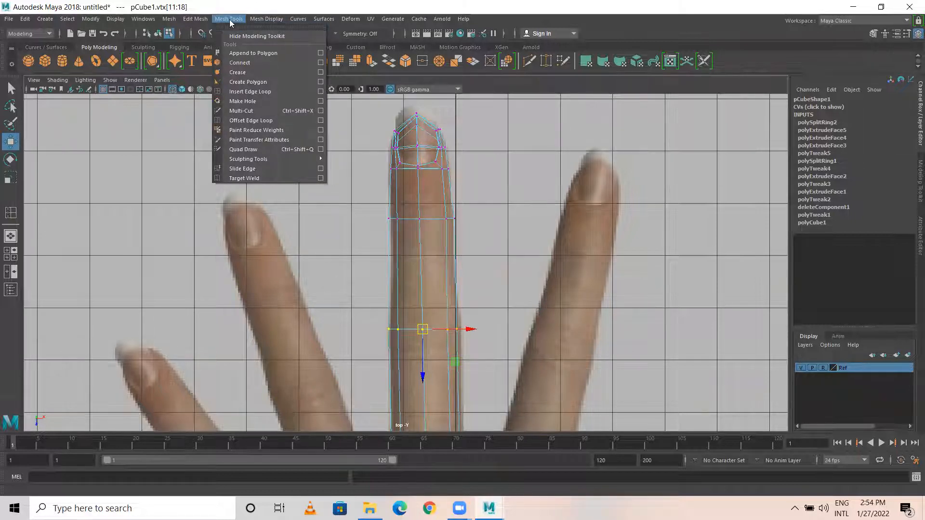
{"action": "left_click", "coordinate": [255, 92]}
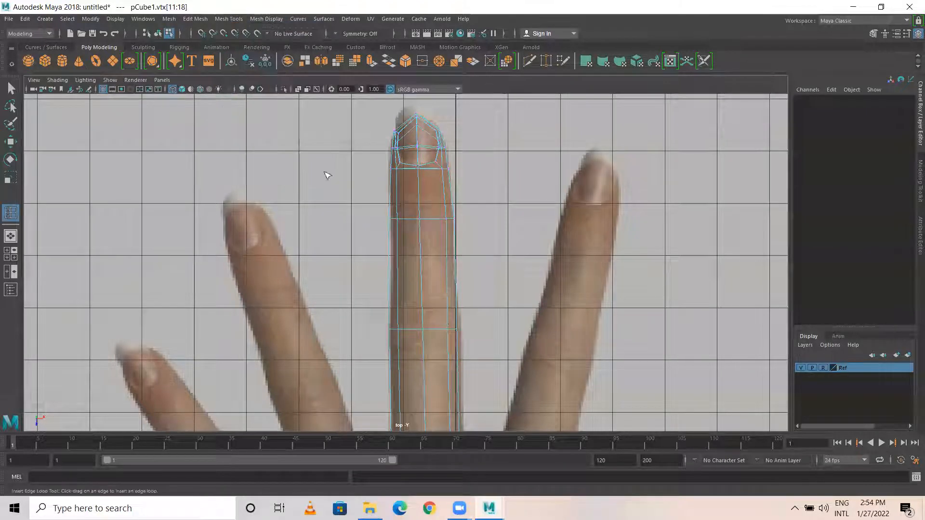
{"action": "left_click", "coordinate": [425, 323]}
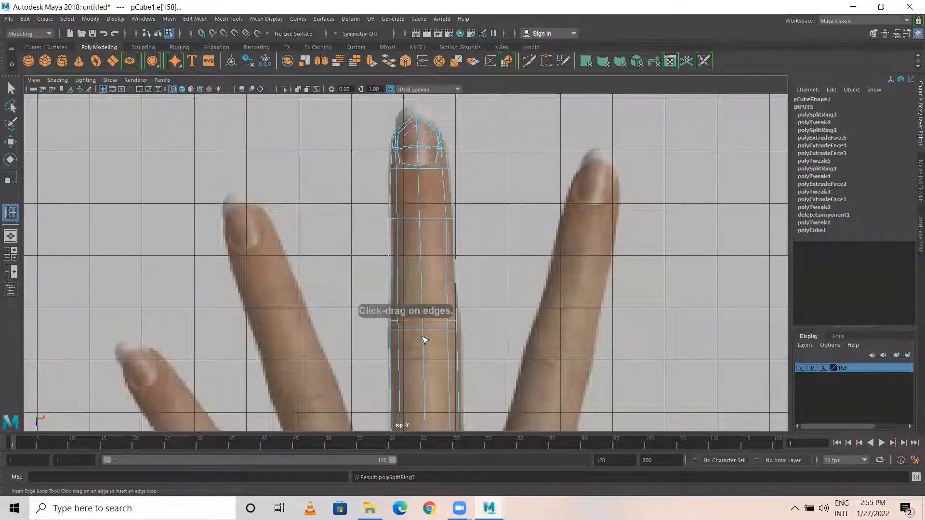
{"action": "left_click", "coordinate": [424, 321]}
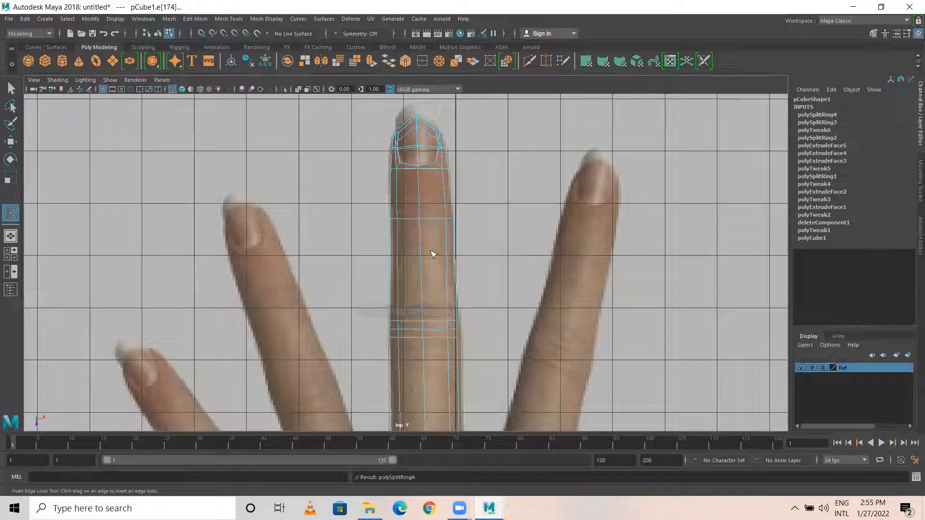
{"action": "left_click", "coordinate": [422, 216]}
{"action": "left_click", "coordinate": [421, 225]}
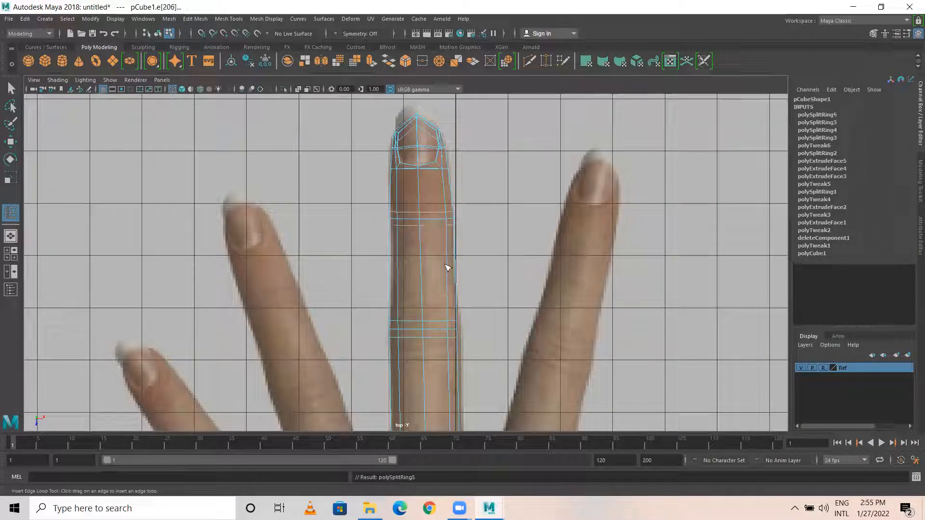
{"action": "scroll", "coordinate": [432, 347], "scroll_direction": "down", "scroll_amount": 3}
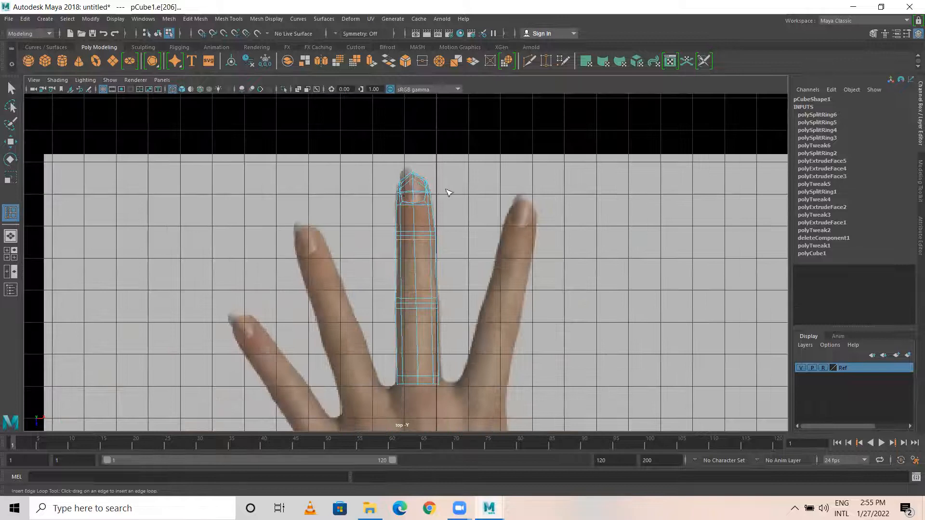
Move the two centre vertices at the fingertip back towards the nail in the perspective view to blunt the tip
{"action": "key", "text": "space"}
{"action": "key", "text": "space"}
{"action": "key", "text": "w"}
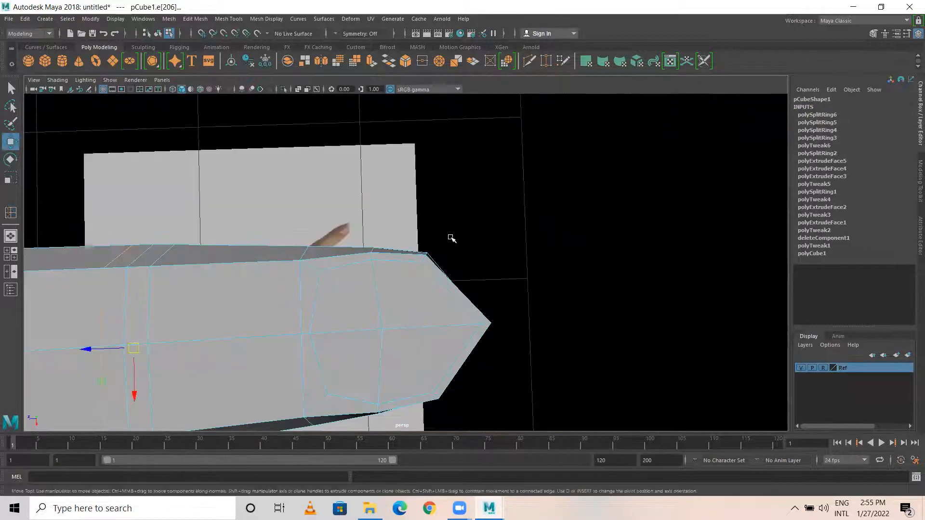
{"action": "left_click_drag", "start_coordinate": [460, 310], "coordinate": [444, 235], "text": "alt"}
{"action": "right_click_drag", "start_coordinate": [444, 236], "coordinate": [466, 255]}
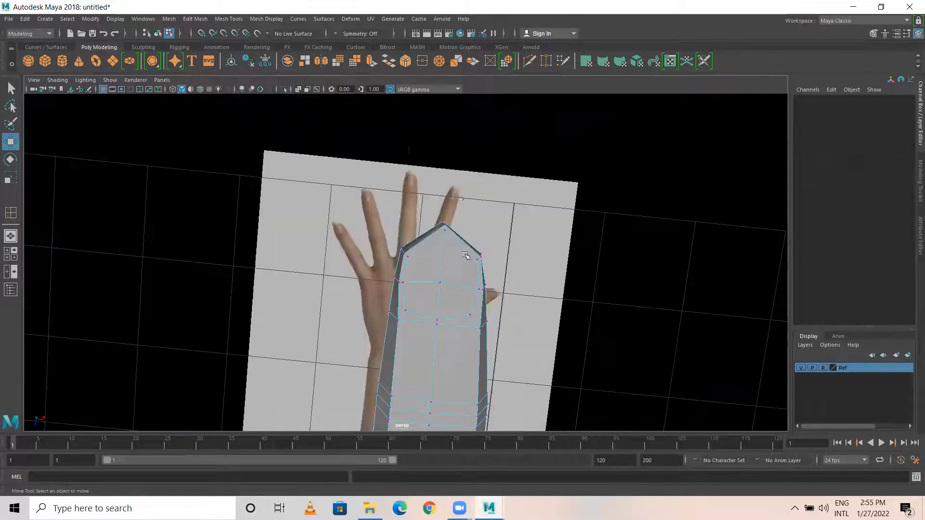
{"action": "left_click", "coordinate": [436, 232]}
{"action": "left_click_drag", "start_coordinate": [439, 262], "coordinate": [439, 277]}
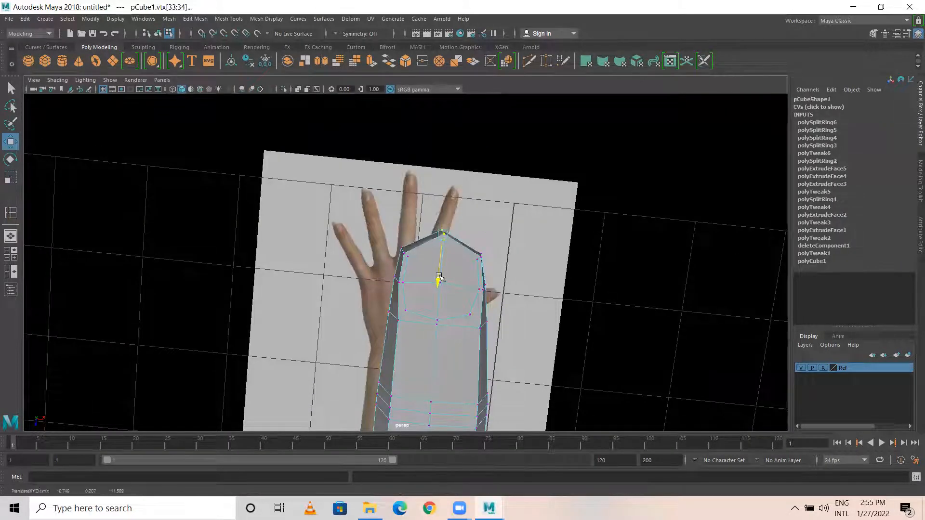
Move the fingertip's underside vertices back and upward to round off the bottom of the tip
{"action": "left_click_drag", "start_coordinate": [549, 274], "coordinate": [413, 262], "text": "alt"}
{"action": "scroll", "coordinate": [543, 320], "scroll_direction": "up", "scroll_amount": 4}
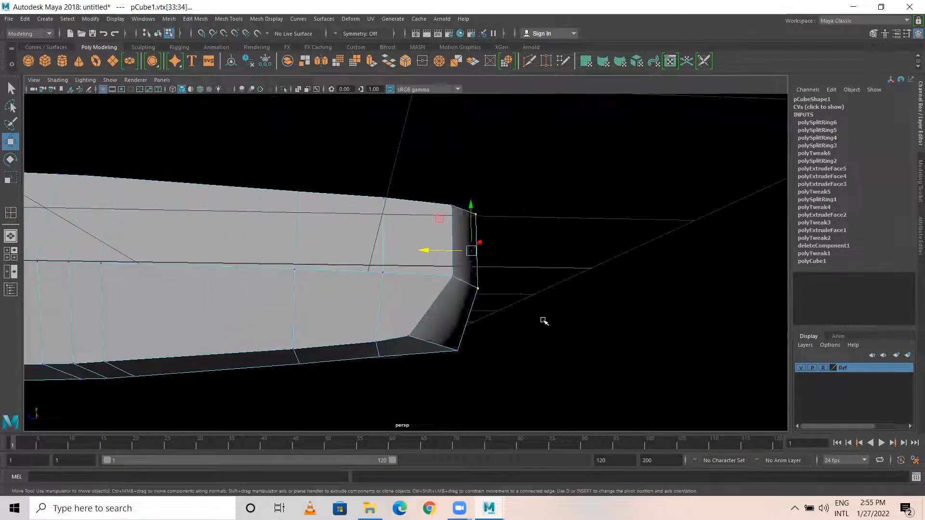
{"action": "middle_click_drag", "start_coordinate": [479, 353], "coordinate": [458, 244], "text": "alt"}
{"action": "left_click_drag", "start_coordinate": [433, 233], "coordinate": [372, 280]}
{"action": "left_click_drag", "start_coordinate": [441, 304], "coordinate": [441, 260], "text": "alt"}
{"action": "left_click_drag", "start_coordinate": [417, 207], "coordinate": [501, 289]}
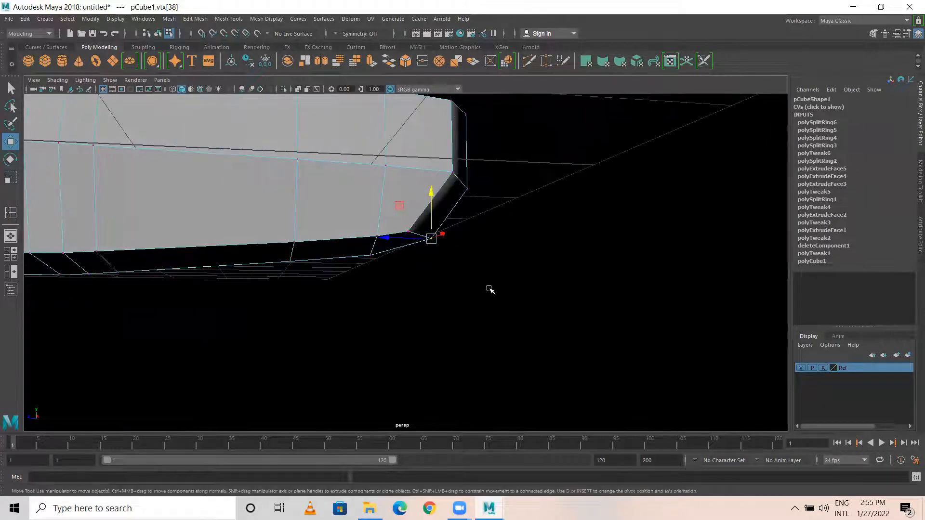
{"action": "key", "text": "F8"}
{"action": "left_click_drag", "start_coordinate": [491, 230], "coordinate": [404, 252], "text": "alt"}
{"action": "right_click_drag", "start_coordinate": [406, 233], "coordinate": [341, 233]}
{"action": "left_click", "coordinate": [437, 266]}
{"action": "mouse_move", "coordinate": [398, 258]}
{"action": "left_mouse_down"}
{"action": "mouse_move", "coordinate": [390, 256]}
{"action": "mouse_move", "coordinate": [400, 253]}
{"action": "mouse_move", "coordinate": [411, 275]}
{"action": "mouse_move", "coordinate": [389, 261]}
{"action": "left_mouse_up"}
{"action": "left_click", "coordinate": [429, 170]}
Spread the top centre vertices of the two loops beside the joint nearest the nail apart along Z
{"action": "scroll", "coordinate": [545, 313], "scroll_direction": "up", "scroll_amount": 5}
{"action": "left_click_drag", "start_coordinate": [516, 329], "coordinate": [477, 333], "text": "alt"}
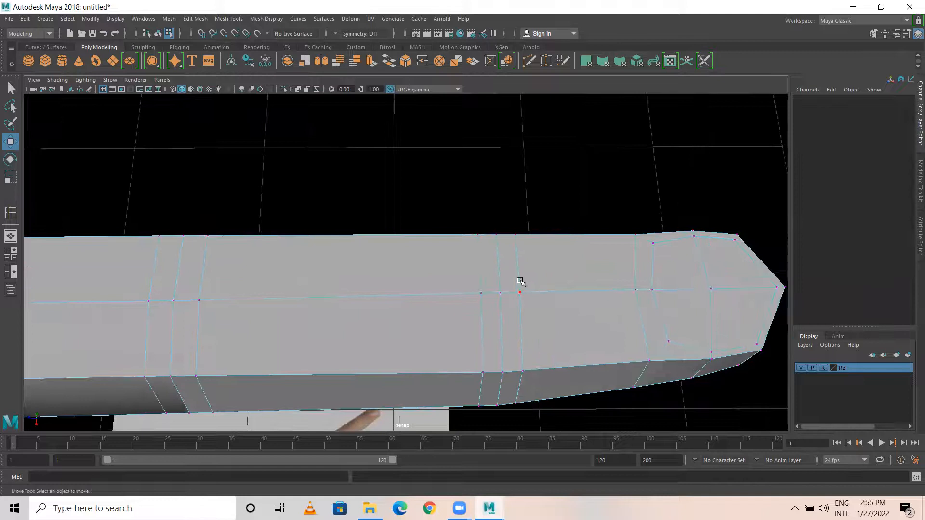
{"action": "right_click_drag", "start_coordinate": [520, 234], "coordinate": [453, 239]}
{"action": "left_click", "coordinate": [520, 293]}
{"action": "left_click", "coordinate": [519, 318]}
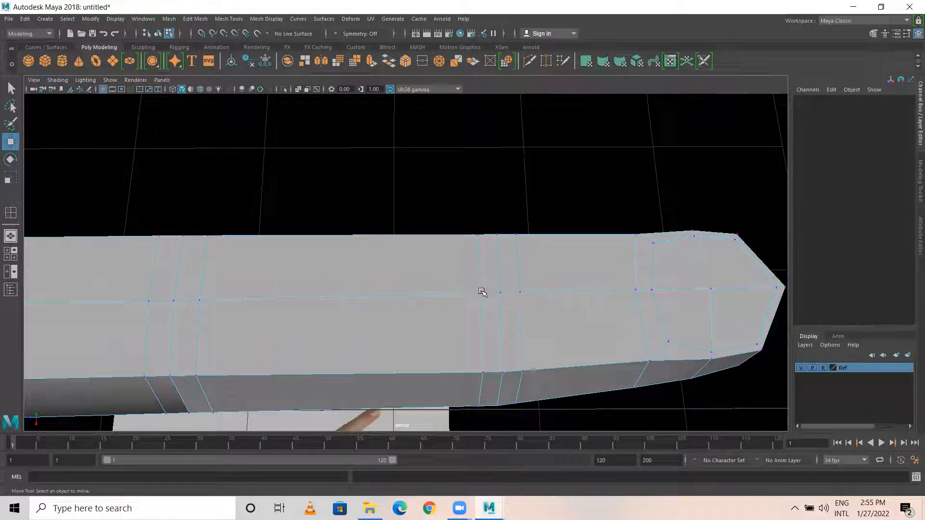
{"action": "left_click", "coordinate": [482, 294]}
{"action": "left_click_drag", "start_coordinate": [458, 296], "coordinate": [443, 296]}
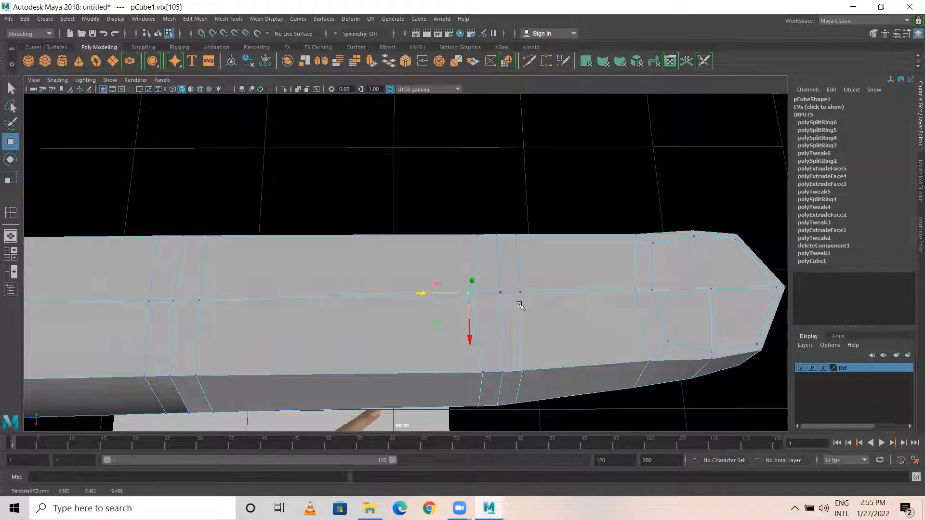
{"action": "left_click", "coordinate": [519, 293]}
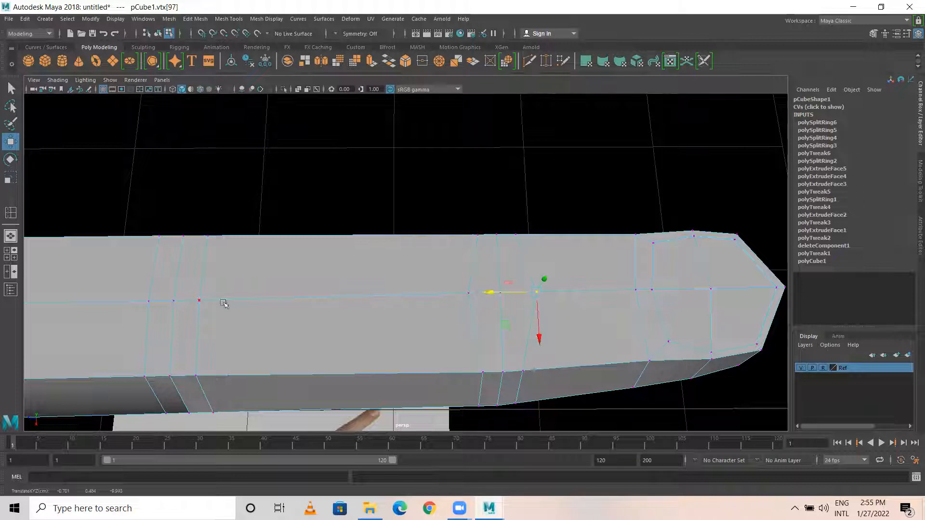
Spread the top centre vertices of the two loops beside the finger's middle joint apart along Z
{"action": "left_click", "coordinate": [198, 301]}
{"action": "left_click_drag", "start_coordinate": [165, 298], "coordinate": [176, 299]}
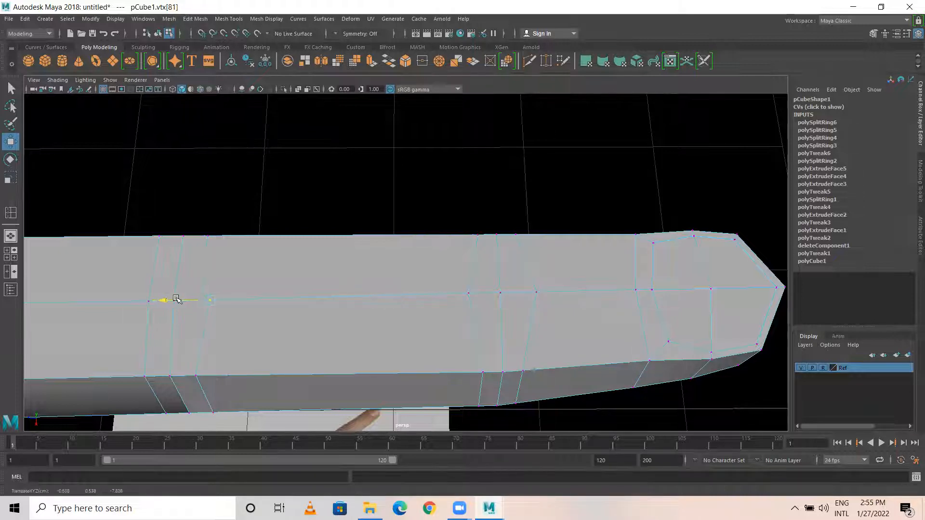
{"action": "left_click", "coordinate": [184, 222]}
{"action": "left_click", "coordinate": [148, 301]}
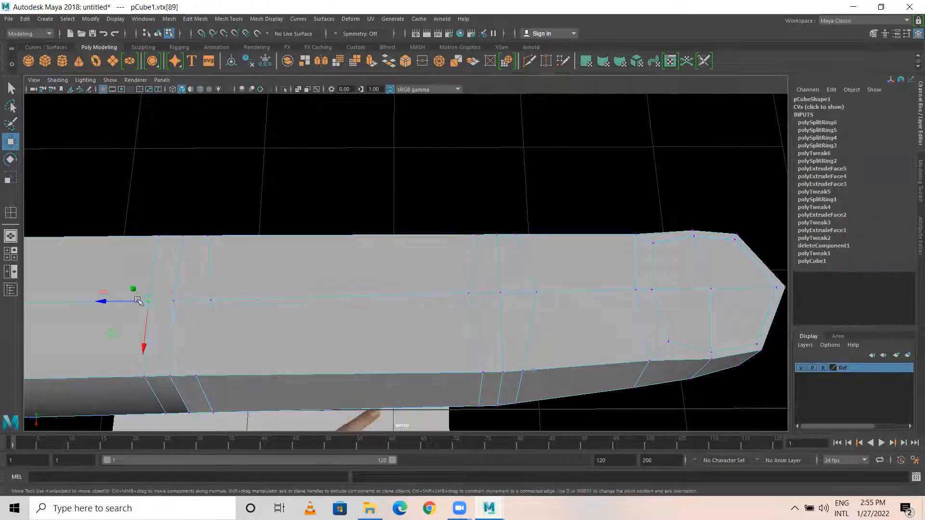
{"action": "left_click_drag", "start_coordinate": [98, 302], "coordinate": [89, 302]}
Scale the underside edges of the two loops beside the middle joint along Z to bring them closer together
{"action": "scroll", "coordinate": [94, 302], "scroll_direction": "down", "scroll_amount": 4}
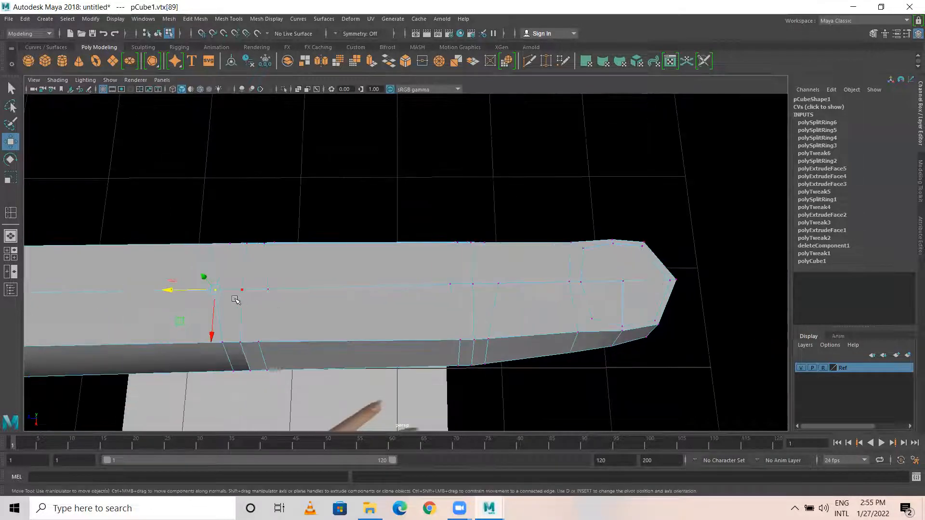
{"action": "left_click_drag", "start_coordinate": [368, 304], "coordinate": [283, 180], "text": "alt"}
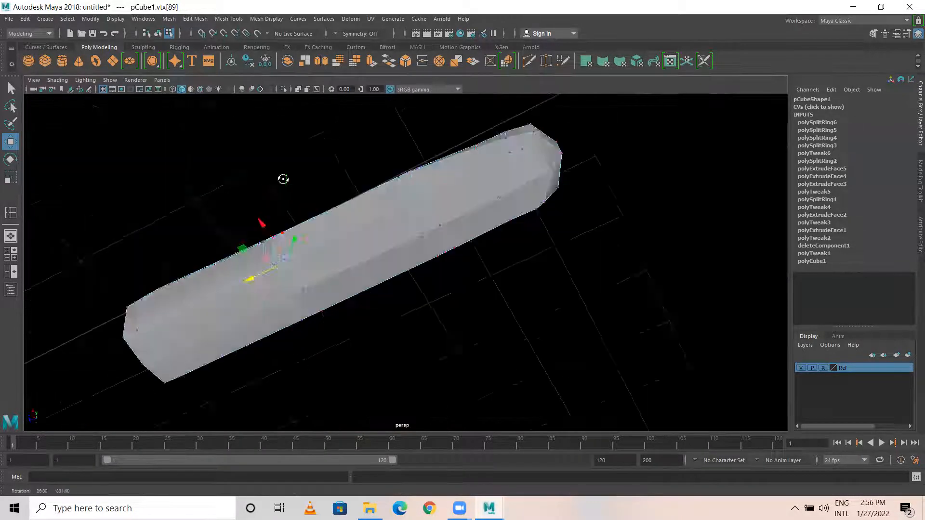
{"action": "scroll", "coordinate": [535, 308], "scroll_direction": "up", "scroll_amount": 6}
{"action": "left_click_drag", "start_coordinate": [344, 239], "coordinate": [161, 285], "text": "alt"}
{"action": "right_click_drag", "start_coordinate": [271, 246], "coordinate": [256, 201]}
{"action": "left_click", "coordinate": [267, 301]}
{"action": "left_click", "coordinate": [235, 266]}
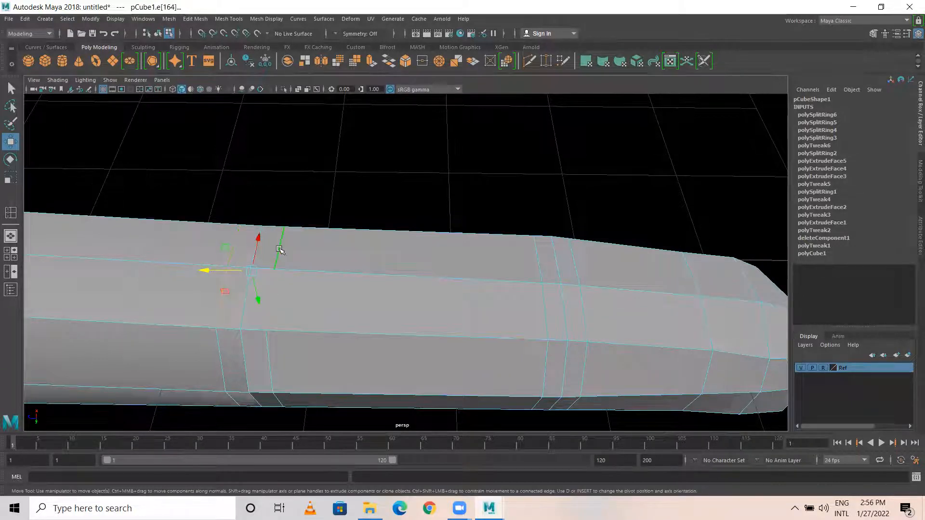
{"action": "key", "text": "r"}
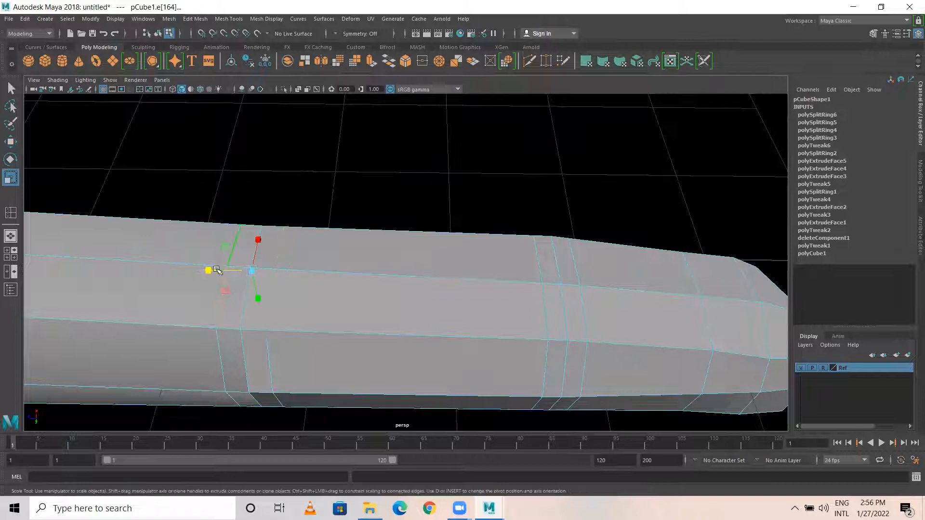
{"action": "left_click_drag", "start_coordinate": [207, 268], "coordinate": [221, 271]}
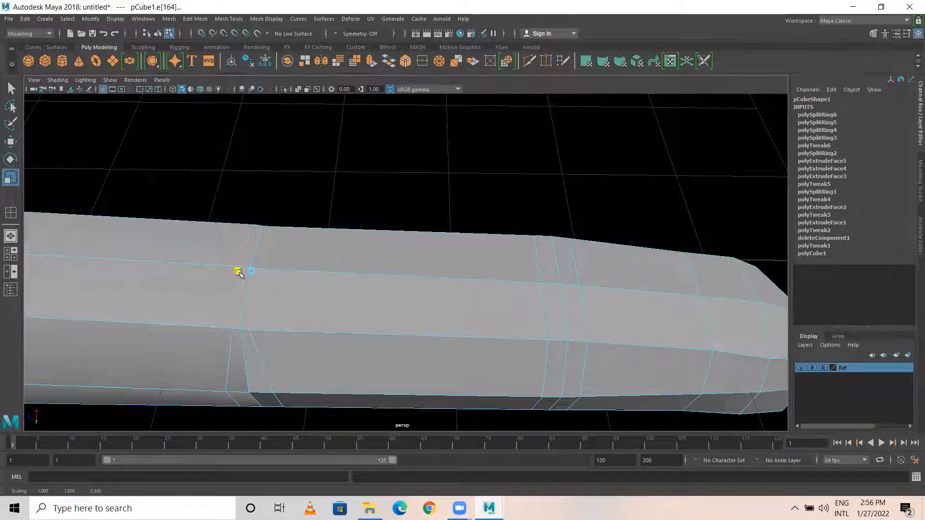
Scale the underside edges of the two loops beside the joint nearest the fingertip closer together along Z
{"action": "left_click", "coordinate": [544, 301]}
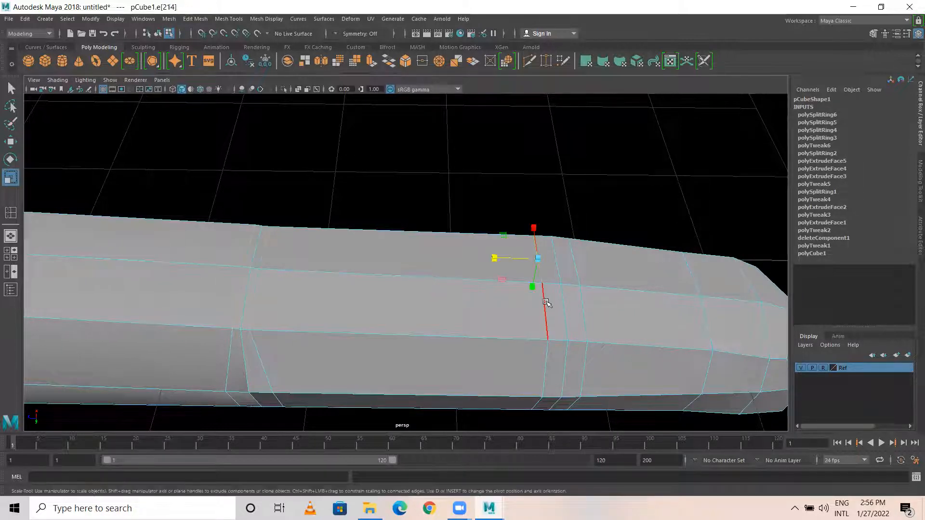
{"action": "left_click", "coordinate": [578, 299], "text": "shift"}
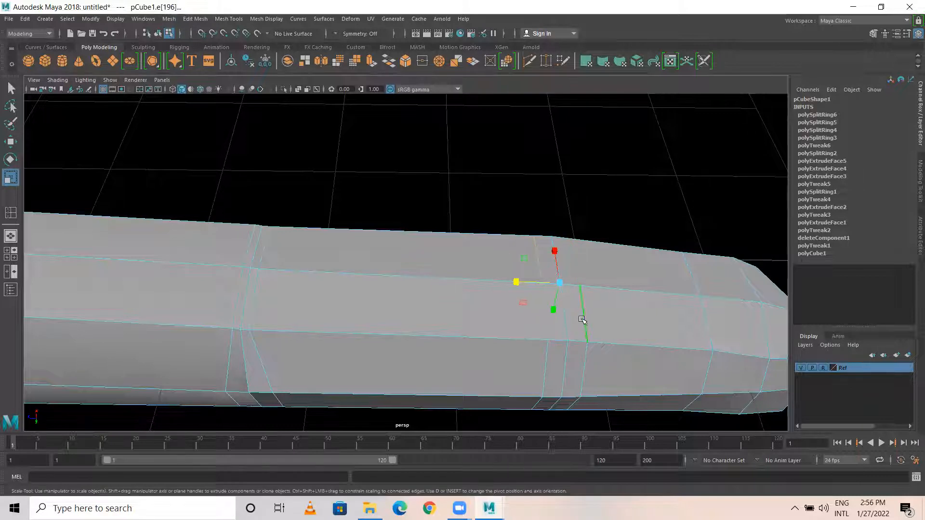
{"action": "left_click_drag", "start_coordinate": [516, 283], "coordinate": [530, 283]}
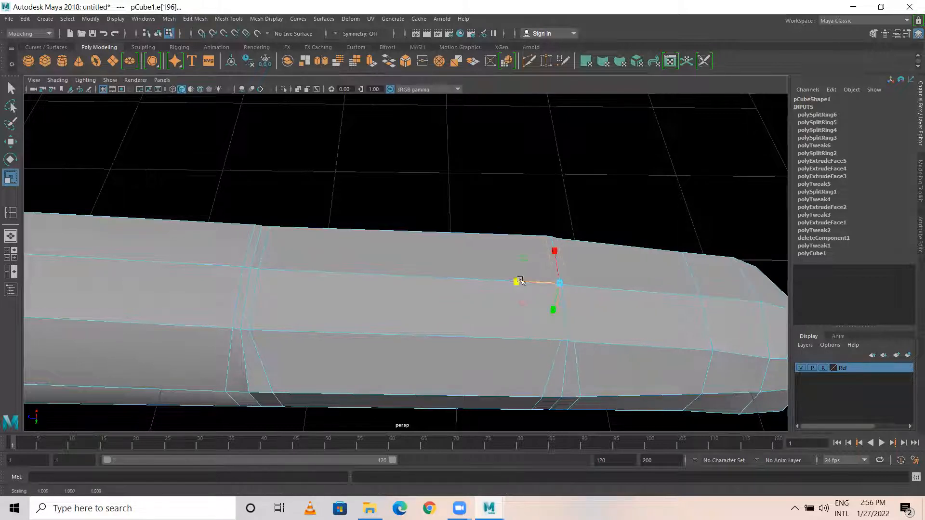
Move the centre underside edges of the middle joint into the finger along Y to form a crease
{"action": "left_click", "coordinate": [254, 264]}
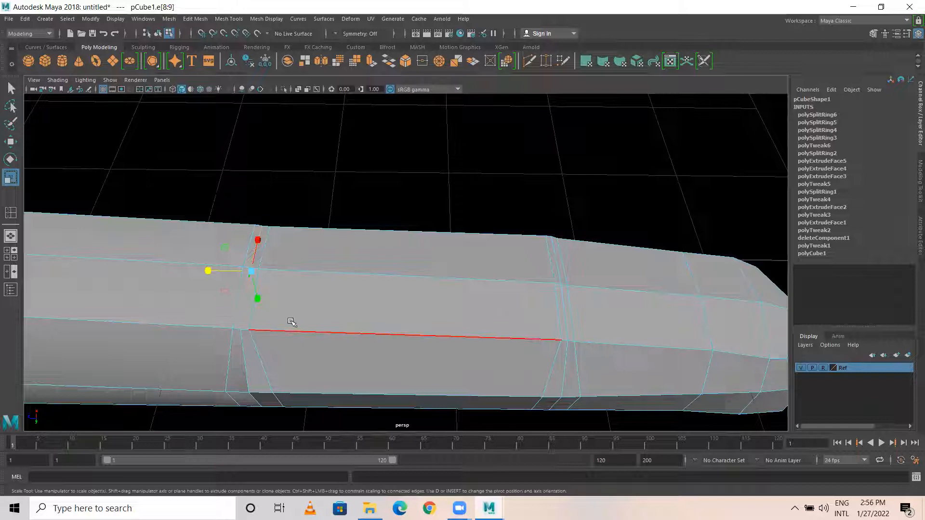
{"action": "left_click", "coordinate": [275, 243], "text": "shift"}
{"action": "left_click_drag", "start_coordinate": [274, 244], "coordinate": [305, 228], "text": "alt"}
{"action": "key", "text": "w"}
{"action": "left_click_drag", "start_coordinate": [249, 251], "coordinate": [248, 263]}
{"action": "scroll", "coordinate": [294, 269], "scroll_direction": "down", "scroll_amount": 3}
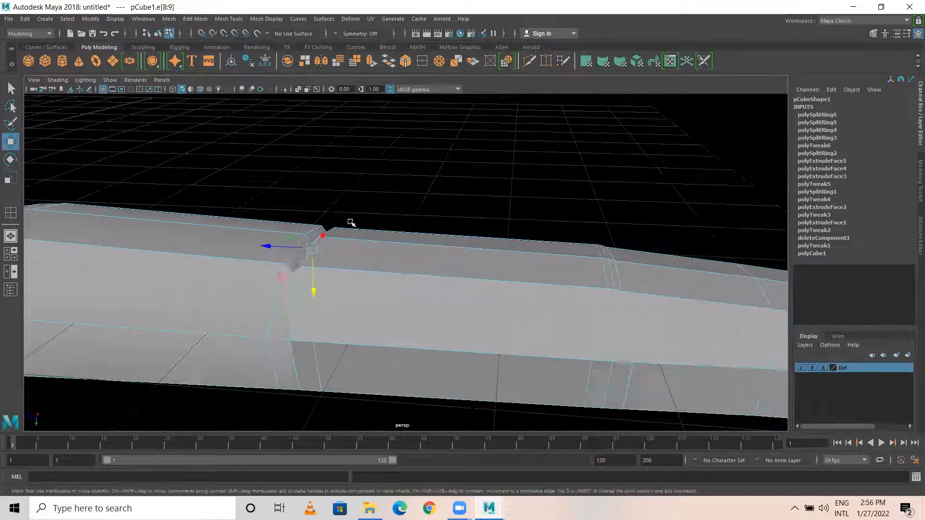
Move the centre underside edges of the joint nearest the fingertip into the finger along Y to form a crease
{"action": "left_click_drag", "start_coordinate": [351, 223], "coordinate": [225, 222], "text": "alt"}
{"action": "scroll", "coordinate": [225, 221], "scroll_direction": "up", "scroll_amount": 4}
{"action": "left_click", "coordinate": [404, 281]}
{"action": "double_click", "coordinate": [413, 285]}
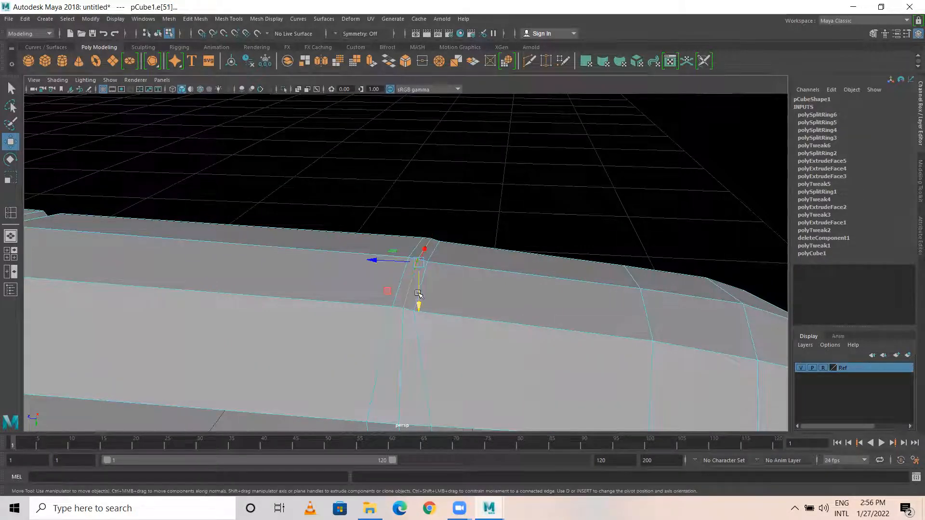
{"action": "left_click_drag", "start_coordinate": [418, 294], "coordinate": [417, 308]}
Raise the top centre vertices of the fingertip joint and the middle joint along Y to form knuckle bumps
{"action": "left_click_drag", "start_coordinate": [321, 241], "coordinate": [423, 200], "text": "alt"}
{"action": "right_click_drag", "start_coordinate": [425, 199], "coordinate": [376, 193]}
{"action": "left_click", "coordinate": [432, 199]}
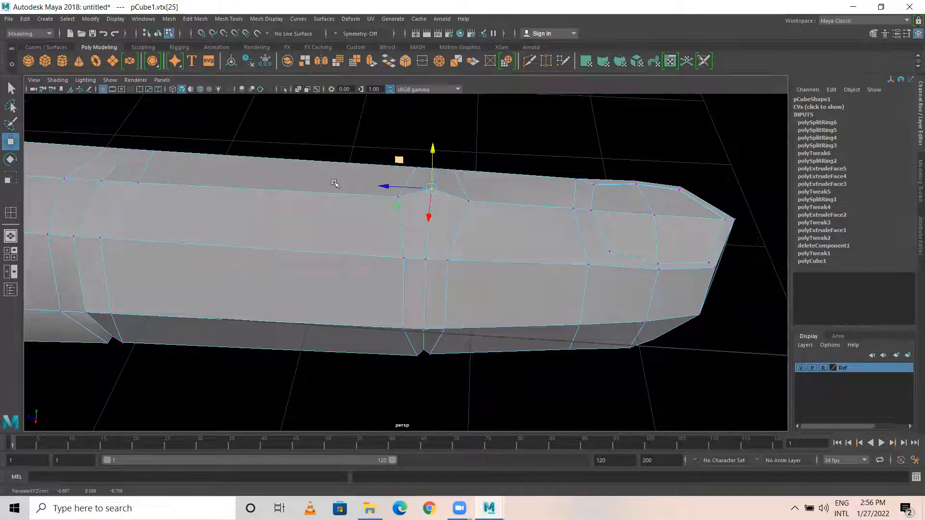
{"action": "middle_click_drag", "start_coordinate": [334, 183], "coordinate": [442, 218], "text": "alt"}
{"action": "left_click", "coordinate": [336, 217]}
{"action": "left_click_drag", "start_coordinate": [334, 179], "coordinate": [352, 244]}
Scale the vertices running along the finger's top and bottom centre lines along Y
{"action": "left_click_drag", "start_coordinate": [381, 193], "coordinate": [405, 310], "text": "alt"}
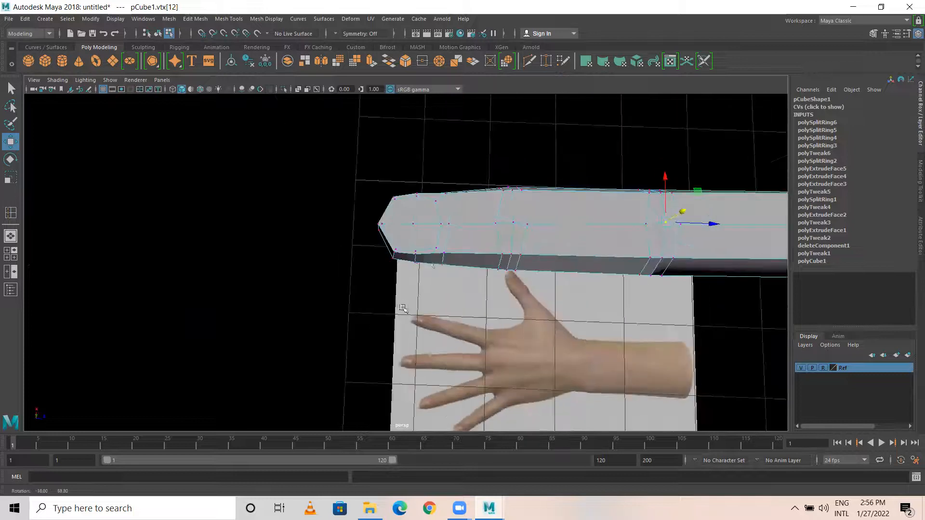
{"action": "left_click_drag", "start_coordinate": [470, 237], "coordinate": [478, 307], "text": "alt"}
{"action": "left_click_drag", "start_coordinate": [542, 289], "coordinate": [436, 252], "text": "alt"}
{"action": "left_click_drag", "start_coordinate": [419, 195], "coordinate": [470, 431]}
{"action": "key", "text": "r"}
{"action": "left_click_drag", "start_coordinate": [444, 290], "coordinate": [442, 285]}
{"action": "left_click_drag", "start_coordinate": [458, 332], "coordinate": [386, 310], "text": "alt"}
Try to scale the finger's four rows of corner vertices inward along Y and X
{"action": "key", "text": "space"}
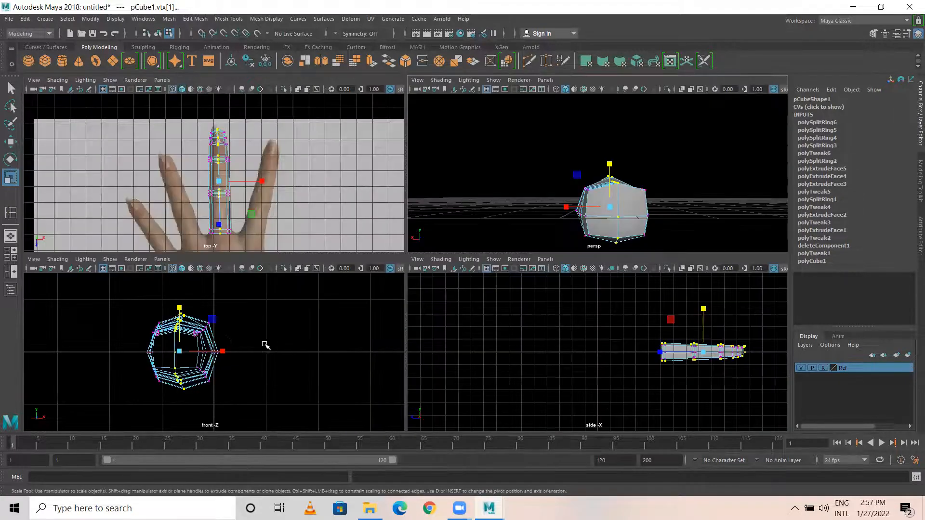
{"action": "key", "text": "space"}
{"action": "left_click_drag", "start_coordinate": [370, 230], "coordinate": [368, 232]}
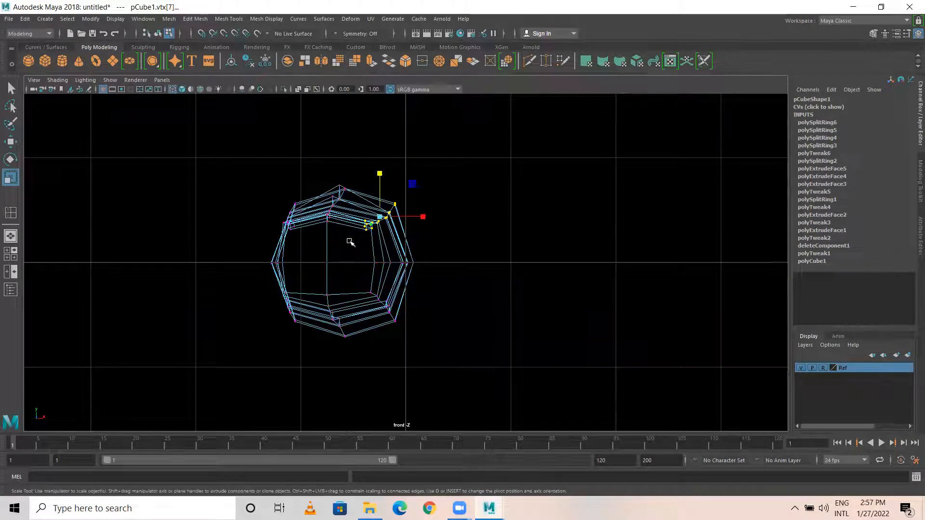
{"action": "left_click_drag", "start_coordinate": [255, 195], "coordinate": [271, 343], "text": "shift"}
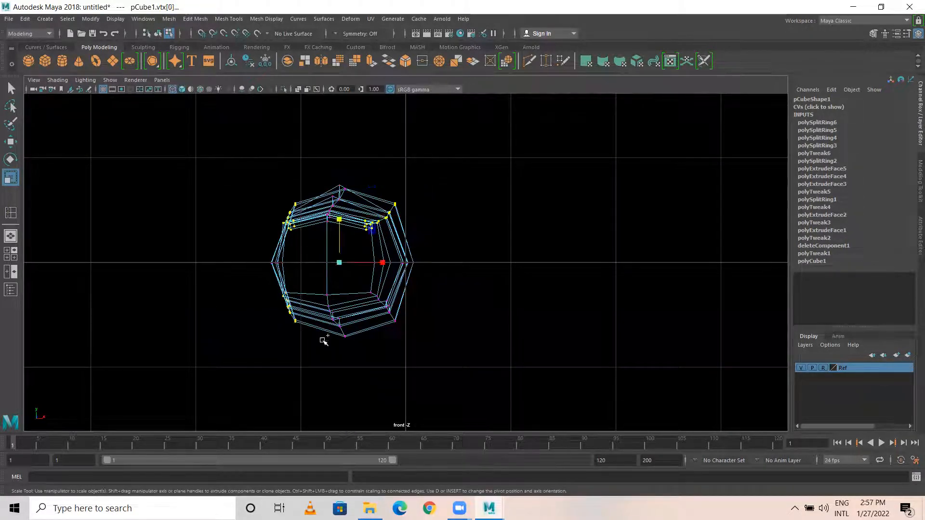
{"action": "key", "text": "space"}
{"action": "key", "text": "space"}
{"action": "left_click_drag", "start_coordinate": [442, 229], "coordinate": [401, 290], "text": "alt"}
{"action": "key", "text": "ctrl+z"}
{"action": "left_click_drag", "start_coordinate": [442, 248], "coordinate": [398, 314], "text": "alt"}
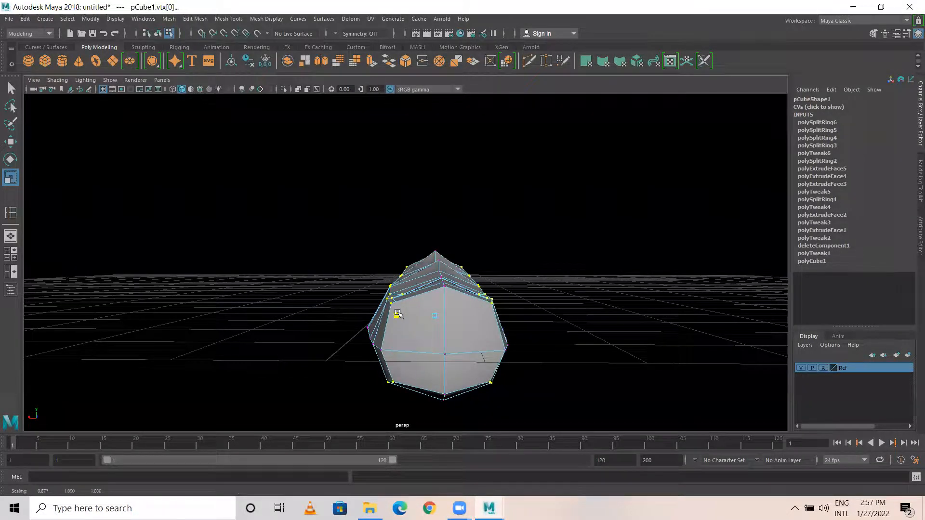
{"action": "key", "text": "ctrl+z"}
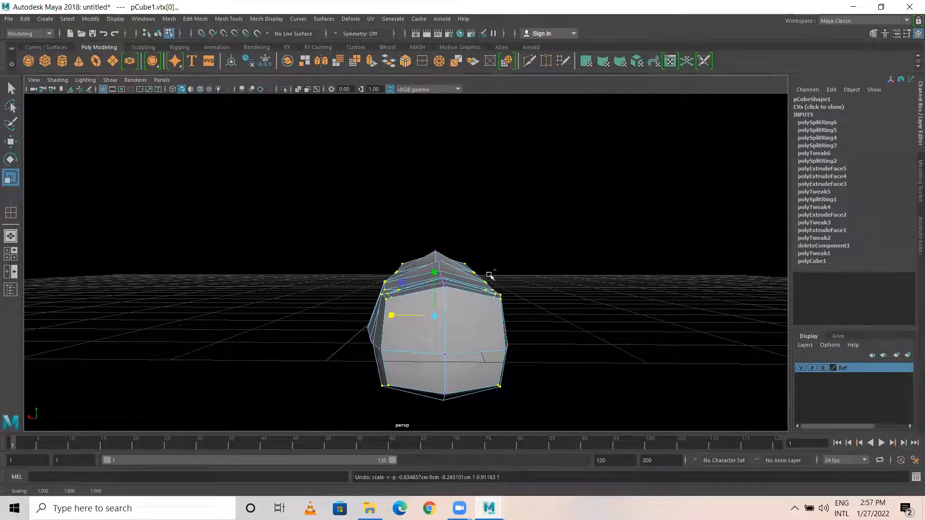
Raise the top vertices around the joint nearest the fingertip slightly along Y
{"action": "left_click", "coordinate": [504, 250]}
{"action": "left_click_drag", "start_coordinate": [504, 250], "coordinate": [354, 306], "text": "alt"}
{"action": "right_click_drag", "start_coordinate": [354, 306], "coordinate": [312, 235]}
{"action": "left_click_drag", "start_coordinate": [388, 287], "coordinate": [461, 228], "text": "alt"}
{"action": "key", "text": "w"}
{"action": "middle_click_drag", "start_coordinate": [370, 271], "coordinate": [459, 268], "text": "alt"}
{"action": "left_click_drag", "start_coordinate": [430, 206], "coordinate": [316, 308]}
{"action": "scroll", "coordinate": [355, 311], "scroll_direction": "down", "scroll_amount": 4}
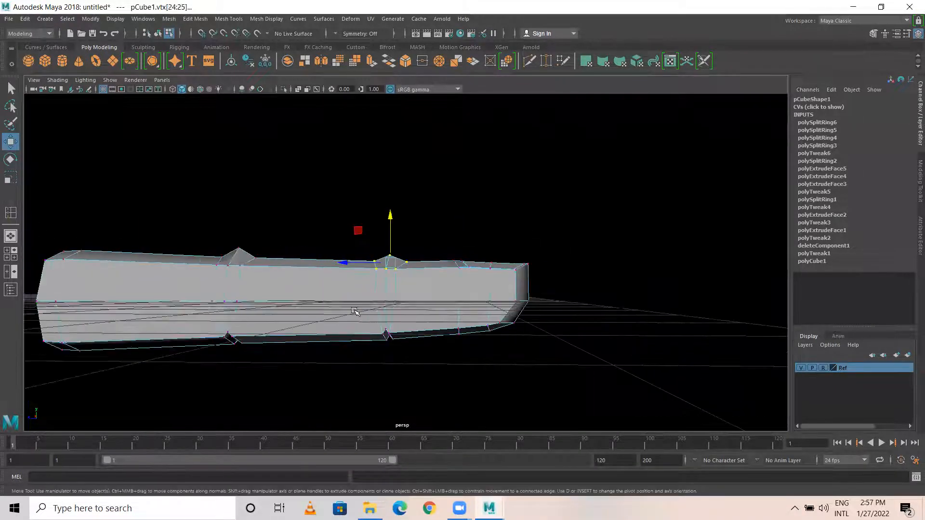
{"action": "middle_click_drag", "start_coordinate": [336, 301], "coordinate": [406, 299], "text": "alt"}
{"action": "left_click_drag", "start_coordinate": [457, 216], "coordinate": [458, 208]}
Raise the top vertices around the finger's middle joint slightly along Y
{"action": "left_click_drag", "start_coordinate": [368, 206], "coordinate": [277, 259]}
{"action": "left_click_drag", "start_coordinate": [305, 212], "coordinate": [305, 204]}
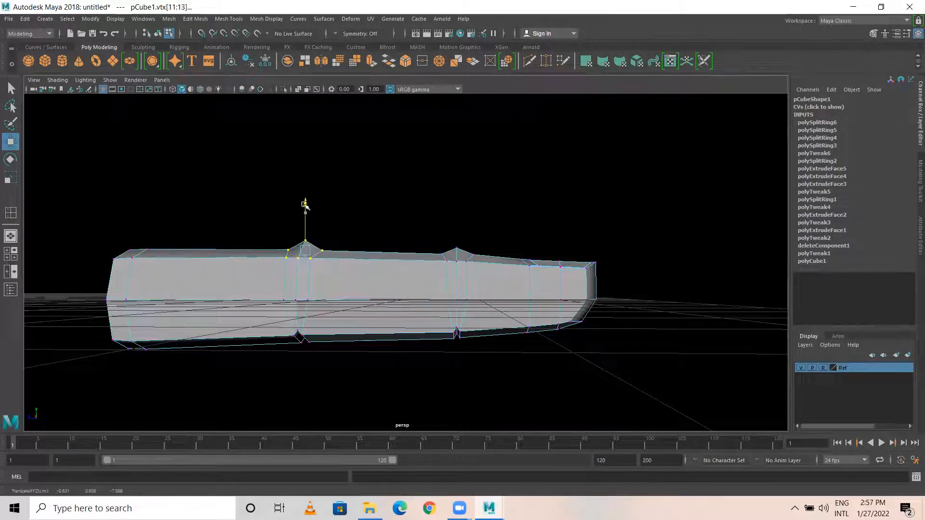
{"action": "middle_click_drag", "start_coordinate": [275, 219], "coordinate": [351, 229], "text": "alt"}
{"action": "left_click_drag", "start_coordinate": [343, 226], "coordinate": [223, 285]}
{"action": "left_click_drag", "start_coordinate": [283, 212], "coordinate": [282, 209]}
Return to object selection and delete the finger mesh's construction history
{"action": "left_click_drag", "start_coordinate": [636, 291], "coordinate": [392, 281], "text": "alt"}
{"action": "right_click_drag", "start_coordinate": [391, 281], "coordinate": [434, 222]}
{"action": "left_click", "coordinate": [405, 257]}
{"action": "left_click_drag", "start_coordinate": [406, 256], "coordinate": [347, 180], "text": "alt"}
{"action": "left_click", "coordinate": [24, 18]}
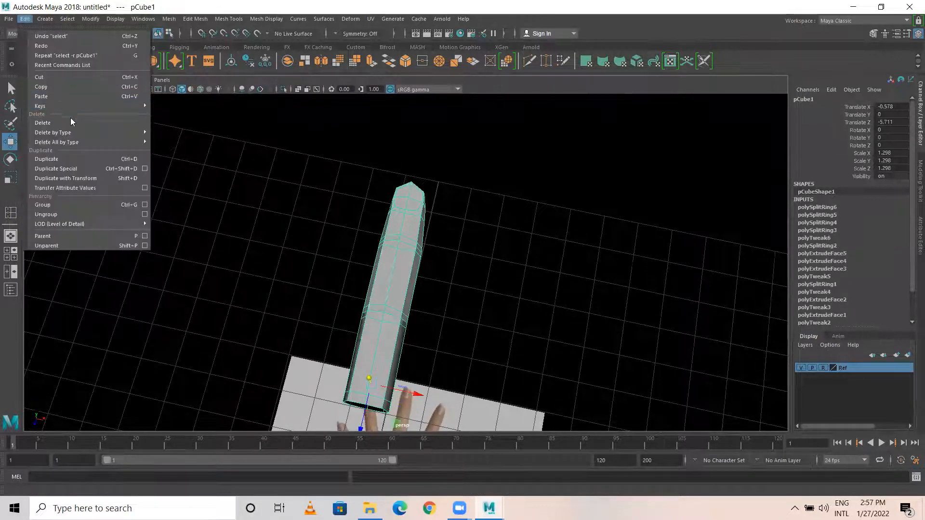
{"action": "mouse_move", "coordinate": [71, 131]}
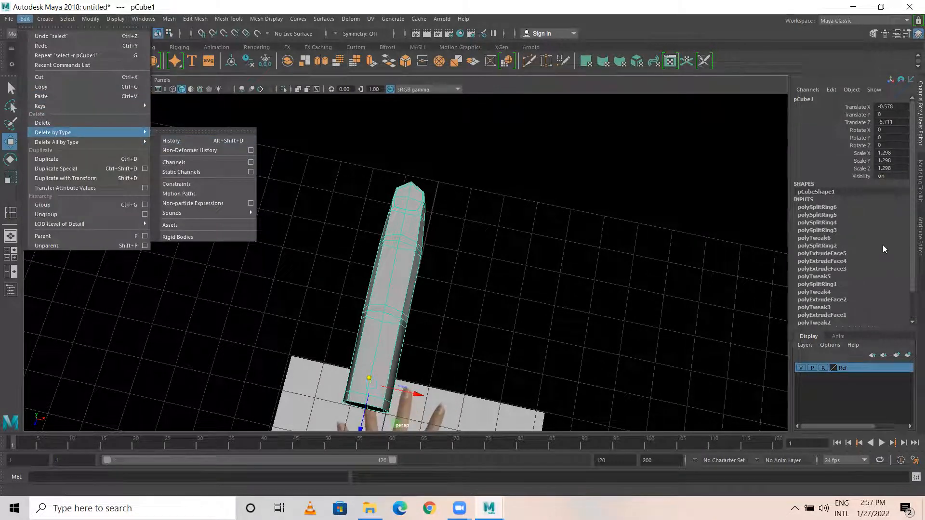
{"action": "left_click_drag", "start_coordinate": [911, 251], "coordinate": [911, 292]}
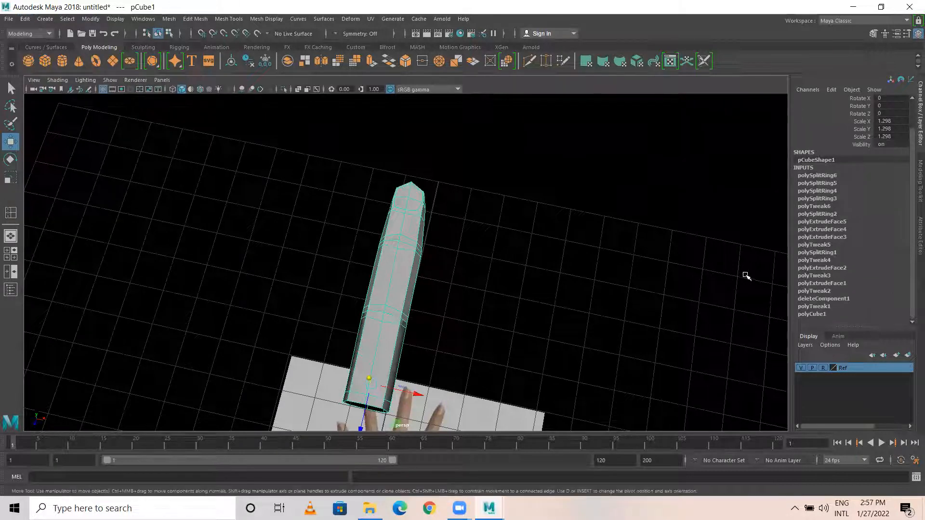
{"action": "left_click", "coordinate": [24, 19]}
{"action": "mouse_move", "coordinate": [78, 132]}
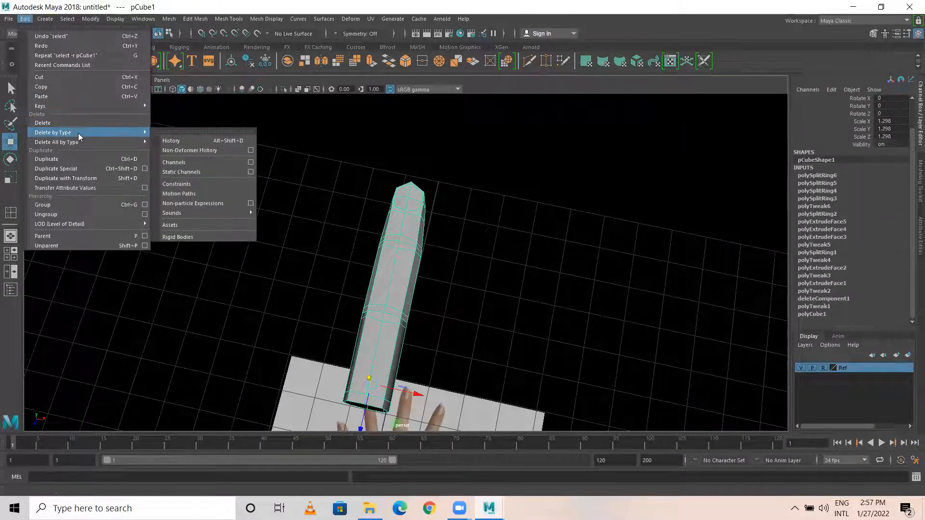
{"action": "left_click", "coordinate": [180, 143]}
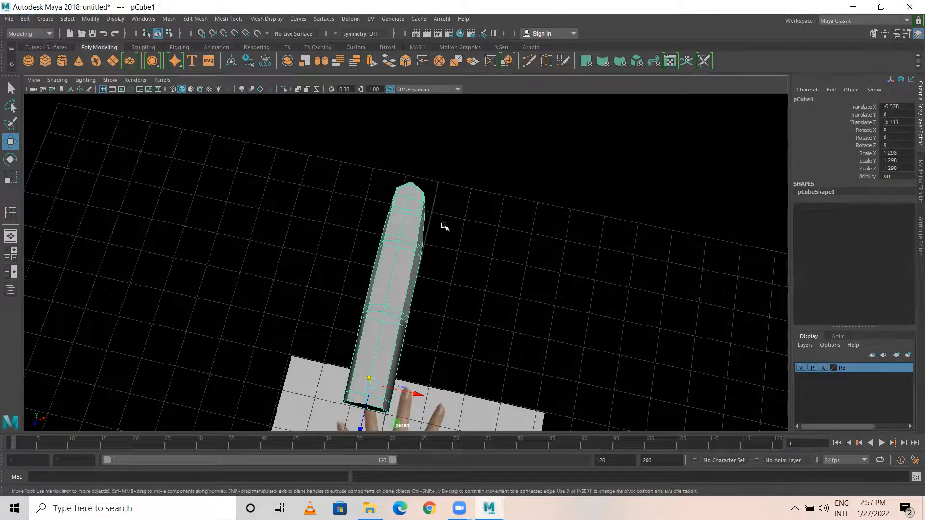
Preview the finger with smoothing, examine its shape from several angles, and return to the unsmoothed display
{"action": "left_click_drag", "start_coordinate": [543, 291], "coordinate": [342, 267], "text": "alt"}
{"action": "key", "text": "3"}
{"action": "left_click", "coordinate": [509, 196]}
{"action": "left_click_drag", "start_coordinate": [496, 294], "coordinate": [426, 258], "text": "alt"}
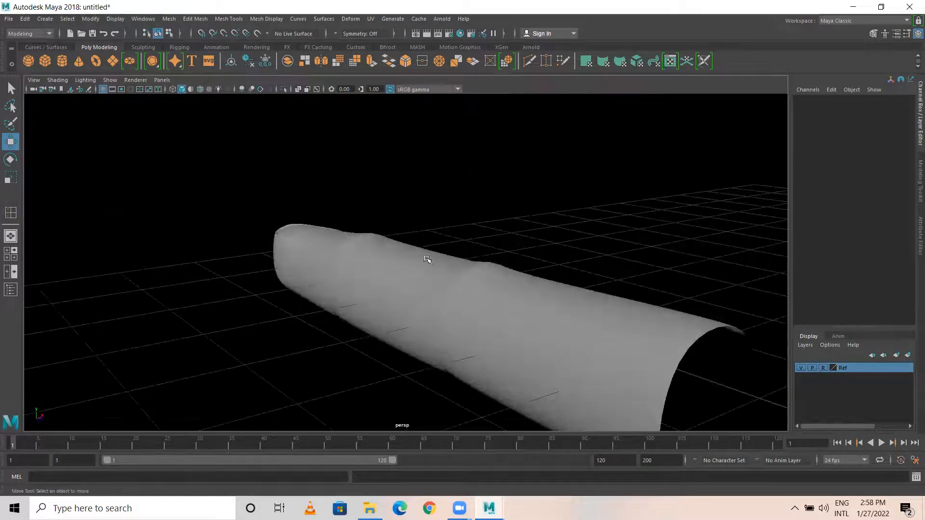
{"action": "left_click_drag", "start_coordinate": [443, 303], "coordinate": [468, 290], "text": "alt"}
{"action": "mouse_move", "coordinate": [454, 233]}
{"action": "left_mouse_down", "text": "alt"}
{"action": "mouse_move", "coordinate": [381, 222]}
{"action": "mouse_move", "coordinate": [378, 209]}
{"action": "mouse_move", "coordinate": [308, 205]}
{"action": "mouse_move", "coordinate": [270, 157]}
{"action": "mouse_move", "coordinate": [363, 209]}
{"action": "mouse_move", "coordinate": [355, 244]}
{"action": "mouse_move", "coordinate": [468, 234]}
{"action": "mouse_move", "coordinate": [428, 272]}
{"action": "mouse_move", "coordinate": [453, 305]}
{"action": "mouse_move", "coordinate": [448, 247]}
{"action": "left_mouse_up", "text": "alt"}
{"action": "left_click", "coordinate": [443, 247]}
{"action": "key", "text": "1"}
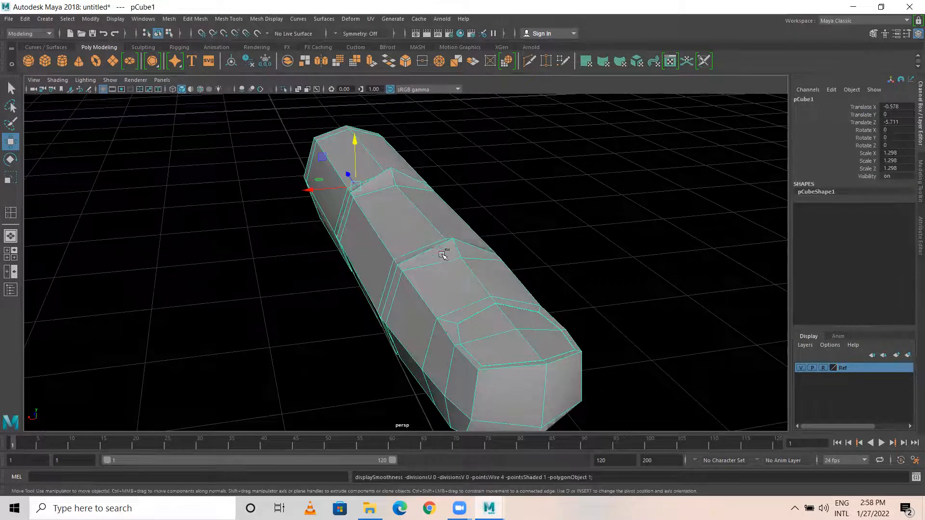
Save the scene as 01 in Maya Binary format in the Hand project's sourceimages folder
{"action": "key", "text": "q"}
{"action": "key", "text": "ctrl+s"}
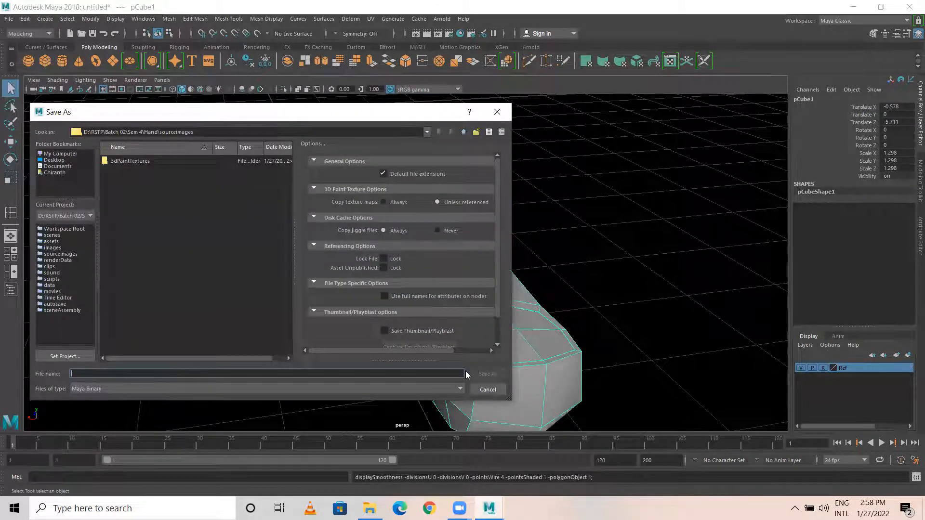
{"action": "type", "text": "014"}
{"action": "key", "text": "Return"}
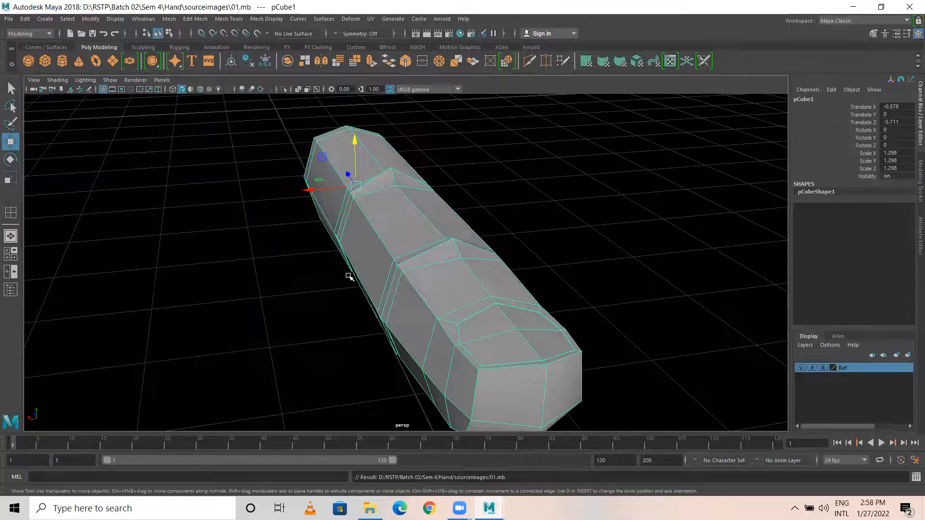
Duplicate the finger in the top view and move the copy along X to about 1.525, towards the index finger
{"action": "key", "text": "space"}
{"action": "key", "text": "space"}
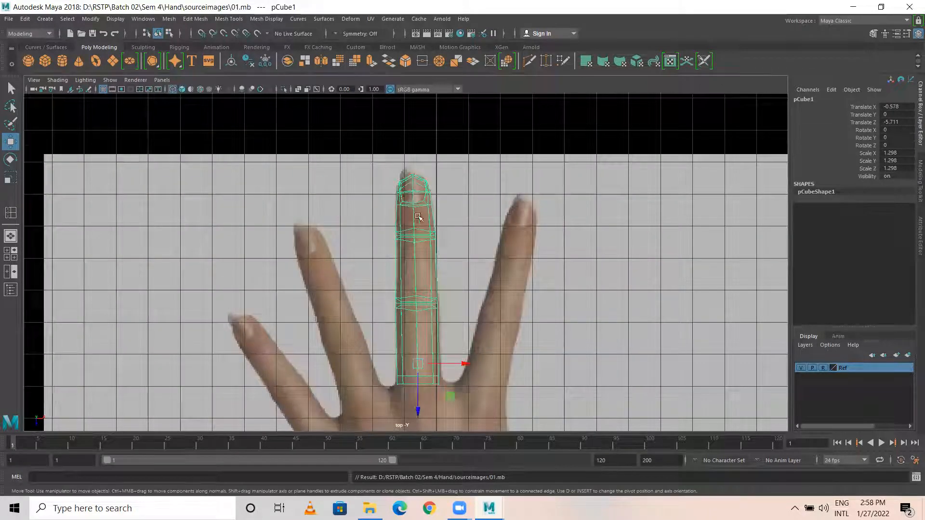
{"action": "middle_click_drag", "start_coordinate": [465, 253], "coordinate": [431, 231], "text": "alt"}
{"action": "right_click_drag", "start_coordinate": [467, 266], "coordinate": [506, 277], "text": "alt"}
{"action": "middle_click_drag", "start_coordinate": [464, 258], "coordinate": [444, 245], "text": "alt"}
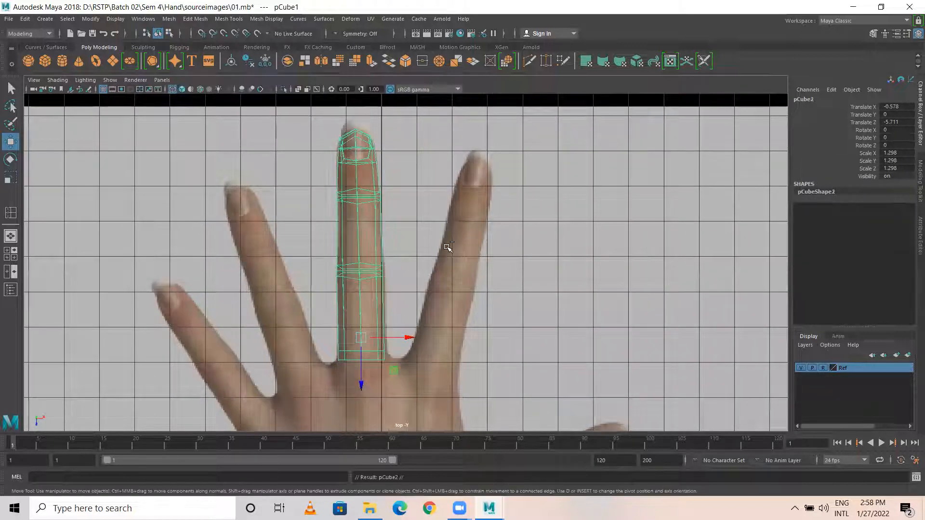
{"action": "left_click_drag", "start_coordinate": [420, 340], "coordinate": [492, 341], "text": "shift"}
{"action": "mouse_move", "coordinate": [492, 341]}
{"action": "right_mouse_down", "text": "alt"}
{"action": "mouse_move", "coordinate": [549, 337]}
{"action": "mouse_move", "coordinate": [490, 306]}
{"action": "right_mouse_up", "text": "alt"}
Fit the copy over the index finger with Rotate Y about -14.9, Translate X 1.541, Translate Z -5.513 and uniform scale about 1.23
{"action": "key", "text": "e"}
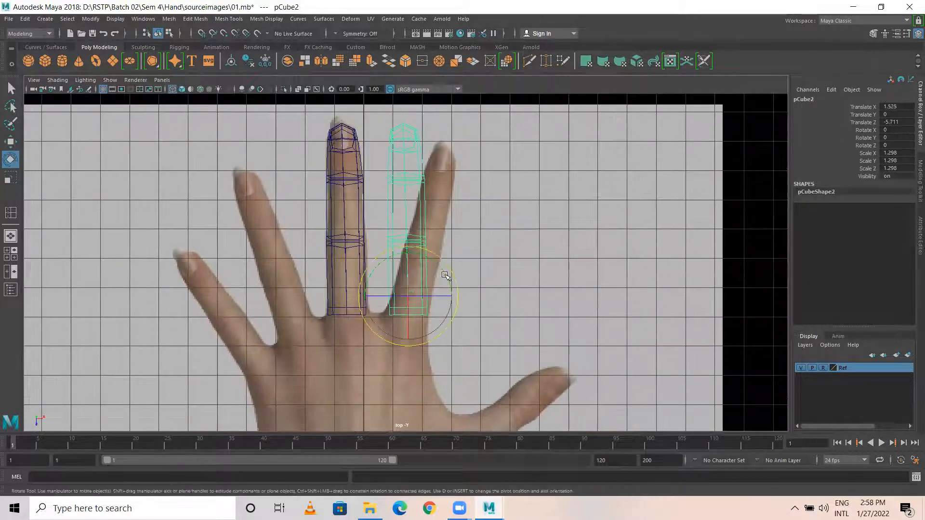
{"action": "left_click_drag", "start_coordinate": [446, 275], "coordinate": [409, 302]}
{"action": "key", "text": "w"}
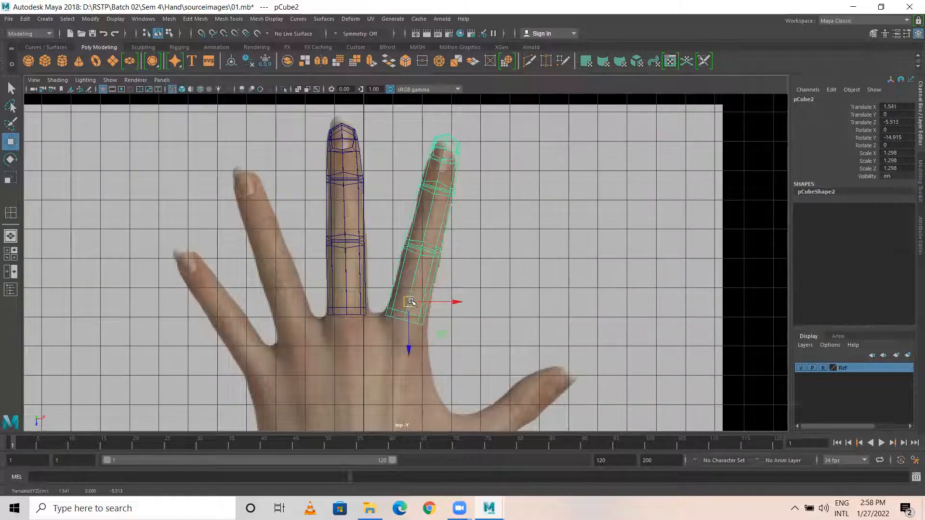
{"action": "key", "text": "r"}
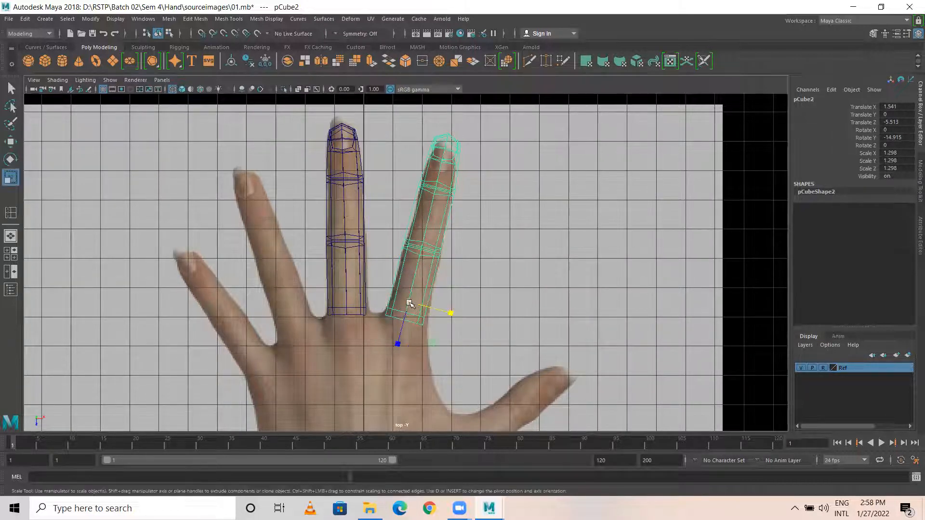
{"action": "left_click_drag", "start_coordinate": [409, 304], "coordinate": [402, 304]}
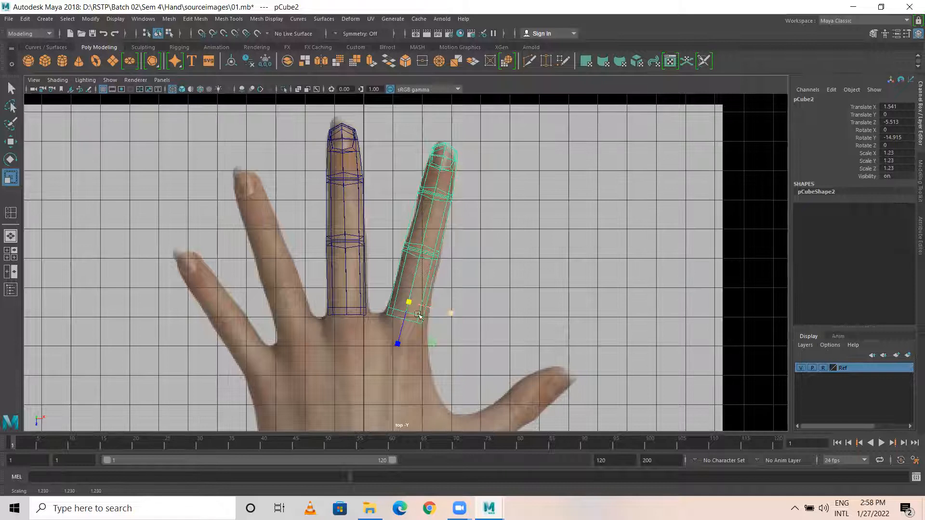
Move and scale the index finger copy's base vertices to match the base of the finger in the reference
{"action": "right_click_drag", "start_coordinate": [380, 243], "coordinate": [327, 222]}
{"action": "key", "text": "w"}
{"action": "left_click_drag", "start_coordinate": [380, 290], "coordinate": [423, 330]}
{"action": "left_click_drag", "start_coordinate": [404, 365], "coordinate": [404, 363]}
{"action": "key", "text": "r"}
{"action": "left_click_drag", "start_coordinate": [404, 315], "coordinate": [444, 312]}
Move the vertex loops of the index finger's middle joint and fingertip joint slightly to match the reference
{"action": "key", "text": "w"}
{"action": "left_click_drag", "start_coordinate": [389, 219], "coordinate": [466, 277]}
{"action": "left_click_drag", "start_coordinate": [421, 252], "coordinate": [420, 248]}
{"action": "scroll", "coordinate": [605, 250], "scroll_direction": "up", "scroll_amount": 6}
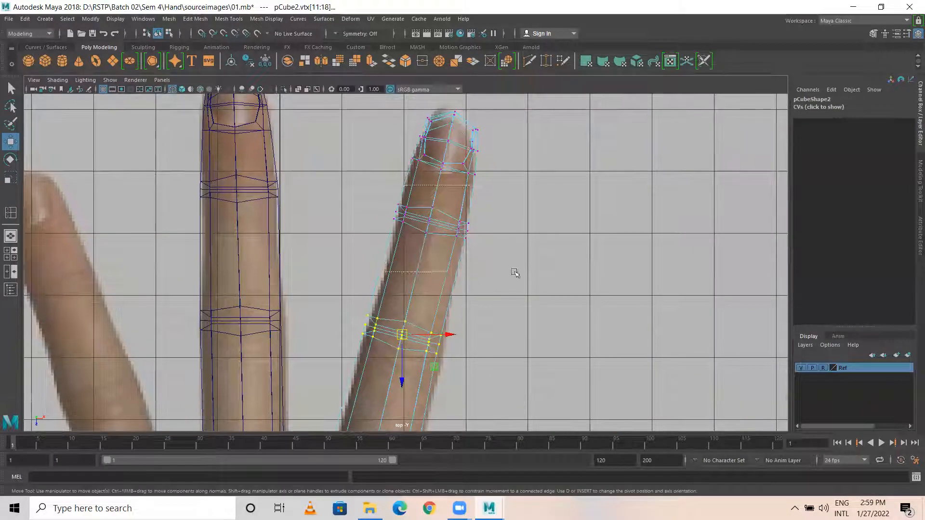
{"action": "left_click_drag", "start_coordinate": [515, 273], "coordinate": [514, 273]}
{"action": "left_click_drag", "start_coordinate": [424, 221], "coordinate": [425, 219]}
Shift all the index fingertip's vertices slightly along X over the reference
{"action": "right_click_drag", "start_coordinate": [439, 163], "coordinate": [516, 164], "text": "alt"}
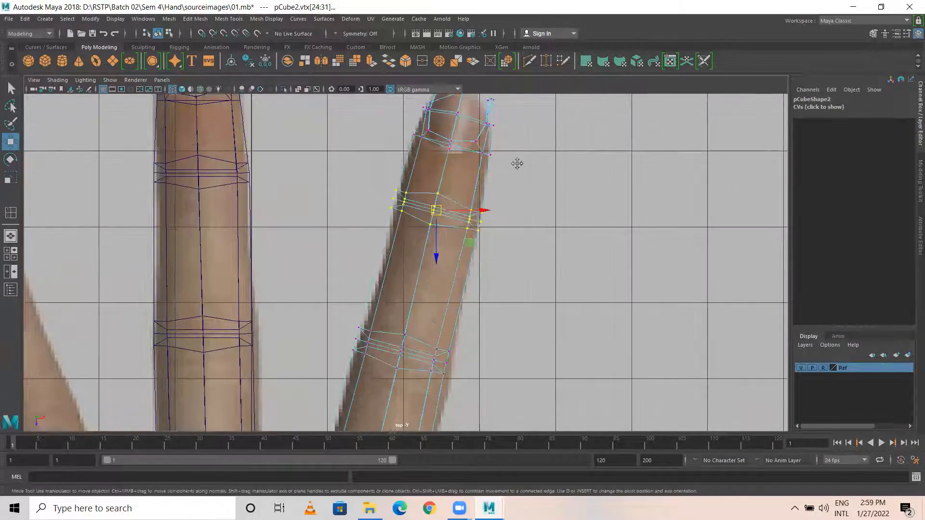
{"action": "middle_click_drag", "start_coordinate": [516, 164], "coordinate": [517, 226], "text": "alt"}
{"action": "middle_click_drag", "start_coordinate": [490, 151], "coordinate": [493, 162], "text": "alt"}
{"action": "left_click_drag", "start_coordinate": [518, 246], "coordinate": [517, 246]}
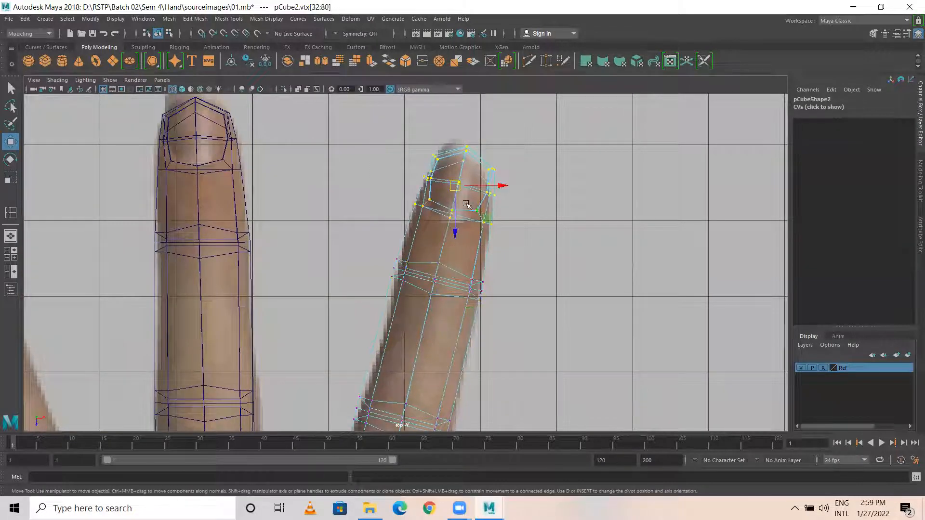
{"action": "left_click_drag", "start_coordinate": [455, 187], "coordinate": [503, 183]}
{"action": "key", "text": "ctrl+z"}
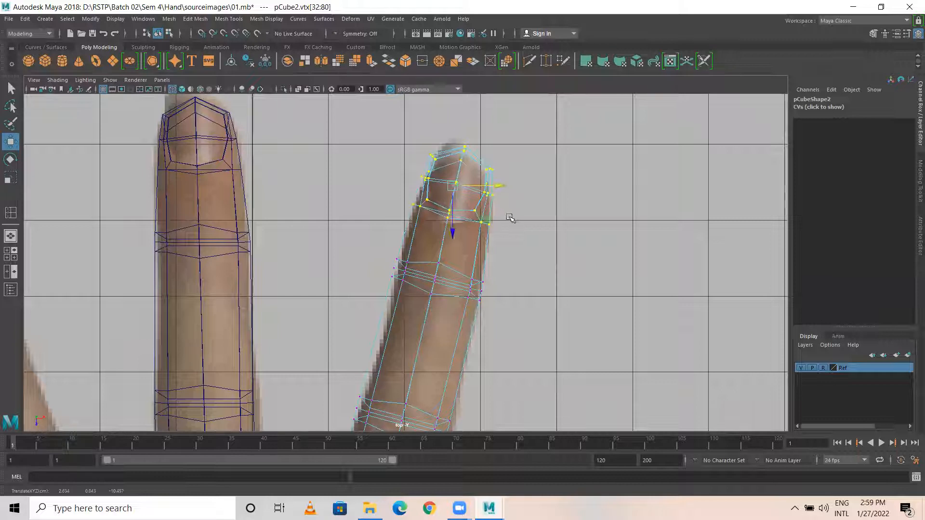
Rotate the index fingertip's vertices slightly in the top view and move them along X to follow the reference
{"action": "key", "text": "e"}
{"action": "left_click_drag", "start_coordinate": [490, 165], "coordinate": [489, 163]}
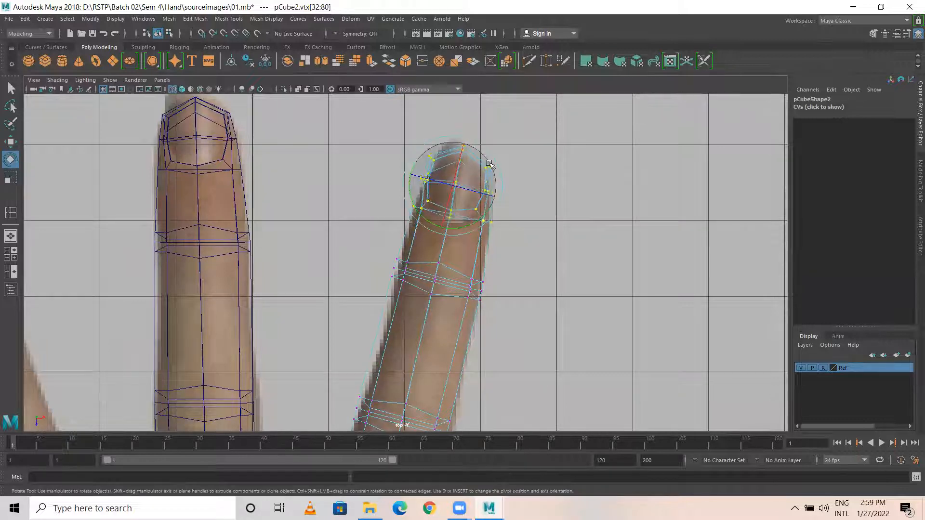
{"action": "key", "text": "ctrl+z"}
{"action": "left_click_drag", "start_coordinate": [424, 216], "coordinate": [423, 218]}
{"action": "key", "text": "w"}
{"action": "left_click_drag", "start_coordinate": [508, 178], "coordinate": [500, 181]}
Select the index finger as a whole object in the perspective view and lower it to about -0.151 in Y
{"action": "key", "text": "space"}
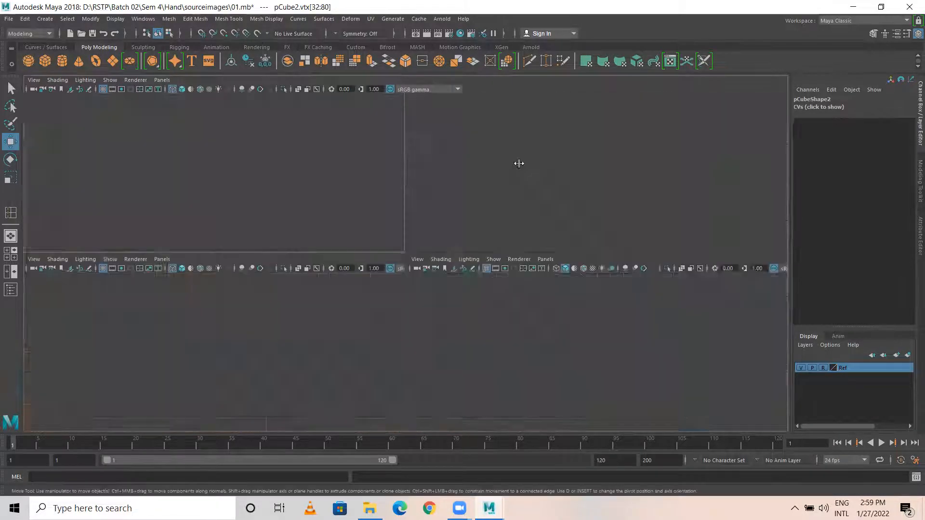
{"action": "key", "text": "space"}
{"action": "middle_click_drag", "start_coordinate": [307, 270], "coordinate": [332, 230], "text": "alt"}
{"action": "right_click_drag", "start_coordinate": [319, 197], "coordinate": [322, 176]}
{"action": "left_click_drag", "start_coordinate": [351, 268], "coordinate": [337, 248], "text": "alt"}
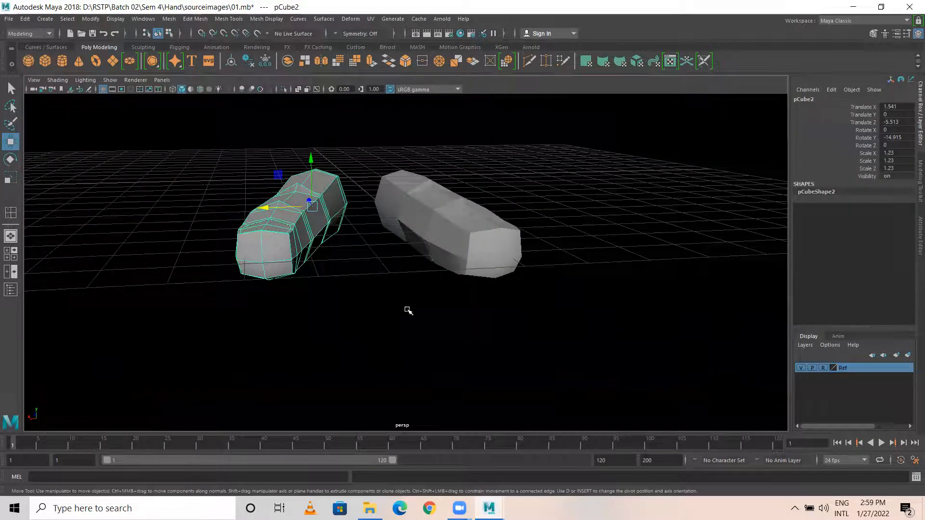
{"action": "left_click_drag", "start_coordinate": [406, 310], "coordinate": [340, 303], "text": "alt"}
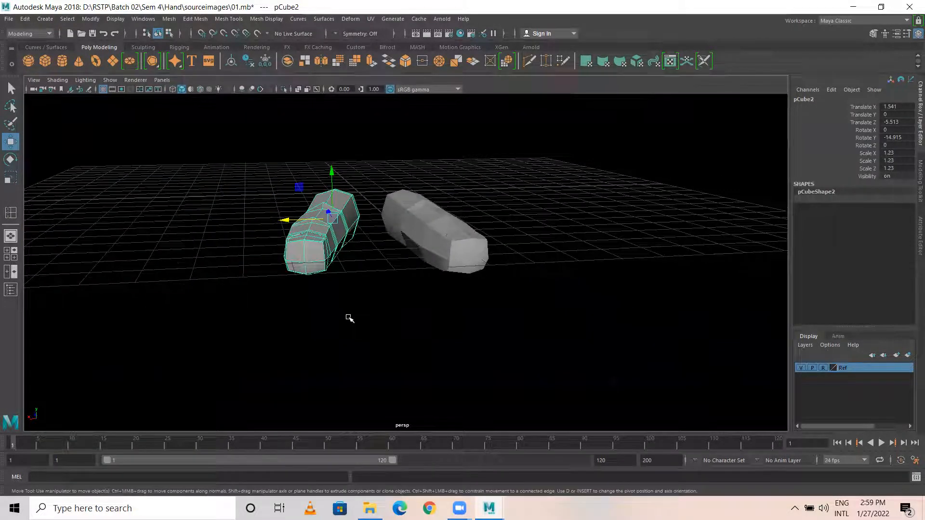
{"action": "left_click_drag", "start_coordinate": [352, 268], "coordinate": [339, 196], "text": "alt"}
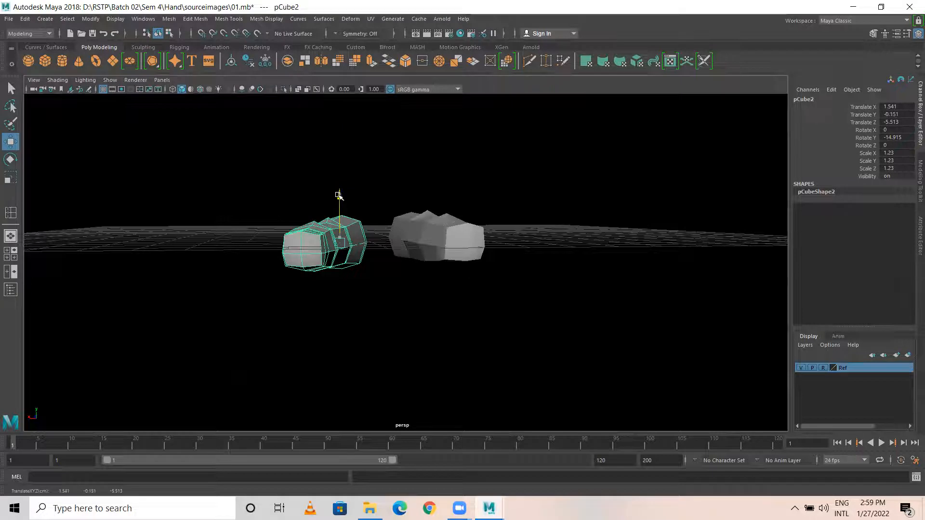
Duplicate the middle finger and move the copy along X to about -2.767, toward the ring finger in the top view
{"action": "left_click_drag", "start_coordinate": [414, 245], "coordinate": [428, 207], "text": "alt"}
{"action": "left_click", "coordinate": [428, 211]}
{"action": "key", "text": "space"}
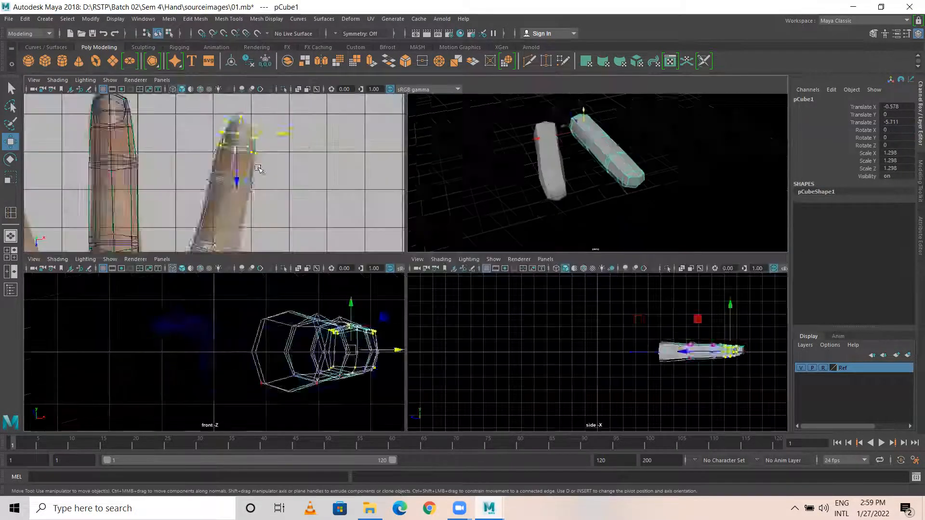
{"action": "key", "text": "space"}
{"action": "middle_click_drag", "start_coordinate": [300, 282], "coordinate": [374, 177], "text": "alt"}
{"action": "key", "text": "ctrl+d"}
{"action": "left_click_drag", "start_coordinate": [447, 290], "coordinate": [382, 289]}
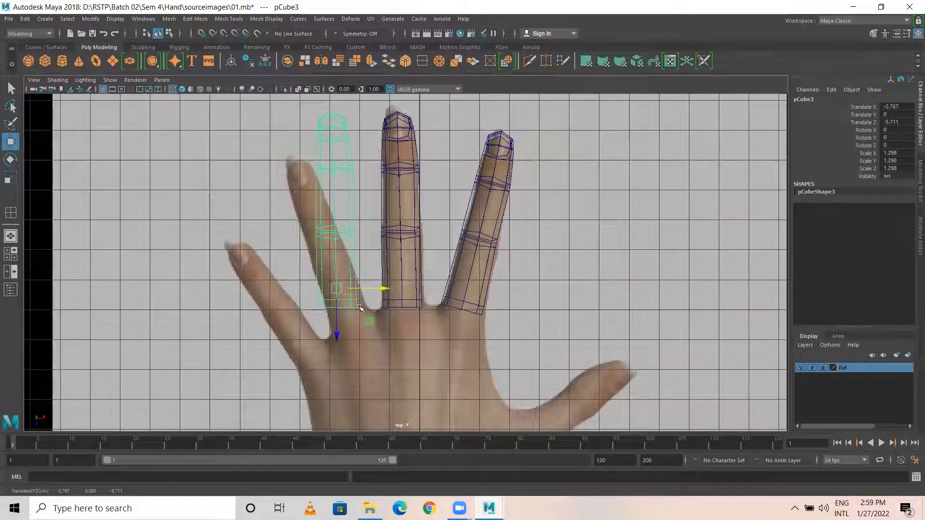
Rotate the ring finger copy to about 16.162 in Y, scale it to 1.166 and place it at about X -2.534, Z -5.027
{"action": "scroll", "coordinate": [400, 289], "scroll_direction": "up", "scroll_amount": 3}
{"action": "middle_click_drag", "start_coordinate": [398, 234], "coordinate": [448, 251], "text": "alt"}
{"action": "key", "text": "e"}
{"action": "left_click_drag", "start_coordinate": [421, 236], "coordinate": [381, 299]}
{"action": "key", "text": "w"}
{"action": "key", "text": "r"}
{"action": "key", "text": "w"}
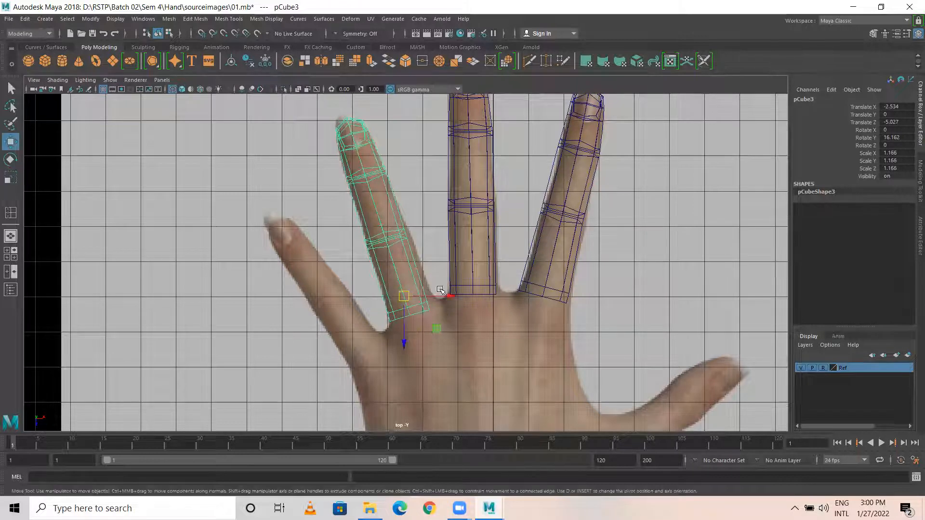
Refine the ring finger's rotation to about 17.751 in Y and its X position to about -2.479
{"action": "left_click_drag", "start_coordinate": [448, 298], "coordinate": [444, 298]}
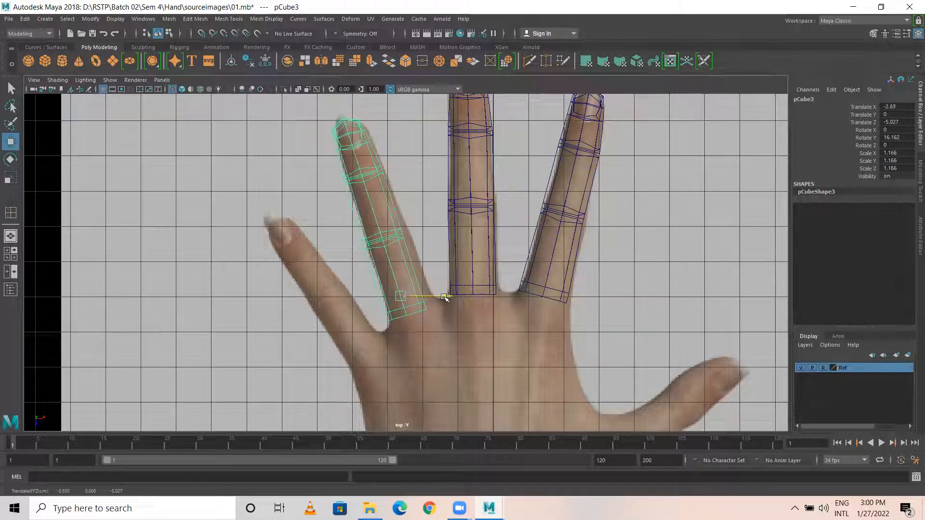
{"action": "key", "text": "e"}
{"action": "left_click_drag", "start_coordinate": [427, 264], "coordinate": [427, 260]}
{"action": "key", "text": "w"}
{"action": "left_click_drag", "start_coordinate": [429, 296], "coordinate": [435, 291]}
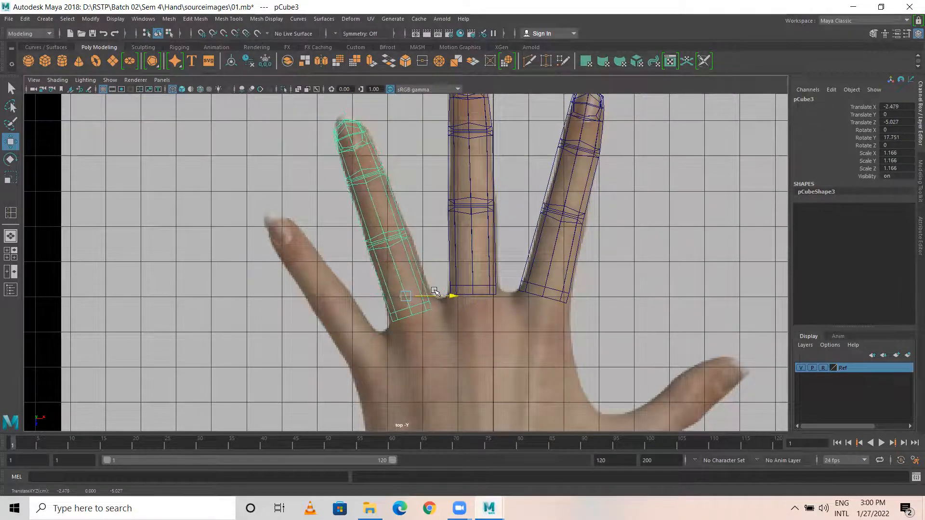
In vertex mode, rotate and shift the ring finger's base vertices slightly to match the reference
{"action": "right_click_drag", "start_coordinate": [401, 233], "coordinate": [350, 225]}
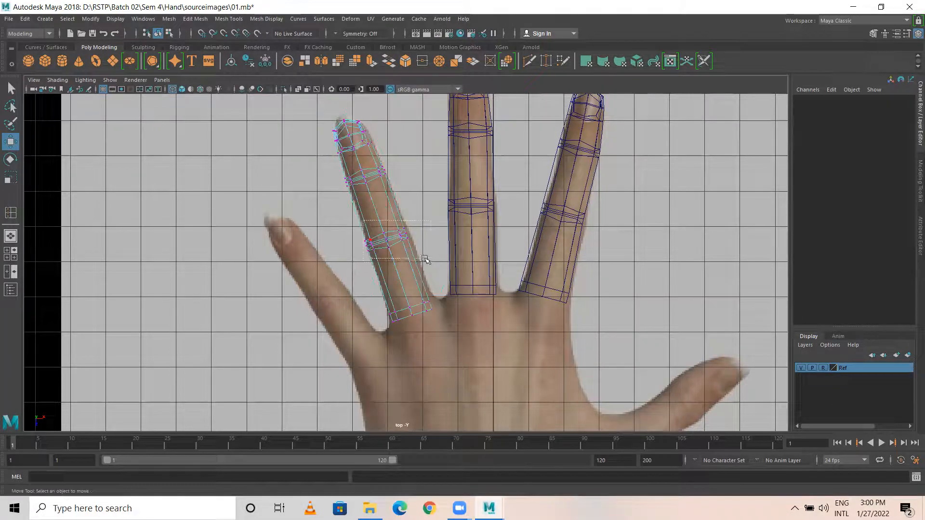
{"action": "left_click_drag", "start_coordinate": [363, 223], "coordinate": [412, 251]}
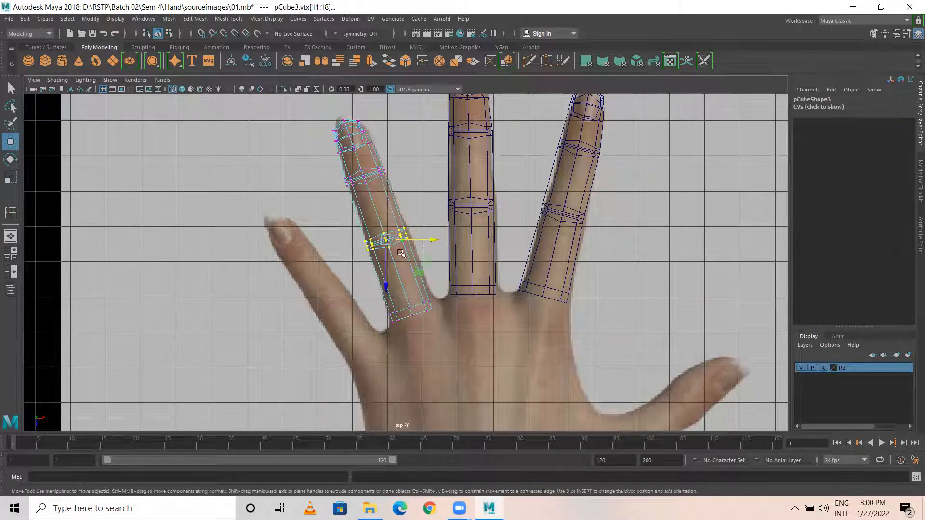
{"action": "key", "text": "r"}
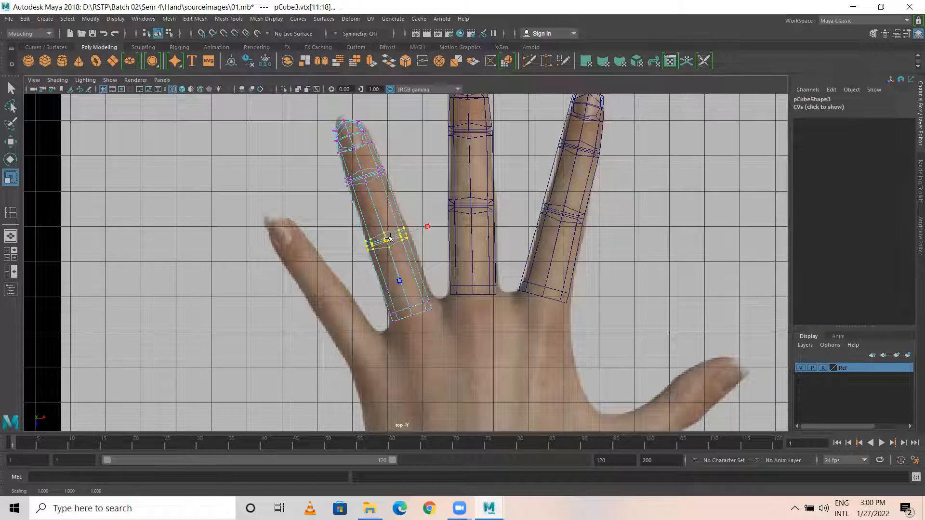
{"action": "left_click_drag", "start_coordinate": [380, 295], "coordinate": [416, 310]}
{"action": "key", "text": "w"}
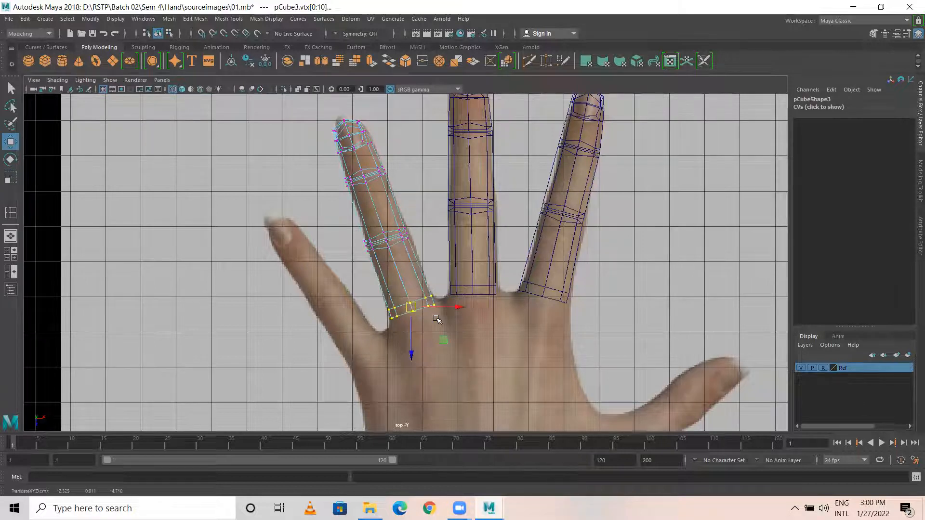
{"action": "key", "text": "e"}
{"action": "left_click_drag", "start_coordinate": [444, 278], "coordinate": [442, 276]}
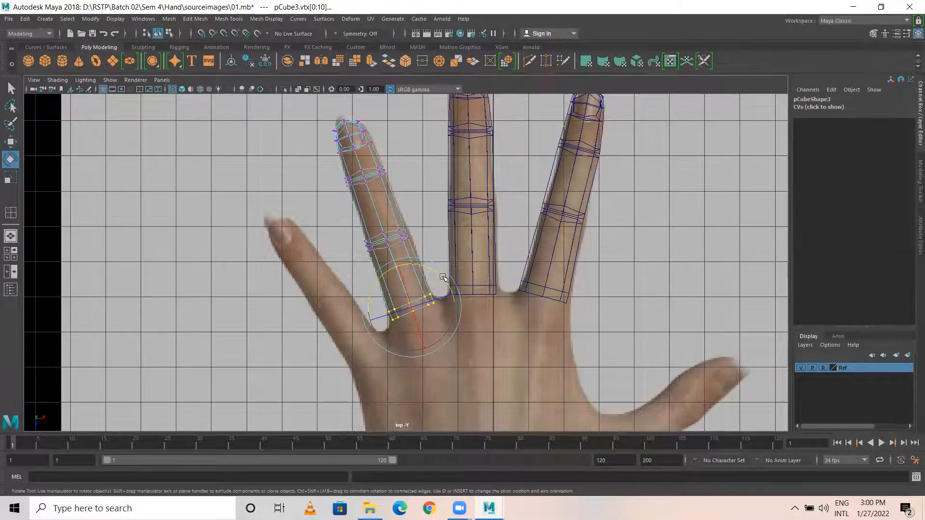
{"action": "key", "text": "w"}
{"action": "left_click_drag", "start_coordinate": [412, 306], "coordinate": [412, 306]}
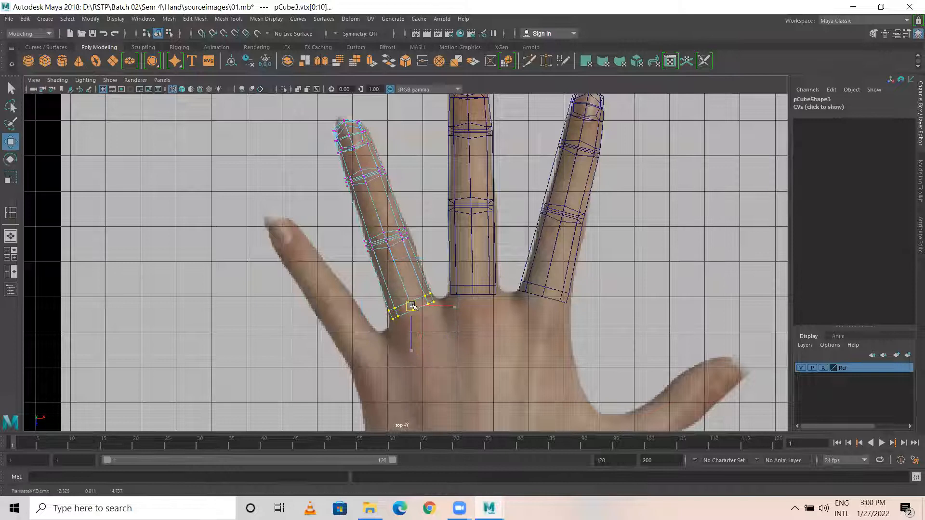
Nudge the vertex loops of the ring finger's lower joint slightly along X over the reference
{"action": "key", "text": "e"}
{"action": "left_click_drag", "start_coordinate": [359, 248], "coordinate": [422, 212]}
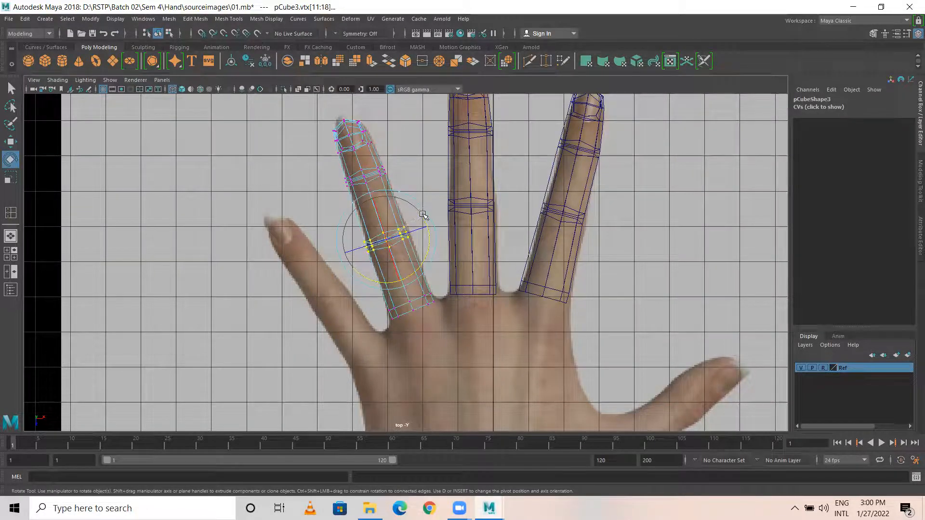
{"action": "key", "text": "r"}
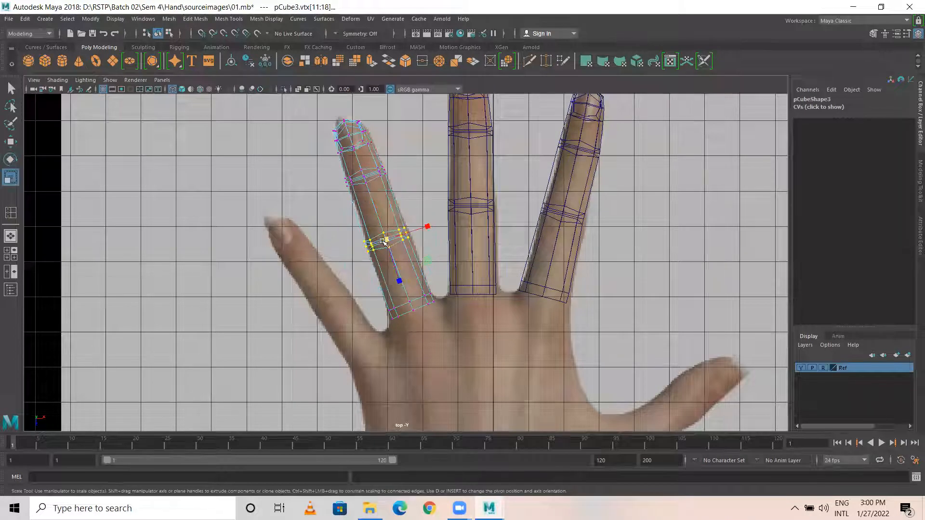
{"action": "key", "text": "w"}
{"action": "left_click_drag", "start_coordinate": [410, 242], "coordinate": [416, 240]}
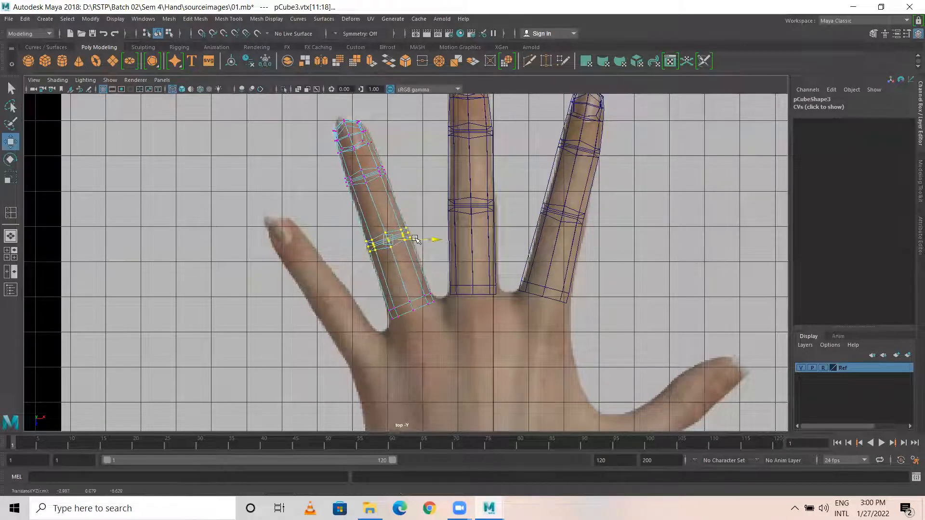
Return the ring finger to object mode and lower it to about -0.233 in Y in the perspective view
{"action": "left_click", "coordinate": [417, 162]}
{"action": "right_click_drag", "start_coordinate": [355, 129], "coordinate": [401, 99]}
{"action": "key", "text": "space"}
{"action": "key", "text": "space"}
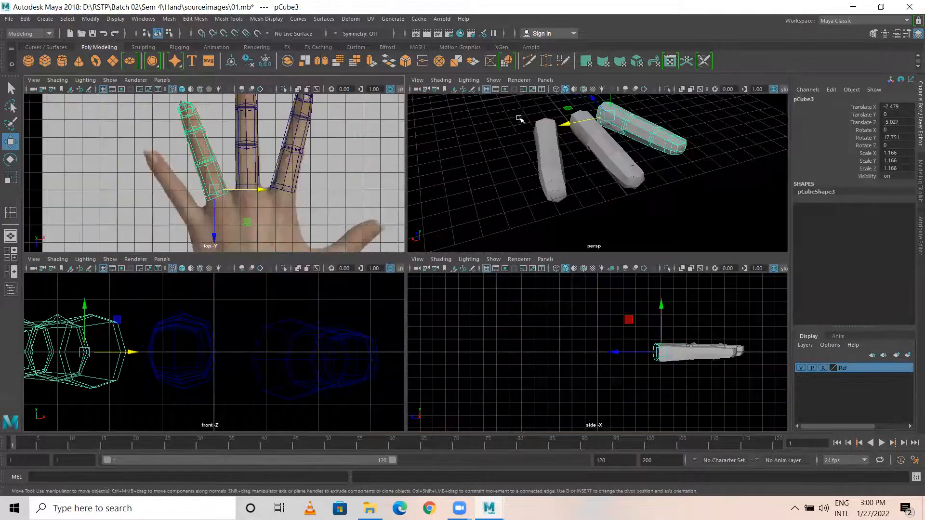
{"action": "middle_click_drag", "start_coordinate": [501, 184], "coordinate": [447, 192], "text": "alt"}
{"action": "mouse_move", "coordinate": [447, 192]}
{"action": "left_mouse_down", "text": "alt"}
{"action": "mouse_move", "coordinate": [437, 168]}
{"action": "mouse_move", "coordinate": [436, 180]}
{"action": "left_mouse_up", "text": "alt"}
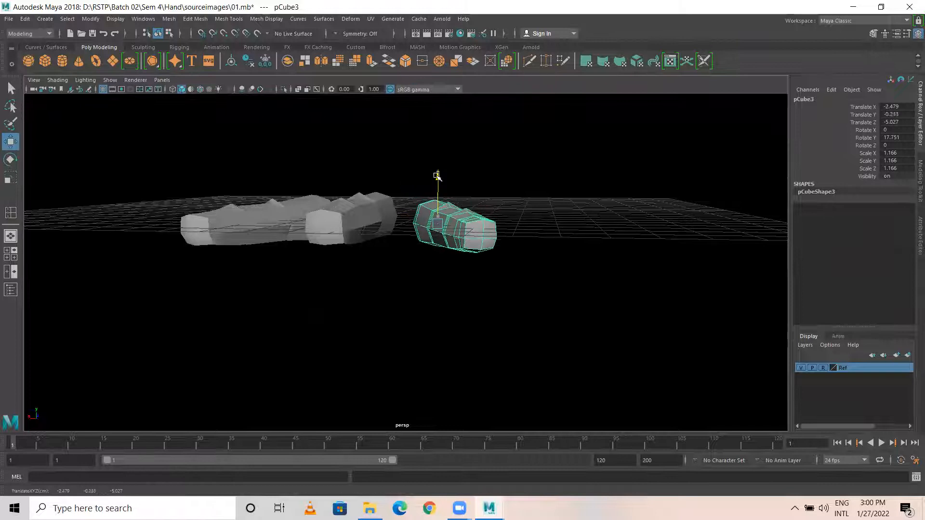
Examine the relative heights of the three fingers in the perspective view and the shaded front view
{"action": "left_click_drag", "start_coordinate": [363, 226], "coordinate": [376, 176], "text": "alt"}
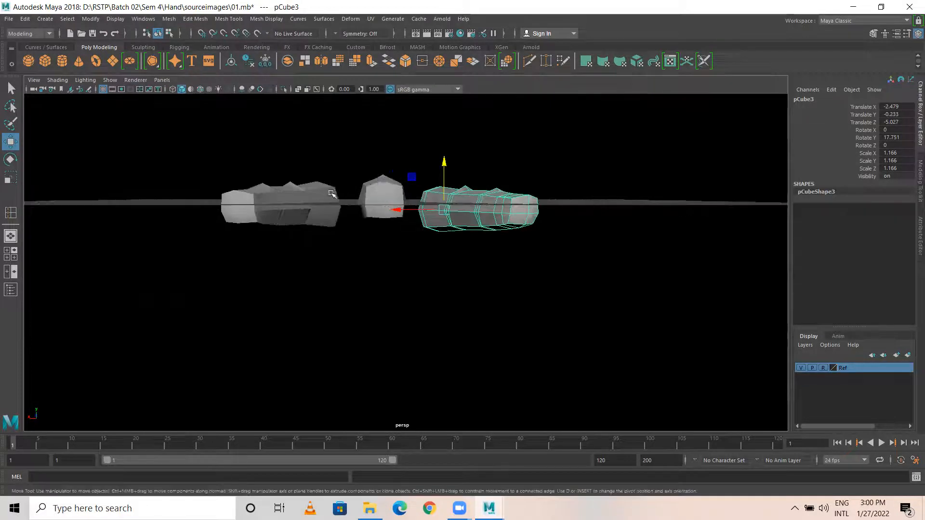
{"action": "key", "text": "space"}
{"action": "key", "text": "space"}
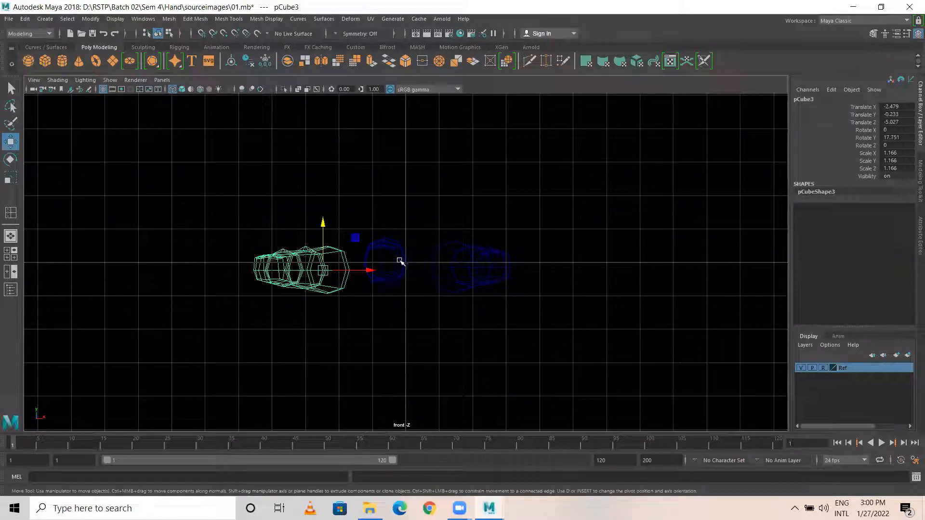
{"action": "key", "text": "5"}
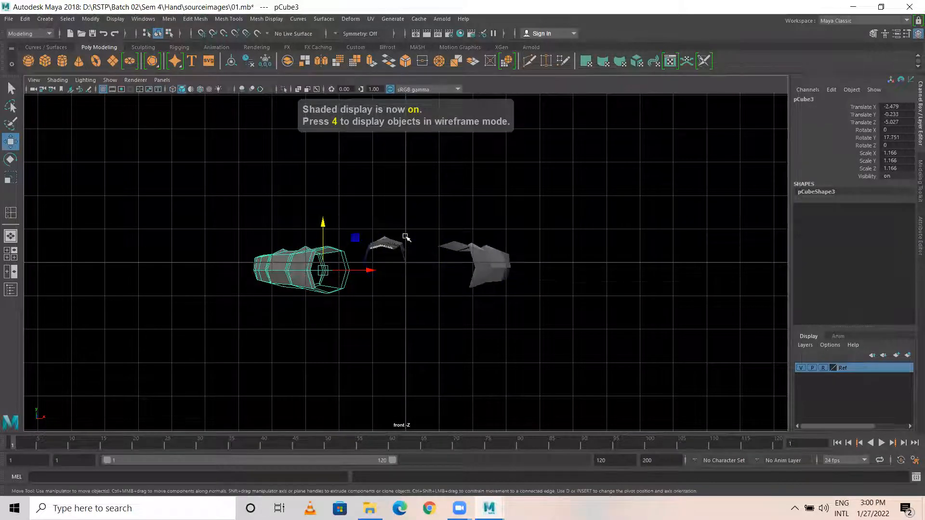
{"action": "key", "text": "4"}
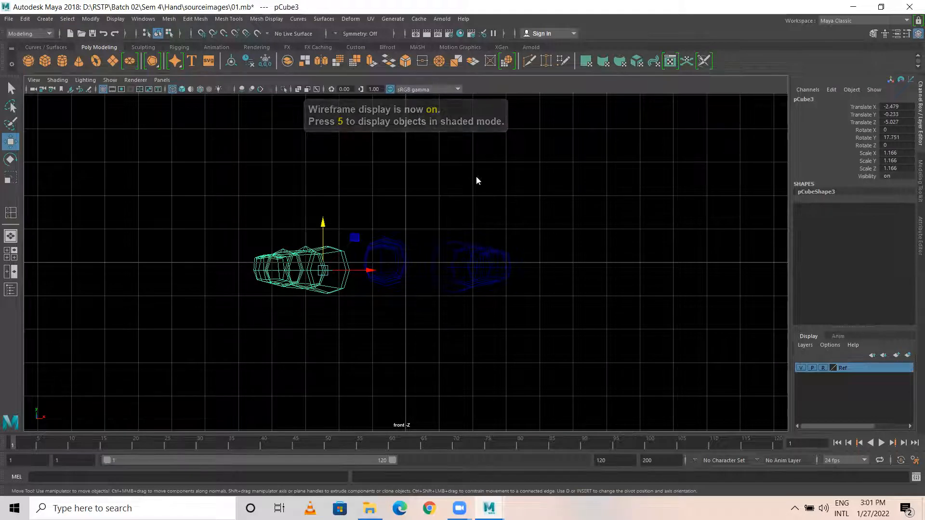
{"action": "key", "text": "space"}
{"action": "key", "text": "space"}
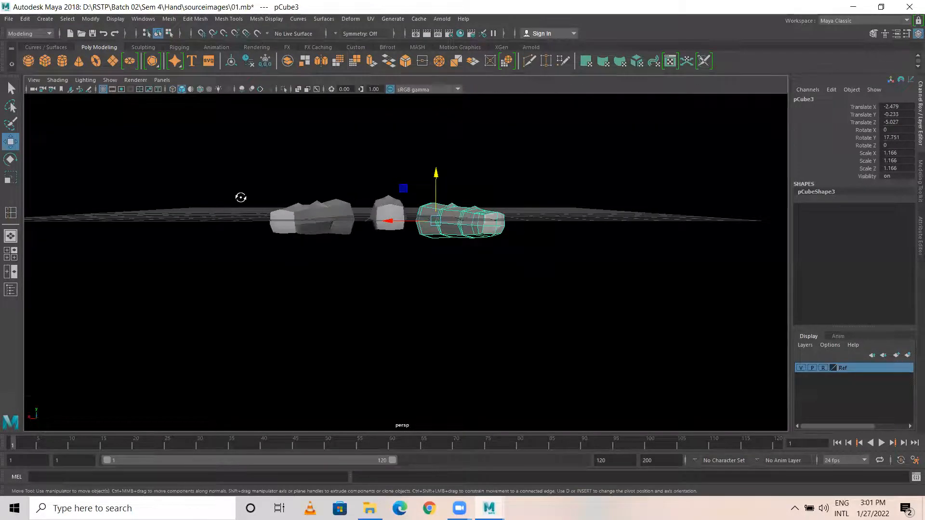
Duplicate the middle finger in the top view and move the copy along X toward the little finger
{"action": "key", "text": "space"}
{"action": "key", "text": "space"}
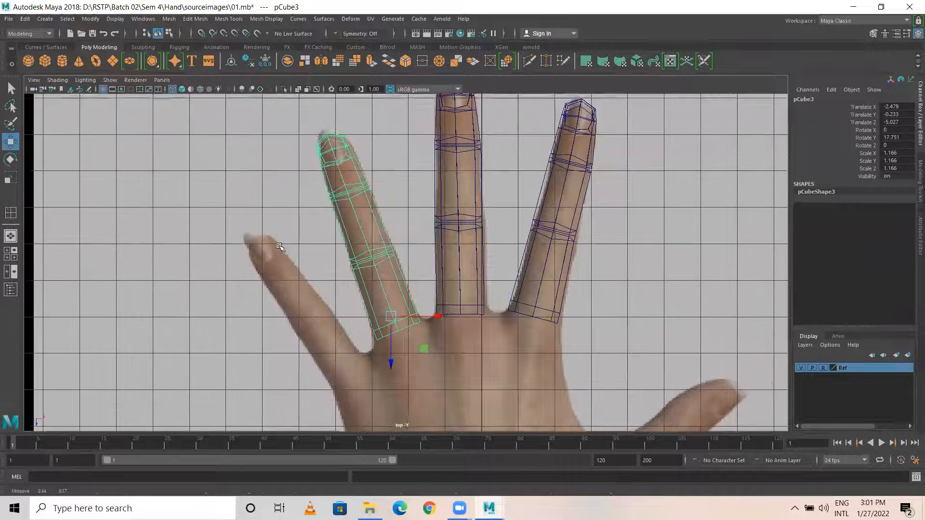
{"action": "left_click", "coordinate": [471, 237]}
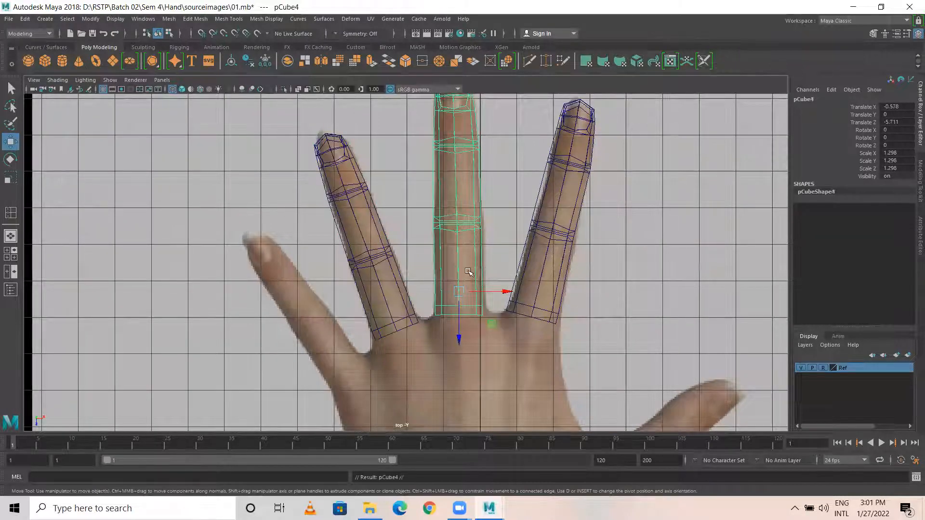
{"action": "left_click_drag", "start_coordinate": [505, 295], "coordinate": [323, 295]}
Rotate the new copy to about 30.559 in Y and place it over the little finger at about X -4.019, Z -3.835
{"action": "middle_click_drag", "start_coordinate": [346, 313], "coordinate": [394, 284], "text": "alt"}
{"action": "key", "text": "e"}
{"action": "left_click_drag", "start_coordinate": [356, 232], "coordinate": [338, 217]}
{"action": "key", "text": "w"}
{"action": "left_click_drag", "start_coordinate": [325, 265], "coordinate": [305, 330]}
Scale the little finger to about 0.998 overall and shorten it to about 0.904 in Z
{"action": "key", "text": "r"}
{"action": "left_click_drag", "start_coordinate": [381, 333], "coordinate": [405, 334]}
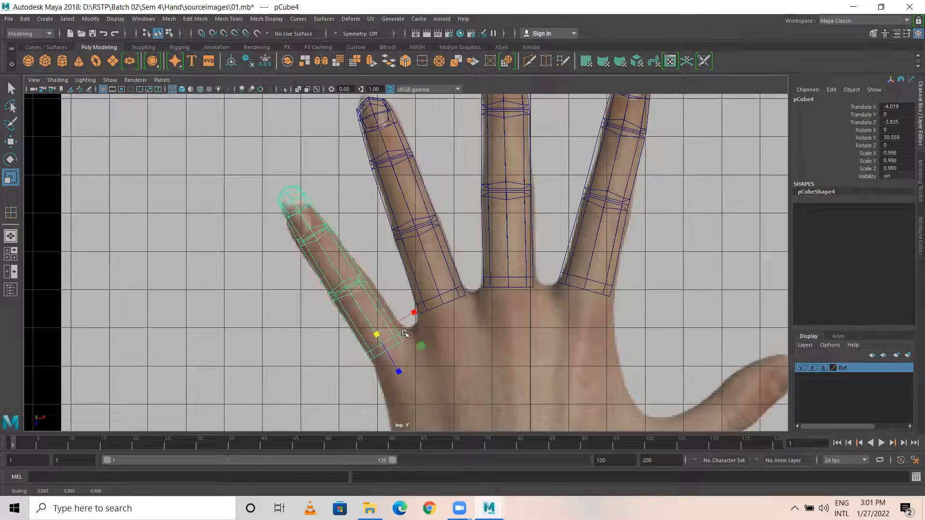
{"action": "left_click_drag", "start_coordinate": [399, 372], "coordinate": [394, 371]}
Rotate the little finger to about 34.81 in Y, nudge it to about X -3.855, and set its Z scale to about 0.909
{"action": "key", "text": "w"}
{"action": "key", "text": "e"}
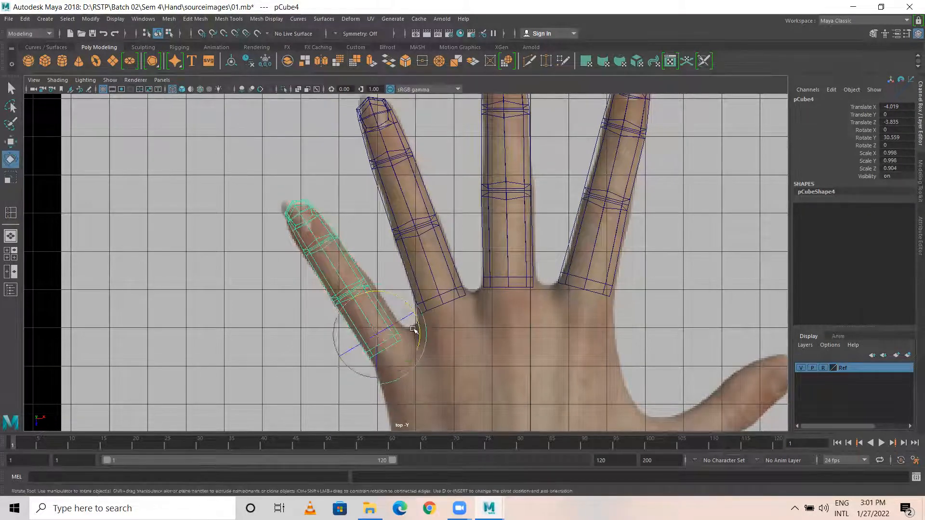
{"action": "left_click_drag", "start_coordinate": [406, 300], "coordinate": [403, 299]}
{"action": "key", "text": "w"}
{"action": "left_click_drag", "start_coordinate": [423, 334], "coordinate": [429, 329]}
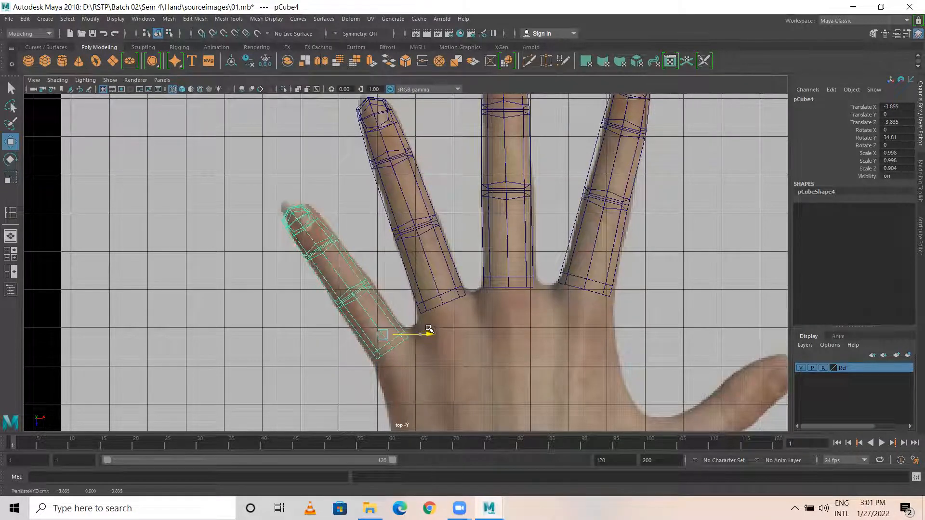
{"action": "left_click_drag", "start_coordinate": [381, 367], "coordinate": [382, 367]}
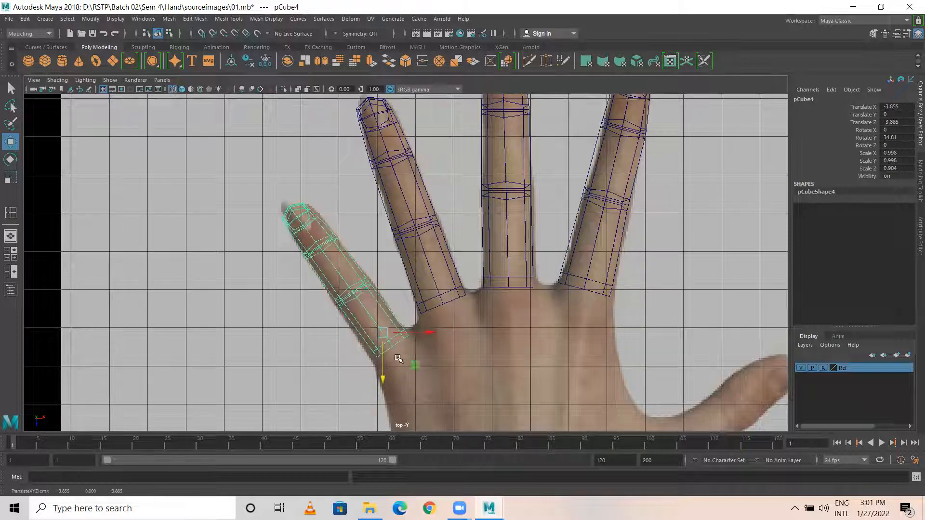
{"action": "key", "text": "r"}
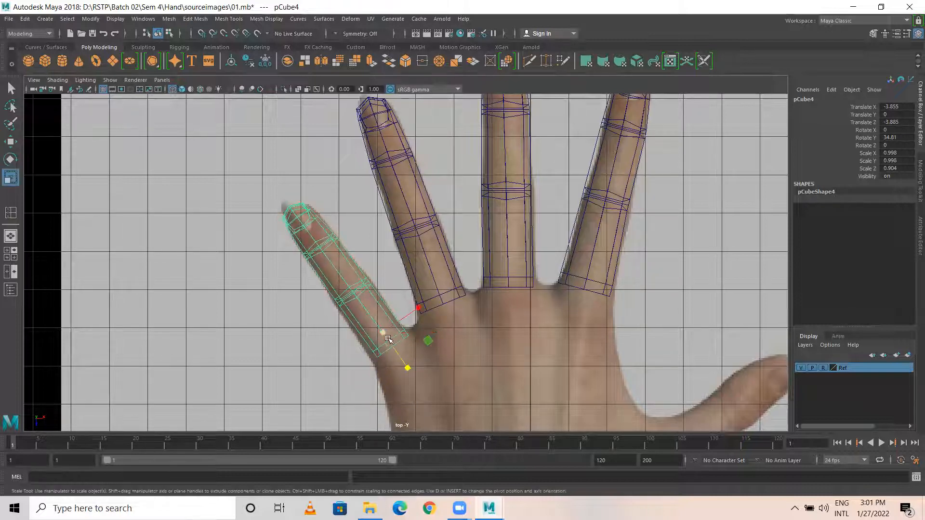
{"action": "left_click_drag", "start_coordinate": [409, 368], "coordinate": [408, 372]}
Adjust the vertex loops at the little finger's lower joint and base to fit the reference, and return to object mode
{"action": "right_click_drag", "start_coordinate": [363, 285], "coordinate": [299, 227]}
{"action": "left_click_drag", "start_coordinate": [378, 262], "coordinate": [316, 322]}
{"action": "left_click_drag", "start_coordinate": [357, 300], "coordinate": [359, 293]}
{"action": "left_click_drag", "start_coordinate": [410, 328], "coordinate": [388, 340]}
{"action": "key", "text": "w"}
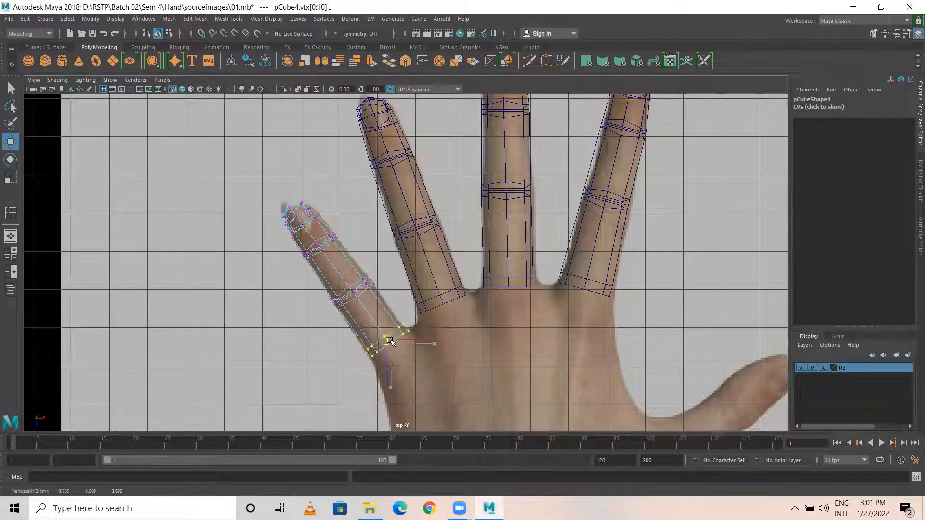
{"action": "left_click", "coordinate": [293, 330]}
{"action": "right_click_drag", "start_coordinate": [367, 280], "coordinate": [419, 215]}
Lower the little finger to about -0.573 in Y in the perspective view
{"action": "key", "text": "space"}
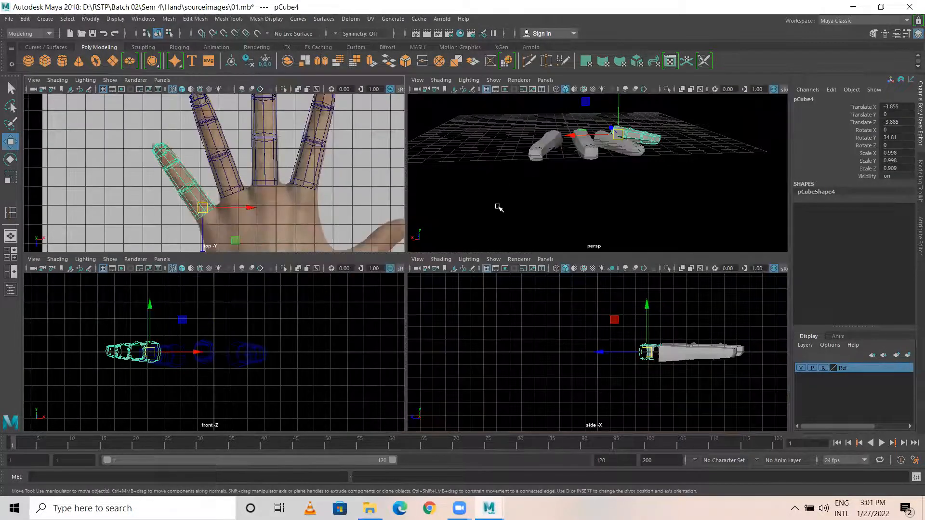
{"action": "key", "text": "space"}
{"action": "left_click_drag", "start_coordinate": [360, 254], "coordinate": [399, 273], "text": "alt"}
{"action": "left_click_drag", "start_coordinate": [356, 161], "coordinate": [357, 176]}
{"action": "left_click_drag", "start_coordinate": [393, 226], "coordinate": [411, 258], "text": "alt"}
Tilt the little finger downward to about -4.642 in Rotate X
{"action": "key", "text": "e"}
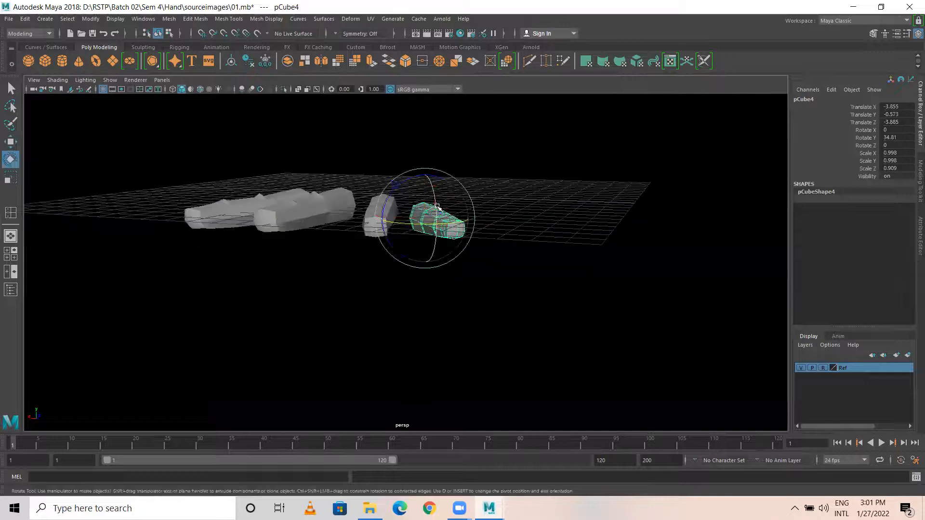
{"action": "left_click_drag", "start_coordinate": [436, 198], "coordinate": [433, 206]}
{"action": "key", "text": "w"}
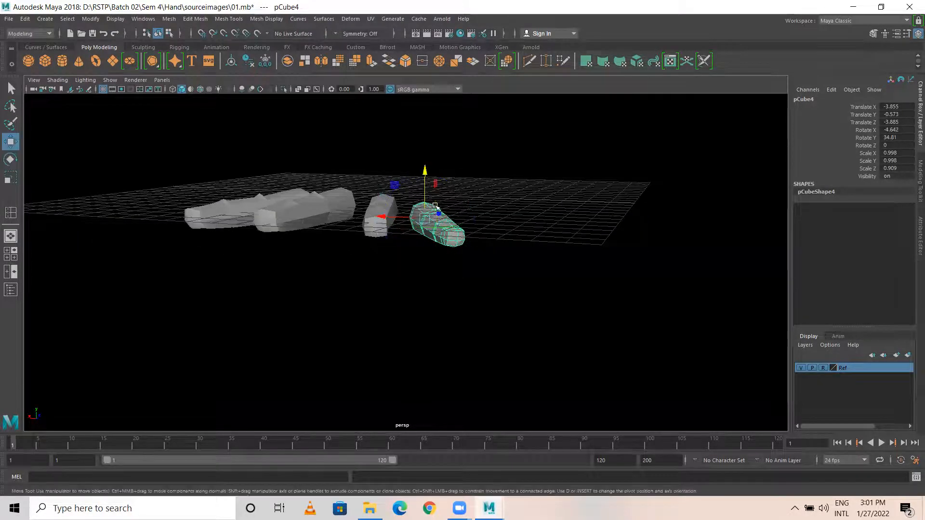
Select the ring finger and tilt it to about -1.505 in Rotate X
{"action": "left_click_drag", "start_coordinate": [332, 283], "coordinate": [360, 246], "text": "alt"}
{"action": "left_click", "coordinate": [366, 232]}
{"action": "key", "text": "e"}
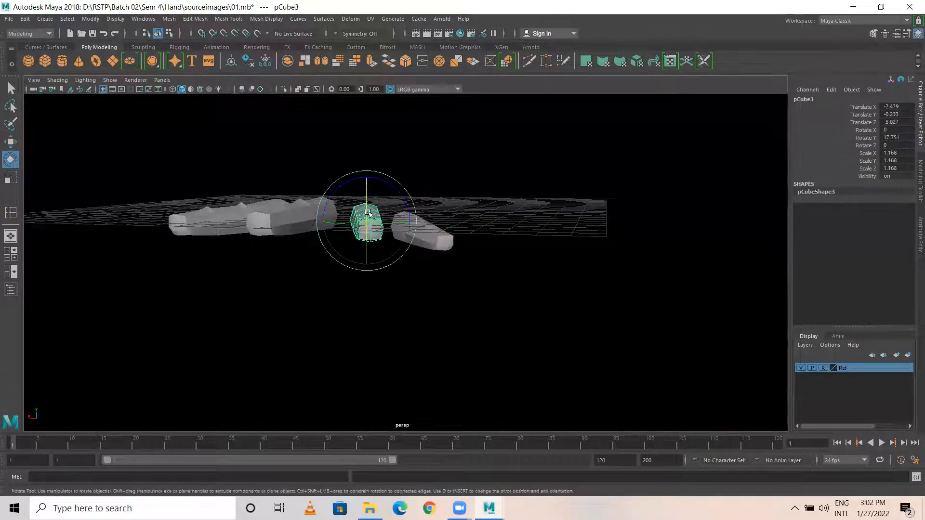
{"action": "left_click_drag", "start_coordinate": [365, 195], "coordinate": [365, 196]}
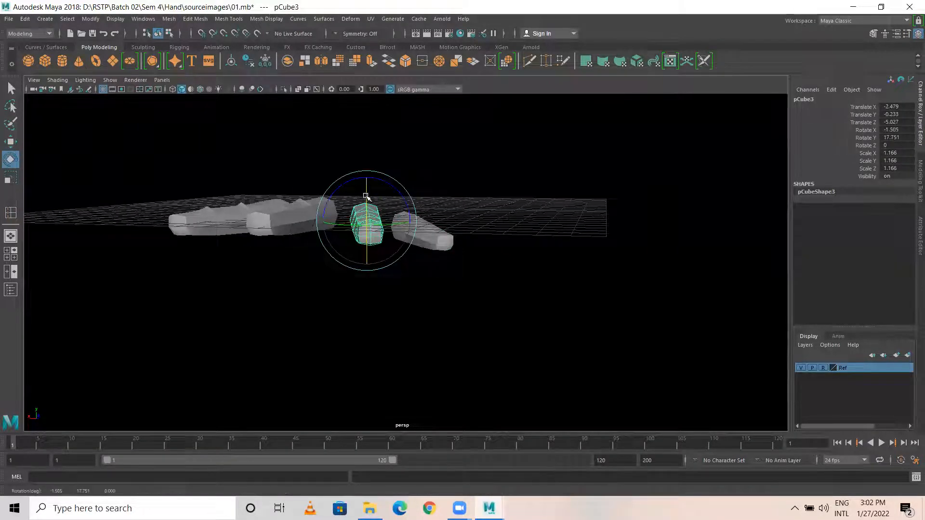
Select the index finger, adjust its tilt very slightly in the perspective view, and deselect it
{"action": "left_click_drag", "start_coordinate": [361, 264], "coordinate": [263, 223], "text": "alt"}
{"action": "left_click", "coordinate": [262, 223]}
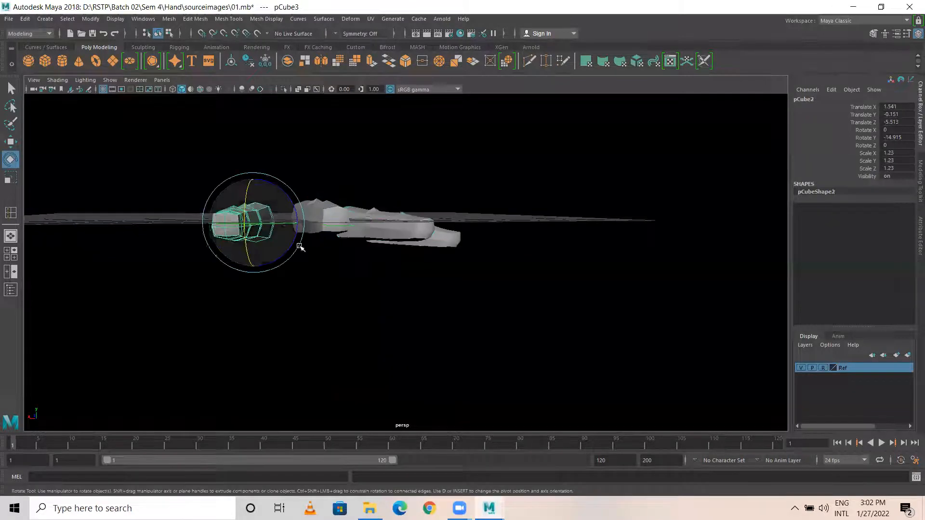
{"action": "middle_click_drag", "start_coordinate": [299, 246], "coordinate": [358, 247], "text": "alt"}
{"action": "left_click_drag", "start_coordinate": [307, 195], "coordinate": [307, 196]}
{"action": "left_click_drag", "start_coordinate": [322, 227], "coordinate": [442, 253], "text": "alt"}
{"action": "left_click", "coordinate": [497, 290]}
Select all four fingers, turn on smooth mesh preview for them, and clear the selection
{"action": "left_click_drag", "start_coordinate": [498, 291], "coordinate": [376, 270], "text": "alt"}
{"action": "left_click_drag", "start_coordinate": [304, 159], "coordinate": [410, 305]}
{"action": "left_click_drag", "start_coordinate": [471, 296], "coordinate": [432, 321], "text": "alt"}
{"action": "key", "text": "3"}
{"action": "left_click", "coordinate": [454, 293]}
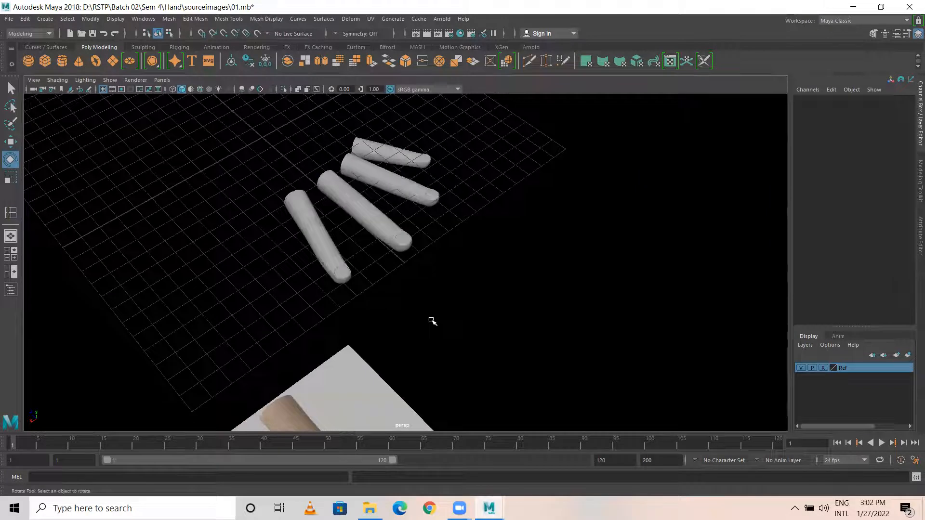
Change the perspective view's background to light grey and hide its grid
{"action": "key", "text": "alt+b"}
{"action": "key", "text": "alt+b"}
{"action": "left_click_drag", "start_coordinate": [459, 335], "coordinate": [171, 121], "text": "alt"}
{"action": "left_click", "coordinate": [102, 89]}
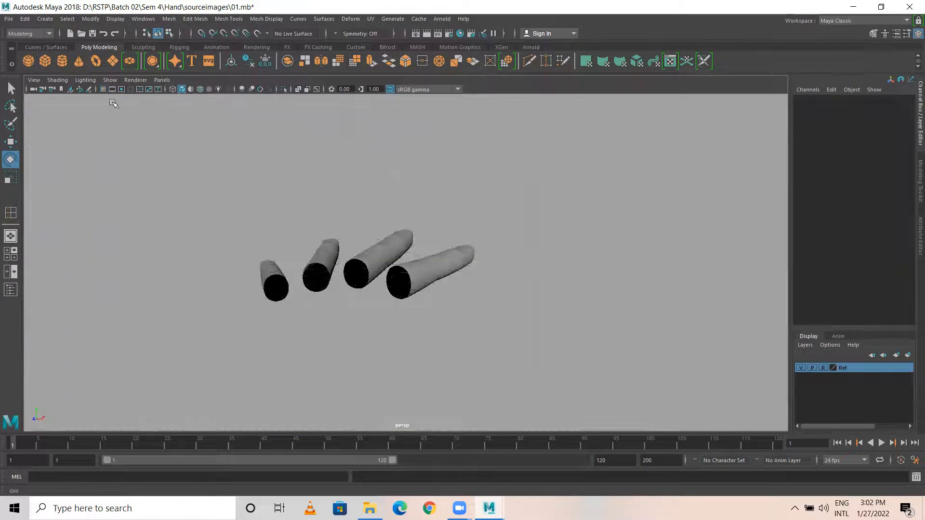
Examine the four smoothed fingers from several angles, checking their open bases, joint creases and overall shape
{"action": "left_click_drag", "start_coordinate": [282, 311], "coordinate": [268, 351], "text": "alt"}
{"action": "right_click_drag", "start_coordinate": [269, 351], "coordinate": [452, 285], "text": "alt"}
{"action": "middle_click_drag", "start_coordinate": [557, 388], "coordinate": [531, 260], "text": "alt"}
{"action": "right_click_drag", "start_coordinate": [532, 260], "coordinate": [453, 300], "text": "alt"}
{"action": "left_click_drag", "start_coordinate": [452, 299], "coordinate": [245, 208], "text": "alt"}
{"action": "right_click_drag", "start_coordinate": [245, 207], "coordinate": [541, 335], "text": "alt"}
{"action": "left_click_drag", "start_coordinate": [540, 334], "coordinate": [555, 351], "text": "alt"}
{"action": "middle_click_drag", "start_coordinate": [555, 351], "coordinate": [403, 242], "text": "alt"}
{"action": "left_click_drag", "start_coordinate": [403, 242], "coordinate": [483, 286], "text": "alt"}
{"action": "right_click_drag", "start_coordinate": [483, 286], "coordinate": [316, 287], "text": "alt"}
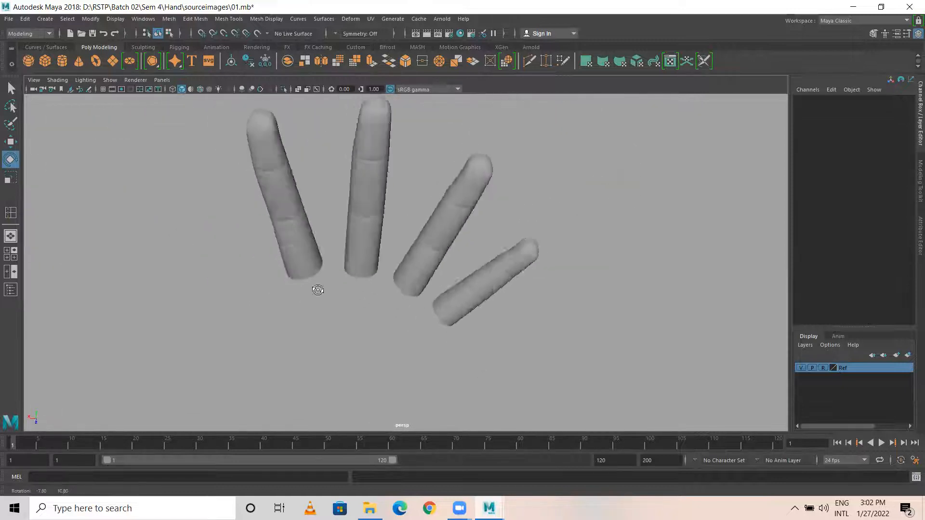
{"action": "left_click_drag", "start_coordinate": [316, 287], "coordinate": [223, 256], "text": "alt"}
Compare the smoothed fingertips with the reference in the top view, and inspect the fingernails in perspective
{"action": "key", "text": "space"}
{"action": "key", "text": "space"}
{"action": "middle_click_drag", "start_coordinate": [253, 232], "coordinate": [259, 354], "text": "alt"}
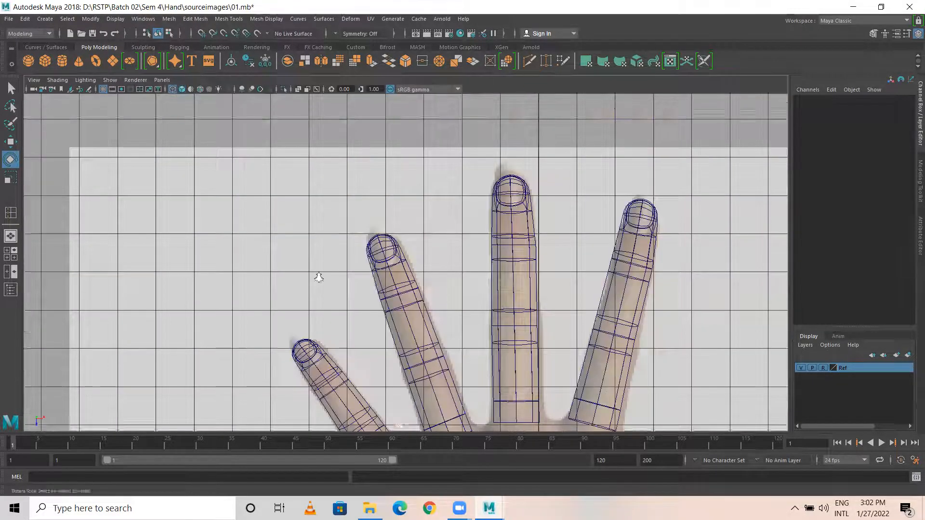
{"action": "right_click_drag", "start_coordinate": [318, 276], "coordinate": [429, 308], "text": "alt"}
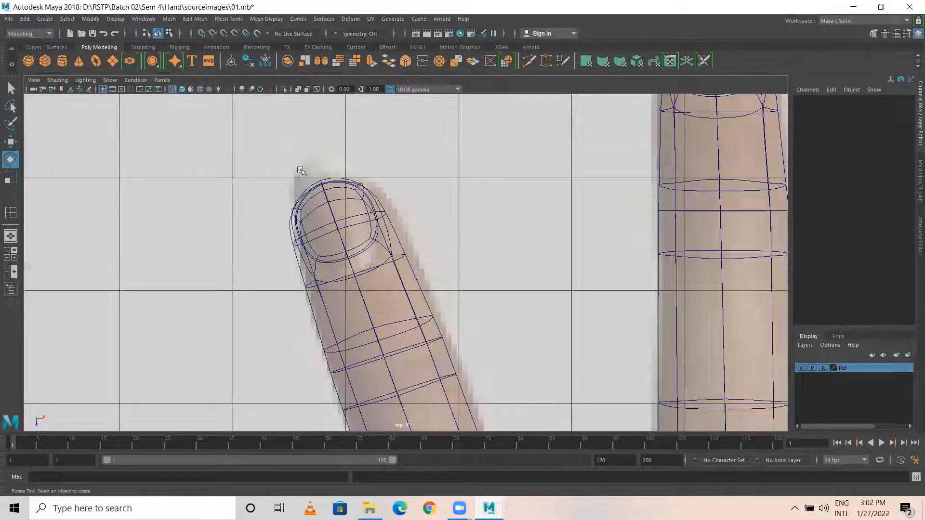
{"action": "scroll", "coordinate": [373, 198], "scroll_direction": "down", "scroll_amount": 7}
{"action": "middle_click_drag", "start_coordinate": [425, 239], "coordinate": [328, 259], "text": "alt"}
{"action": "right_click_drag", "start_coordinate": [328, 258], "coordinate": [493, 175], "text": "alt"}
{"action": "middle_click_drag", "start_coordinate": [377, 153], "coordinate": [377, 208], "text": "alt"}
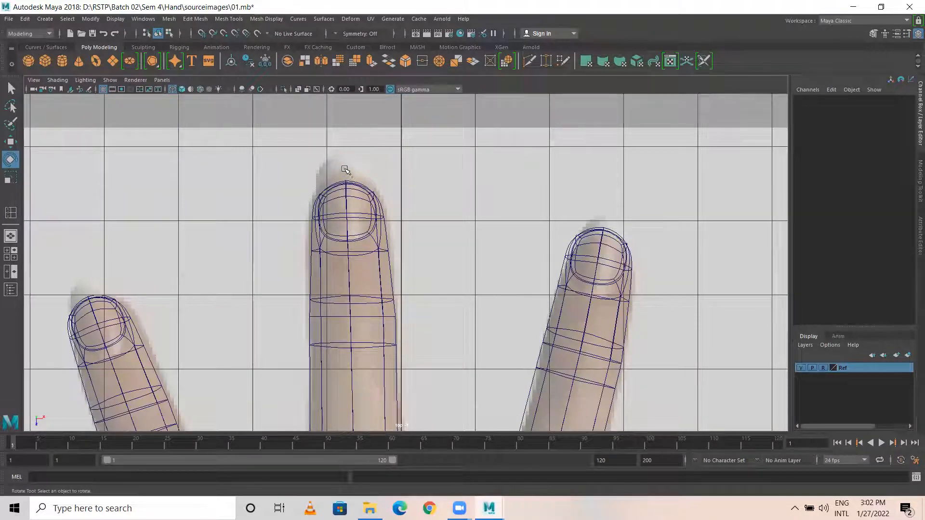
{"action": "scroll", "coordinate": [384, 193], "scroll_direction": "down", "scroll_amount": 5}
{"action": "key", "text": "space"}
{"action": "key", "text": "space"}
{"action": "scroll", "coordinate": [459, 187], "scroll_direction": "down", "scroll_amount": 5}
{"action": "mouse_move", "coordinate": [402, 218]}
{"action": "left_mouse_down", "text": "alt"}
{"action": "mouse_move", "coordinate": [304, 192]}
{"action": "mouse_move", "coordinate": [334, 273]}
{"action": "left_mouse_up", "text": "alt"}
{"action": "scroll", "coordinate": [333, 272], "scroll_direction": "up", "scroll_amount": 8}
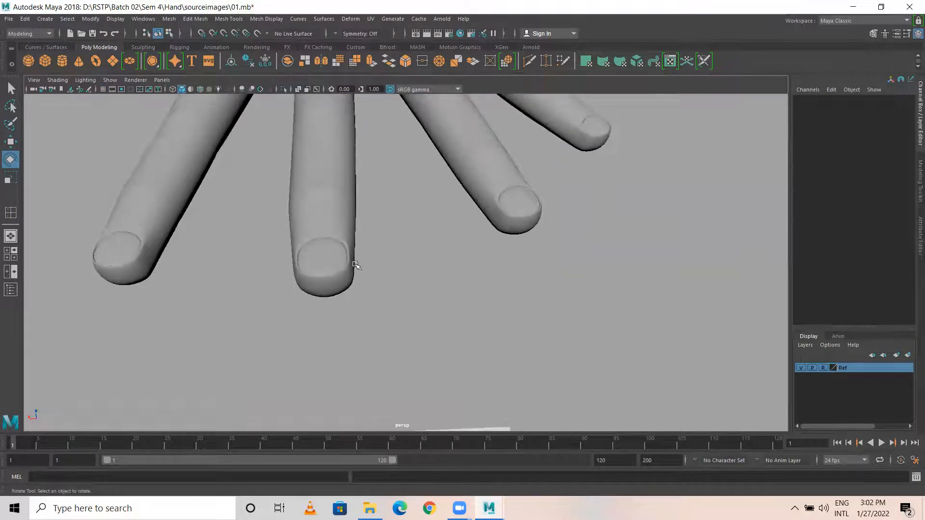
{"action": "scroll", "coordinate": [348, 288], "scroll_direction": "down", "scroll_amount": 6}
{"action": "left_click_drag", "start_coordinate": [293, 274], "coordinate": [311, 295], "text": "alt"}
Turn off smooth preview on the four fingers and return to the top view
{"action": "key", "text": "1"}
{"action": "key", "text": "space"}
{"action": "key", "text": "space"}
{"action": "key", "text": "space"}
{"action": "key", "text": "space"}
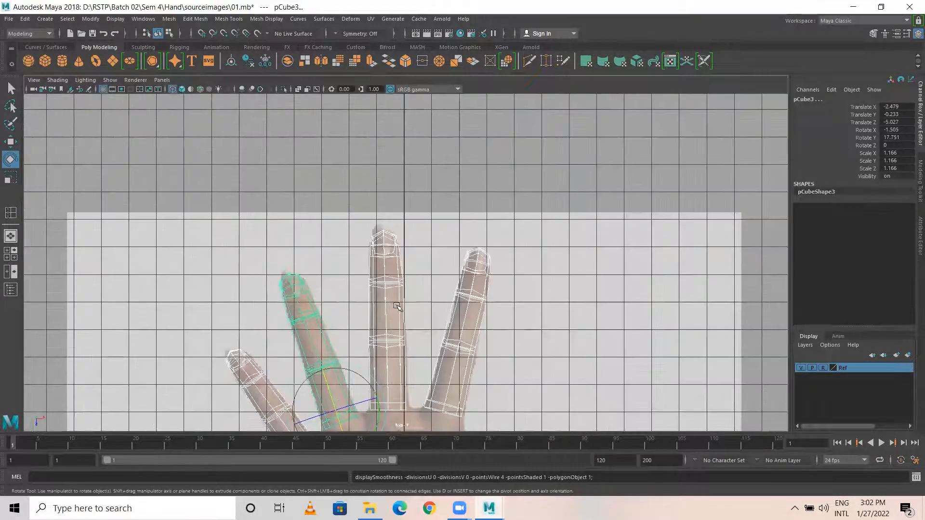
Duplicate the middle finger and move the copy beside the reference thumb, to about X 3.466, Z 1.275
{"action": "middle_click_drag", "start_coordinate": [397, 306], "coordinate": [348, 183], "text": "alt"}
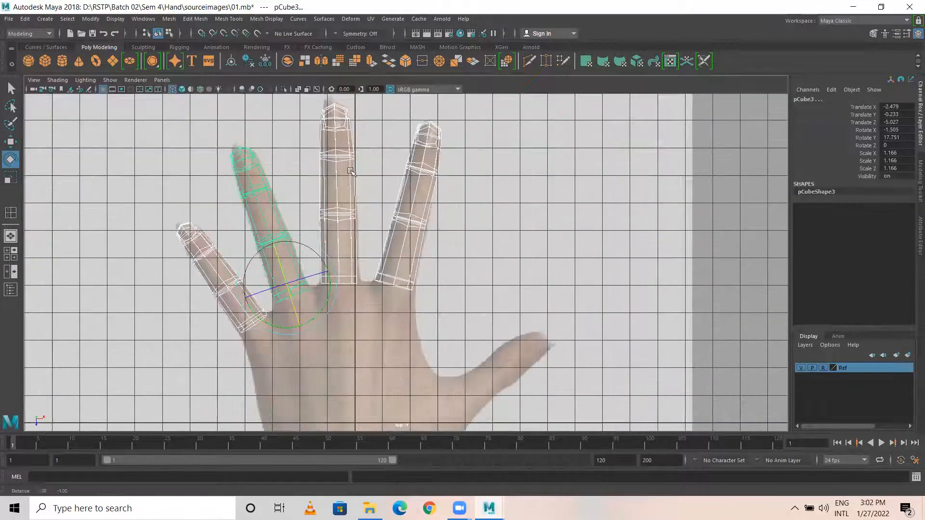
{"action": "left_click", "coordinate": [350, 187]}
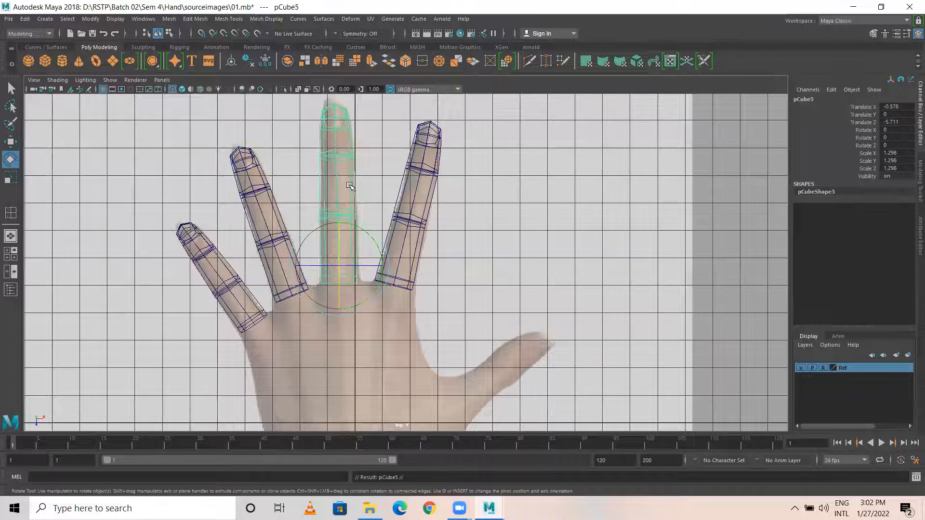
{"action": "key", "text": "w"}
{"action": "left_click_drag", "start_coordinate": [367, 265], "coordinate": [544, 354]}
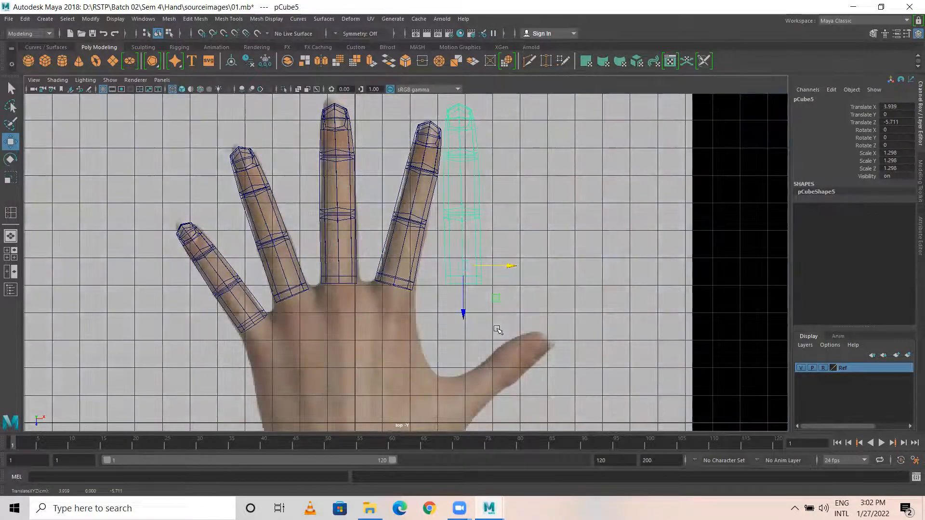
{"action": "middle_click_drag", "start_coordinate": [499, 295], "coordinate": [434, 185], "text": "alt"}
{"action": "left_click_drag", "start_coordinate": [420, 173], "coordinate": [406, 361]}
{"action": "scroll", "coordinate": [554, 325], "scroll_direction": "up", "scroll_amount": 2}
{"action": "middle_click_drag", "start_coordinate": [554, 324], "coordinate": [489, 192], "text": "alt"}
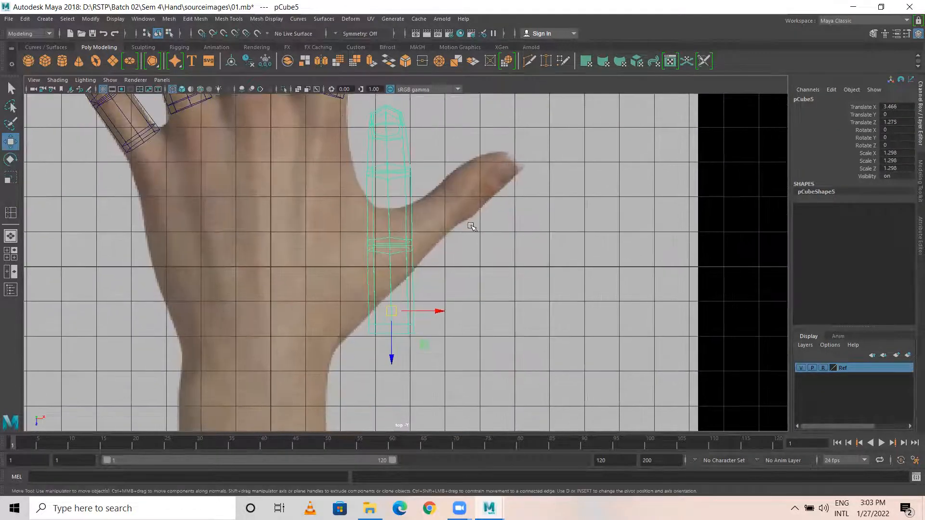
Align the copy with the reference thumb by rotating it to about -53.385 in Y and moving it to about X 2.471, Z 0.349
{"action": "key", "text": "e"}
{"action": "left_click_drag", "start_coordinate": [432, 294], "coordinate": [449, 319]}
{"action": "key", "text": "w"}
{"action": "left_click_drag", "start_coordinate": [394, 321], "coordinate": [353, 274]}
{"action": "key", "text": "e"}
{"action": "key", "text": "w"}
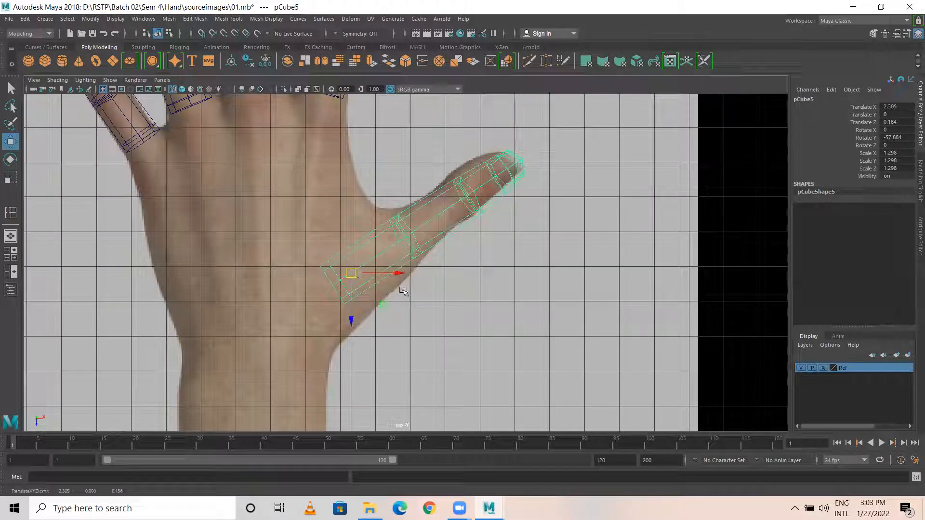
{"action": "key", "text": "e"}
{"action": "left_click_drag", "start_coordinate": [385, 247], "coordinate": [378, 240]}
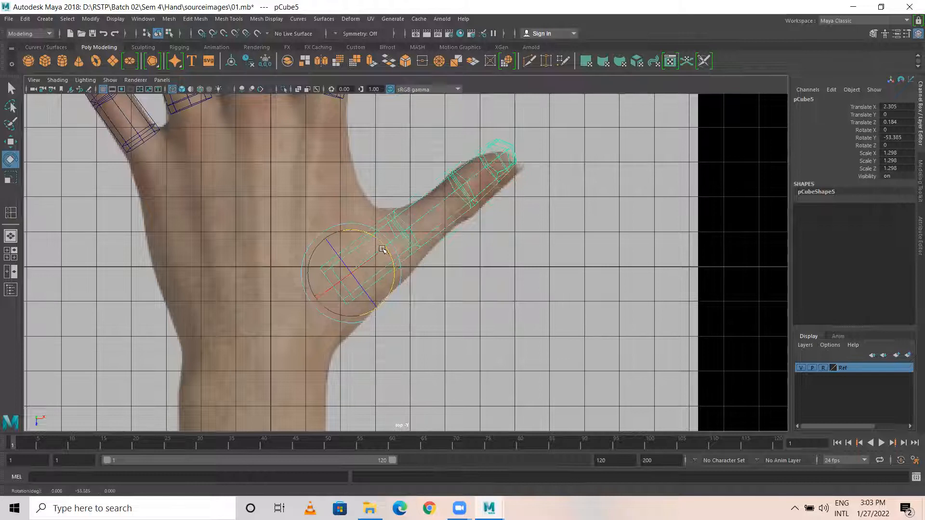
{"action": "key", "text": "w"}
{"action": "left_click_drag", "start_coordinate": [364, 285], "coordinate": [359, 283]}
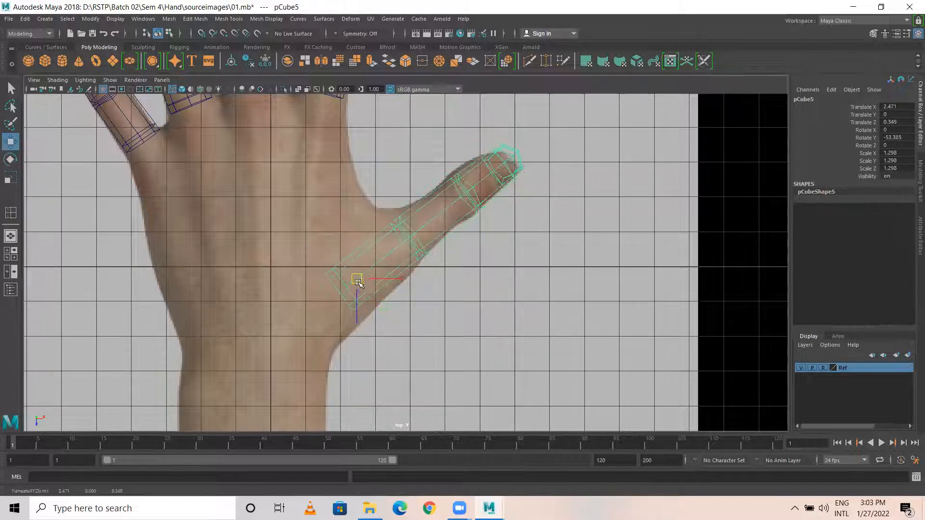
Delete the faces of the thumb copy's lowest segment, and return to object mode
{"action": "right_click_drag", "start_coordinate": [410, 226], "coordinate": [411, 256]}
{"action": "left_click_drag", "start_coordinate": [264, 213], "coordinate": [436, 362]}
{"action": "left_click_drag", "start_coordinate": [432, 151], "coordinate": [530, 259], "text": "ctrl"}
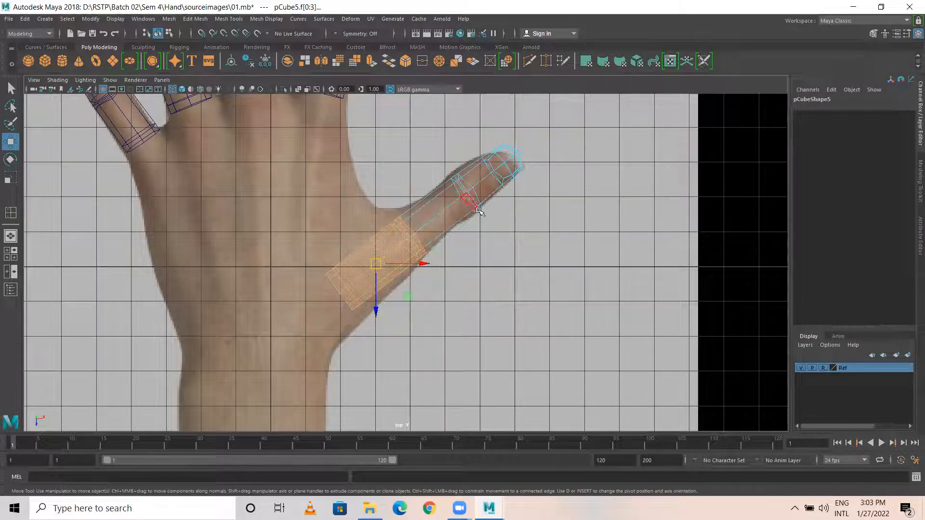
{"action": "key", "text": "Delete"}
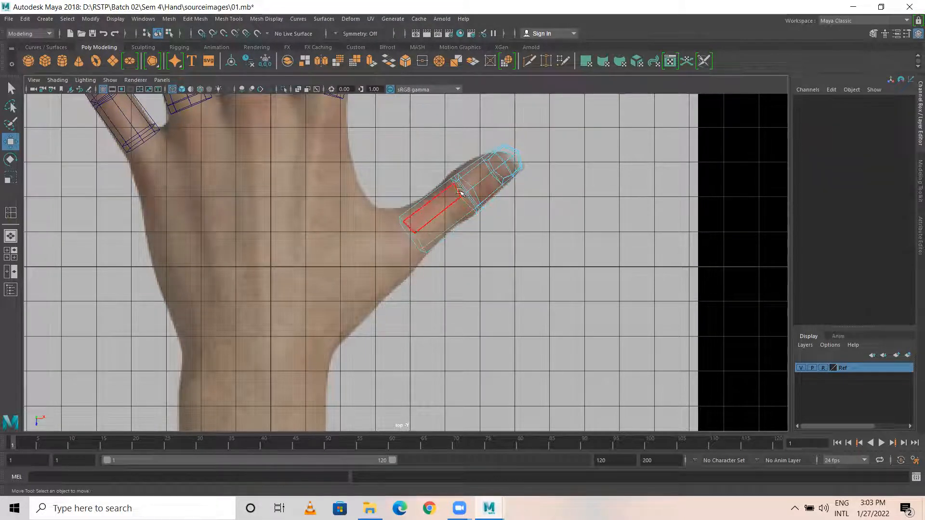
{"action": "right_click_drag", "start_coordinate": [460, 192], "coordinate": [501, 176]}
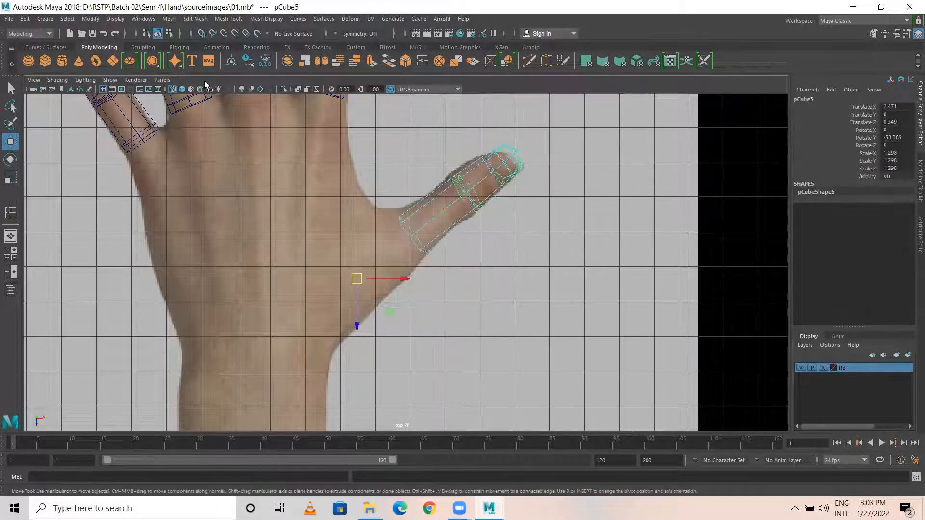
Center the thumb's pivot and move the thumb to about X 2.292, Z 0.446
{"action": "left_click", "coordinate": [90, 18]}
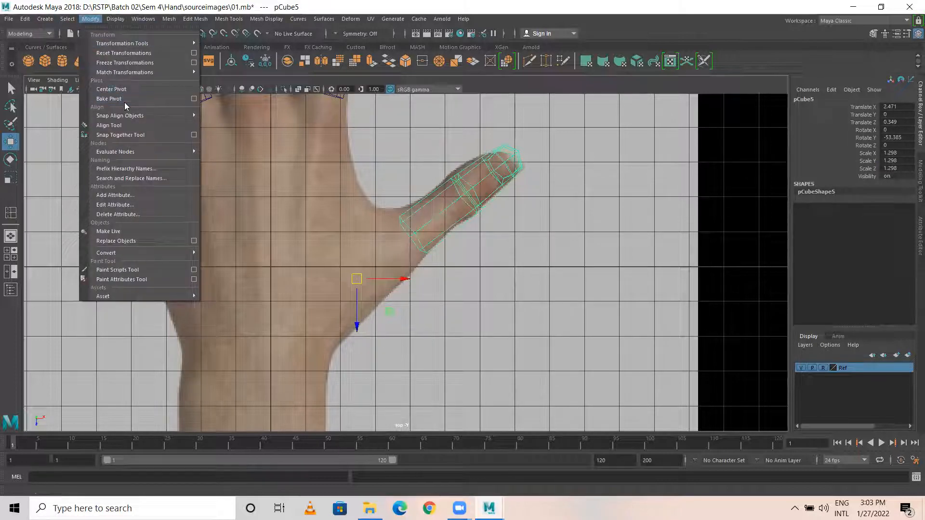
{"action": "left_click", "coordinate": [118, 89]}
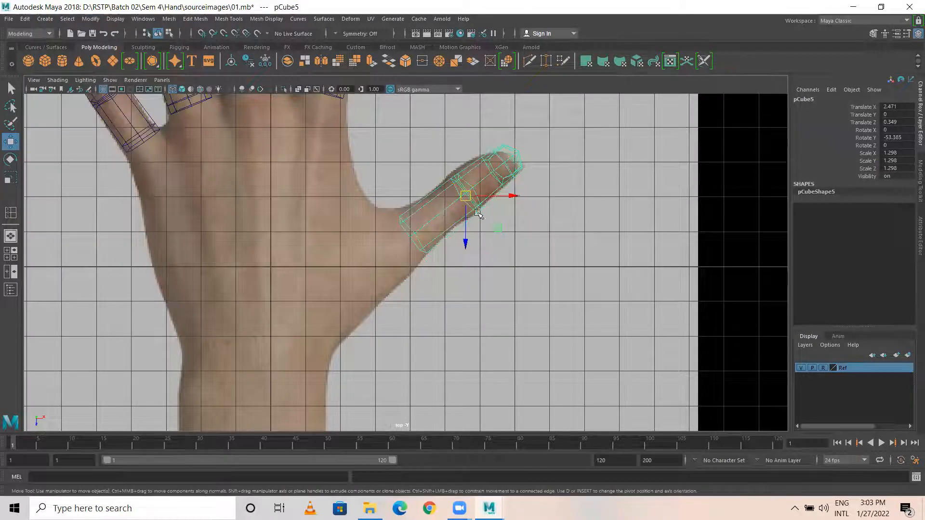
{"action": "mouse_move", "coordinate": [466, 195]}
{"action": "left_mouse_down"}
{"action": "mouse_move", "coordinate": [462, 205]}
{"action": "mouse_move", "coordinate": [459, 197]}
{"action": "left_mouse_up"}
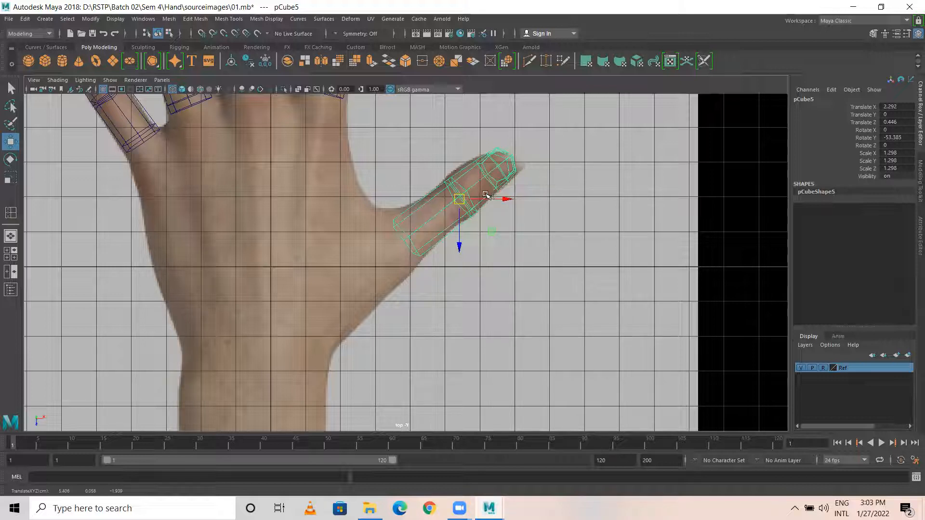
Roll the thumb sideways to about 49.627, -22.962, -71.649 in Rotate X, Y and Z, and nudge it onto the reference
{"action": "key", "text": "5"}
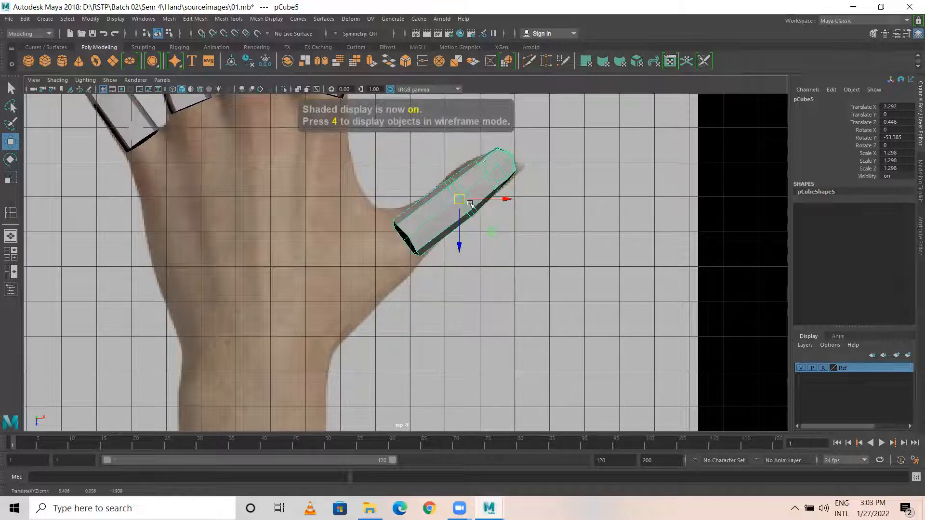
{"action": "key", "text": "e"}
{"action": "left_click_drag", "start_coordinate": [446, 183], "coordinate": [470, 219]}
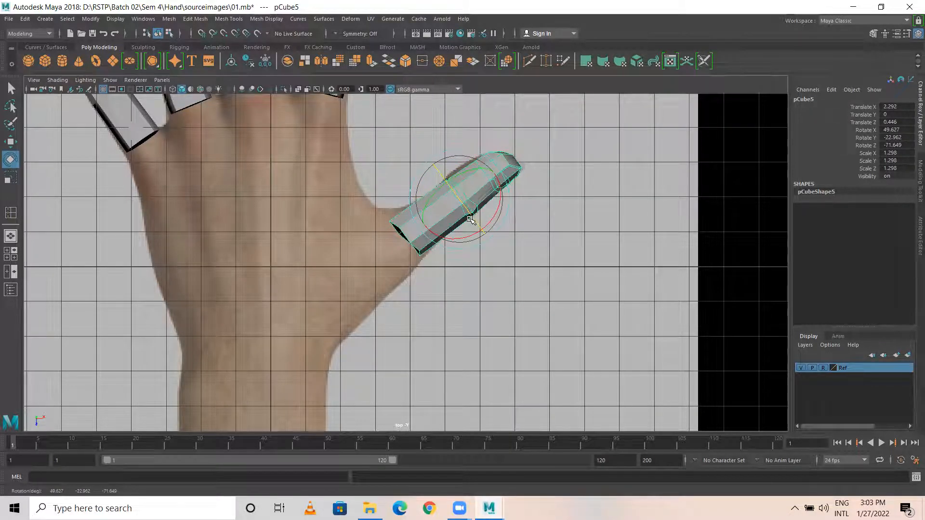
{"action": "key", "text": "w"}
{"action": "key", "text": "4"}
{"action": "left_click_drag", "start_coordinate": [468, 198], "coordinate": [470, 199]}
Scale up the vertex loop at the thumb's open base to match the width of the reference
{"action": "right_click_drag", "start_coordinate": [413, 230], "coordinate": [367, 228]}
{"action": "left_click_drag", "start_coordinate": [383, 217], "coordinate": [421, 275]}
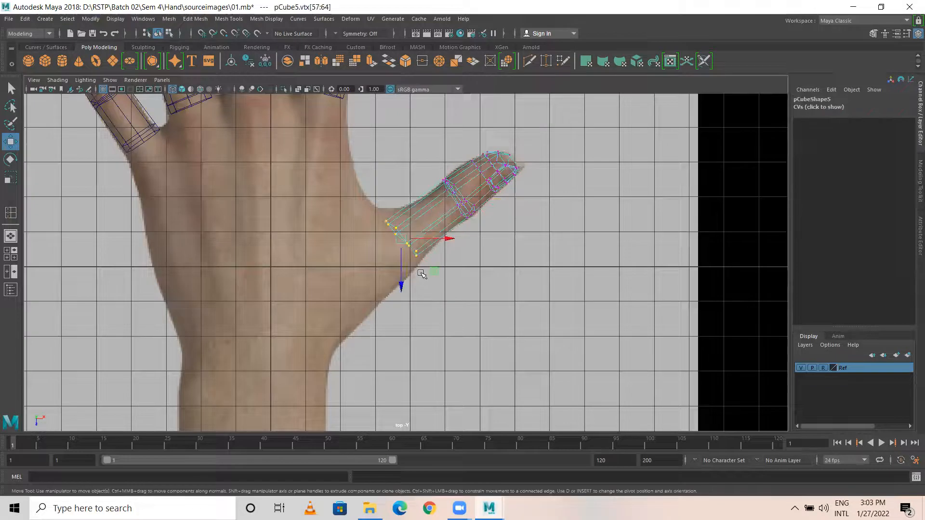
{"action": "key", "text": "r"}
{"action": "mouse_move", "coordinate": [395, 235]}
{"action": "left_mouse_down"}
{"action": "mouse_move", "coordinate": [409, 243]}
{"action": "mouse_move", "coordinate": [403, 231]}
{"action": "left_mouse_up"}
{"action": "key", "text": "w"}
Insert an edge loop near the thumb's base and scale it to follow the reference outline
{"action": "left_click", "coordinate": [229, 19]}
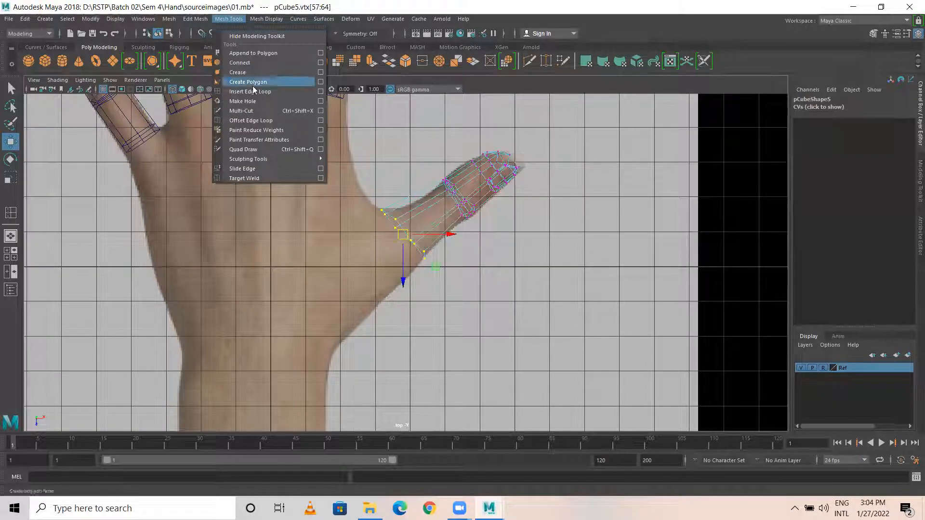
{"action": "left_click", "coordinate": [256, 83]}
{"action": "left_click", "coordinate": [413, 213]}
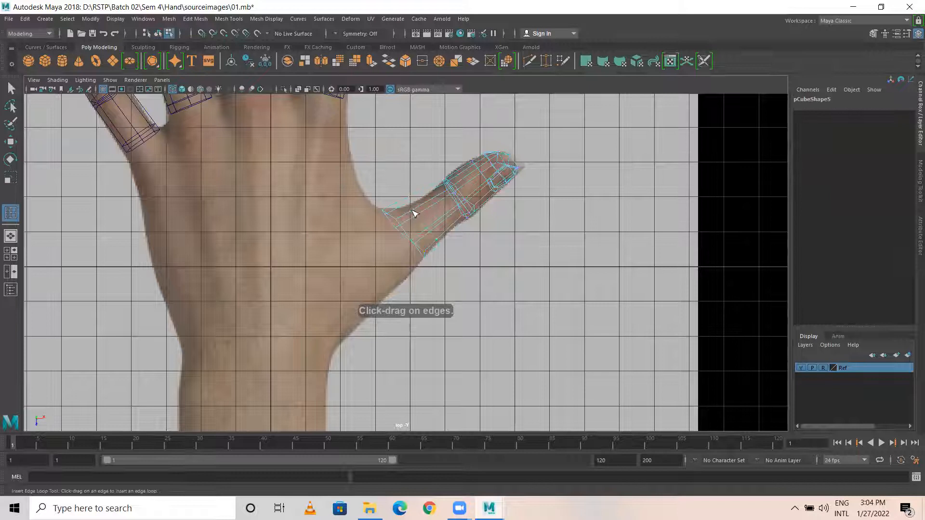
{"action": "left_click", "coordinate": [407, 217]}
{"action": "key", "text": "r"}
{"action": "left_click_drag", "start_coordinate": [406, 233], "coordinate": [407, 230]}
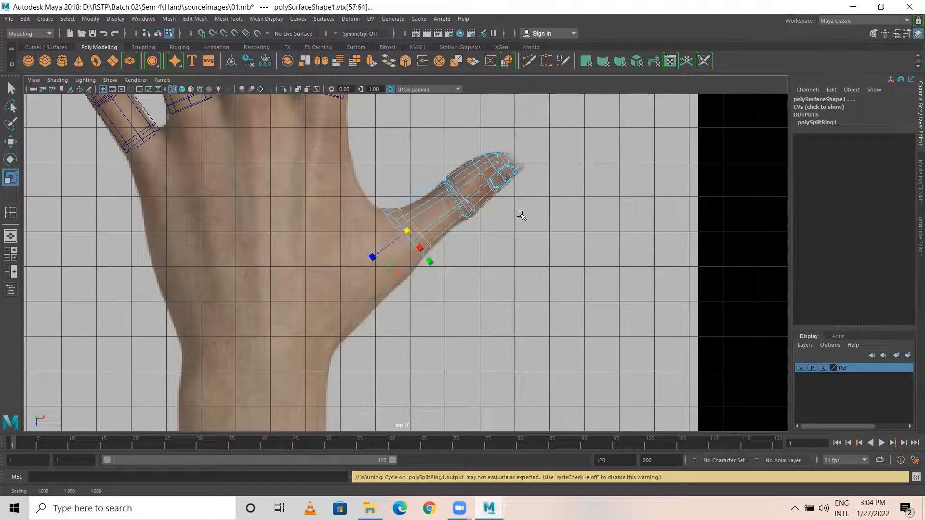
Return the thumb to object mode and lower it to about -1.581 in Y in the perspective view
{"action": "key", "text": "space"}
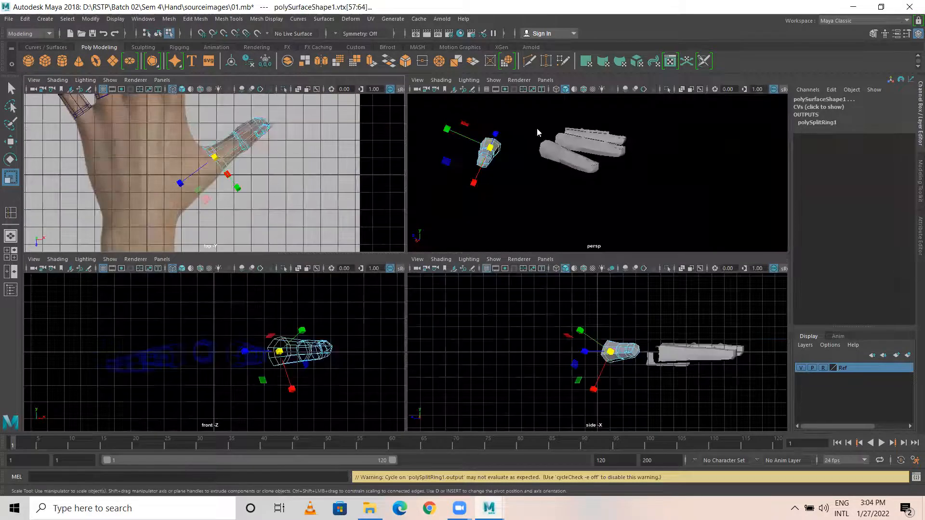
{"action": "key", "text": "space"}
{"action": "left_click_drag", "start_coordinate": [240, 212], "coordinate": [227, 192], "text": "alt"}
{"action": "right_click_drag", "start_coordinate": [219, 192], "coordinate": [269, 151]}
{"action": "key", "text": "w"}
{"action": "left_click_drag", "start_coordinate": [188, 145], "coordinate": [186, 173]}
Rotate the thumb to about 45.362, -33.177, -82.343 in Rotate X, Y and Z
{"action": "left_click_drag", "start_coordinate": [355, 250], "coordinate": [409, 248], "text": "alt"}
{"action": "key", "text": "e"}
{"action": "mouse_move", "coordinate": [344, 191]}
{"action": "left_mouse_down"}
{"action": "mouse_move", "coordinate": [327, 199]}
{"action": "mouse_move", "coordinate": [346, 203]}
{"action": "left_mouse_up"}
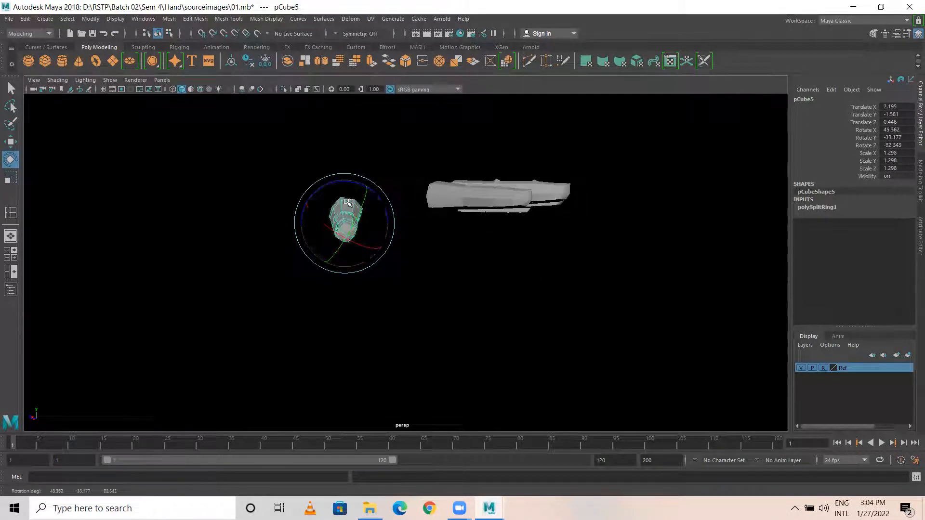
{"action": "key", "text": "w"}
Turn on smooth mesh preview for the thumb and the four fingers, and clear the selection
{"action": "left_click", "coordinate": [425, 265]}
{"action": "mouse_move", "coordinate": [425, 265]}
{"action": "left_mouse_down", "text": "alt"}
{"action": "mouse_move", "coordinate": [488, 295]}
{"action": "mouse_move", "coordinate": [490, 316]}
{"action": "mouse_move", "coordinate": [411, 270]}
{"action": "left_mouse_up", "text": "alt"}
{"action": "left_click", "coordinate": [411, 265]}
{"action": "key", "text": "3"}
{"action": "left_click", "coordinate": [502, 283]}
{"action": "left_click_drag", "start_coordinate": [502, 283], "coordinate": [357, 268], "text": "alt"}
{"action": "left_click_drag", "start_coordinate": [265, 182], "coordinate": [456, 243]}
{"action": "key", "text": "3"}
{"action": "left_click", "coordinate": [473, 240]}
Check the thumb and four smoothed fingers from all sides, and save the scene
{"action": "left_click_drag", "start_coordinate": [502, 265], "coordinate": [450, 245], "text": "alt"}
{"action": "right_click_drag", "start_coordinate": [450, 244], "coordinate": [347, 263], "text": "alt"}
{"action": "middle_click_drag", "start_coordinate": [347, 263], "coordinate": [349, 272], "text": "alt"}
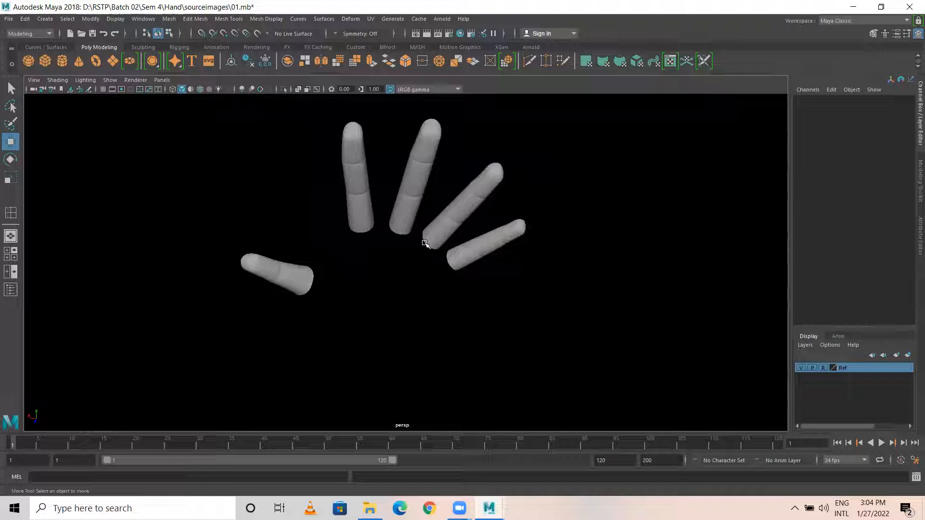
{"action": "left_click_drag", "start_coordinate": [412, 185], "coordinate": [277, 223], "text": "alt"}
{"action": "right_click_drag", "start_coordinate": [276, 224], "coordinate": [262, 262], "text": "alt"}
{"action": "left_click_drag", "start_coordinate": [262, 263], "coordinate": [625, 249], "text": "alt"}
{"action": "left_click_drag", "start_coordinate": [315, 225], "coordinate": [553, 207], "text": "alt"}
{"action": "key", "text": "ctrl+s"}
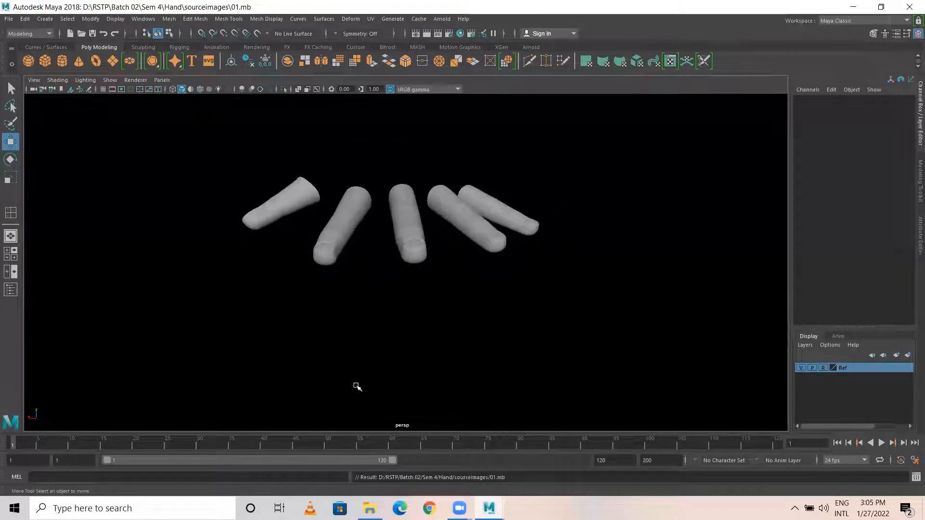
Select the thumb and all four fingers and examine their wireframes up close beside the reference hand image
{"action": "left_click_drag", "start_coordinate": [347, 287], "coordinate": [405, 288], "text": "alt"}
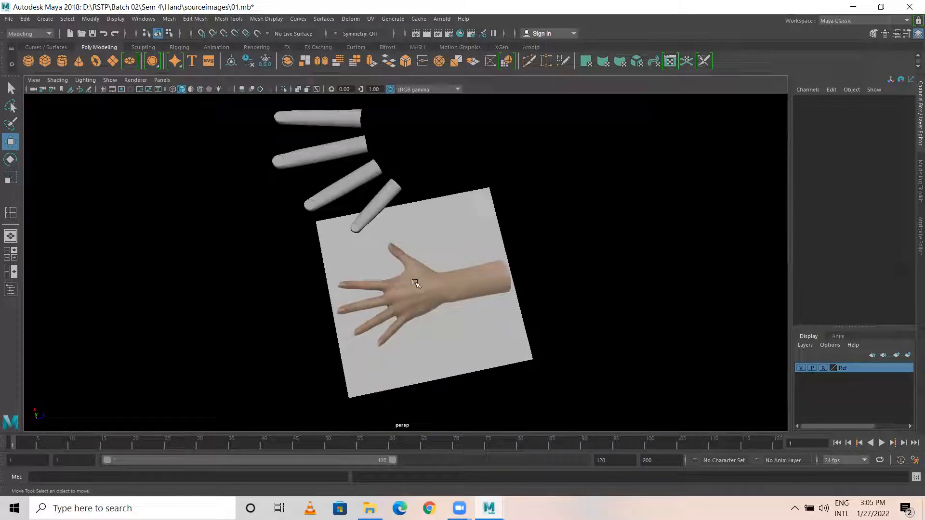
{"action": "left_click_drag", "start_coordinate": [386, 256], "coordinate": [392, 260], "text": "alt"}
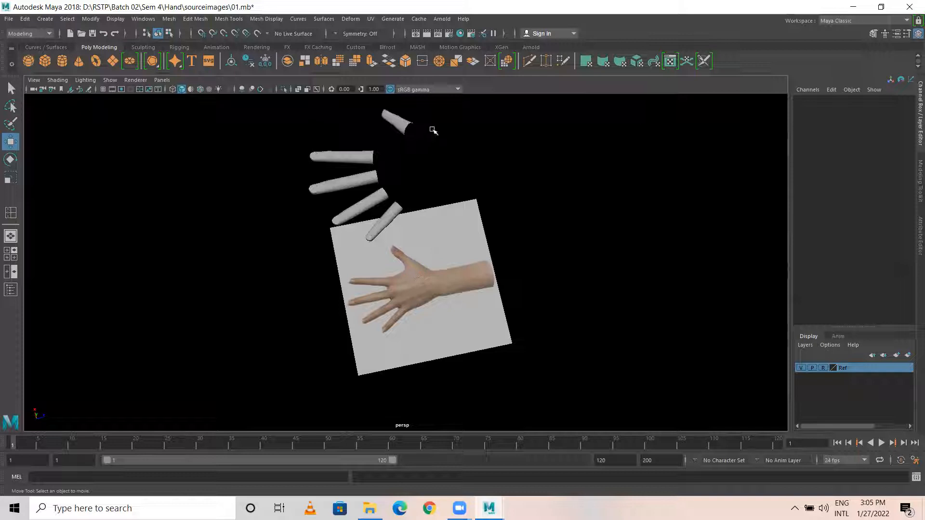
{"action": "left_click_drag", "start_coordinate": [415, 109], "coordinate": [350, 226]}
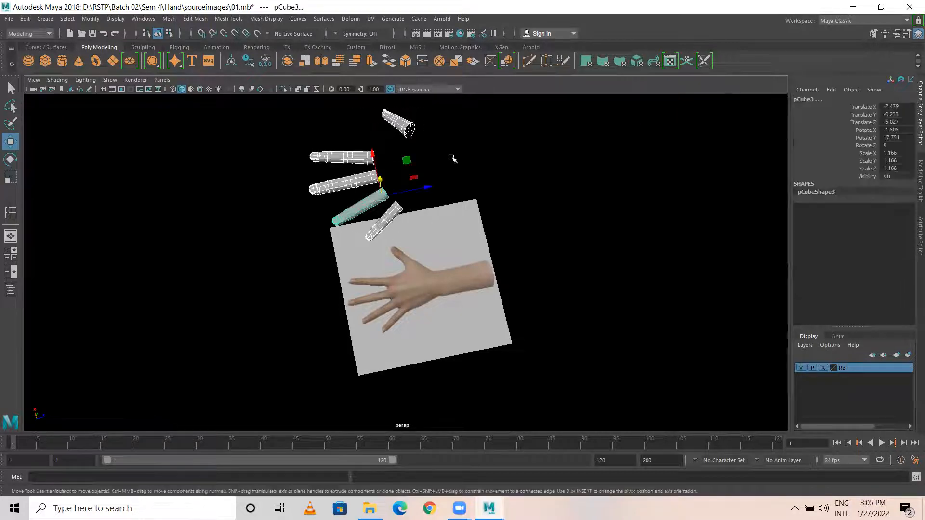
{"action": "scroll", "coordinate": [396, 180], "scroll_direction": "up", "scroll_amount": 7}
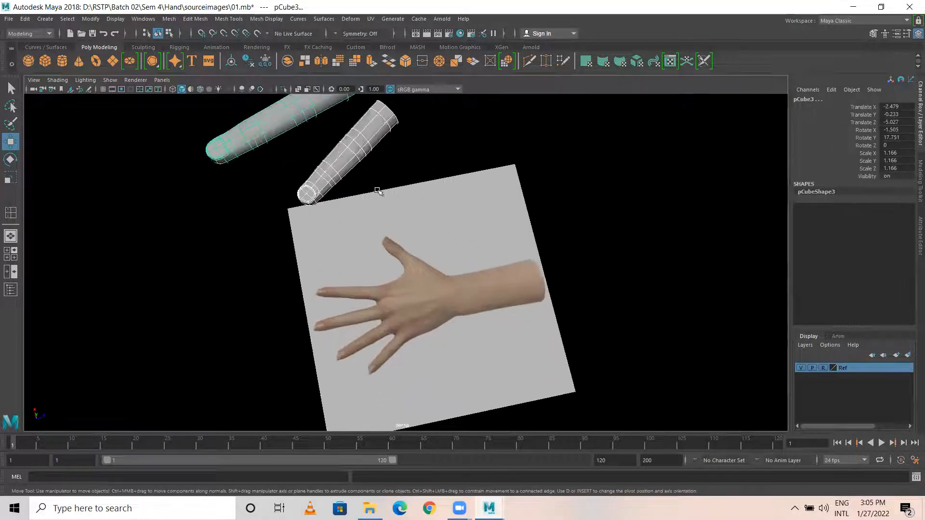
{"action": "middle_click_drag", "start_coordinate": [267, 178], "coordinate": [394, 291], "text": "alt"}
{"action": "scroll", "coordinate": [372, 256], "scroll_direction": "up", "scroll_amount": 2}
{"action": "middle_click_drag", "start_coordinate": [374, 257], "coordinate": [296, 281], "text": "alt"}
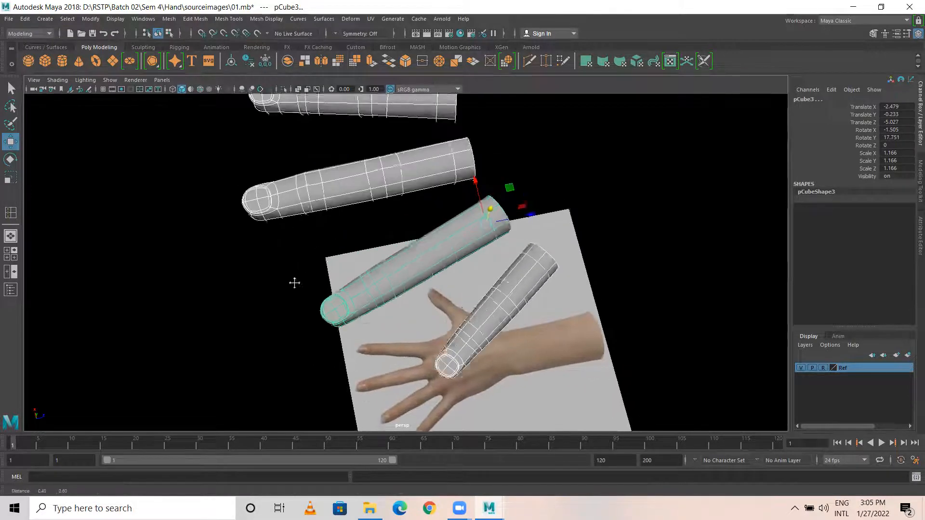
{"action": "scroll", "coordinate": [320, 272], "scroll_direction": "up", "scroll_amount": 3}
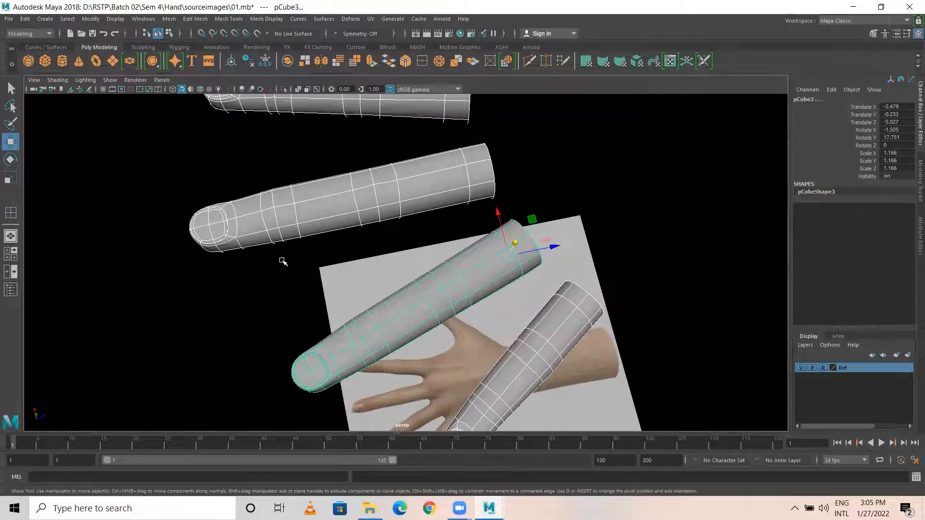
{"action": "scroll", "coordinate": [282, 261], "scroll_direction": "down", "scroll_amount": 3}
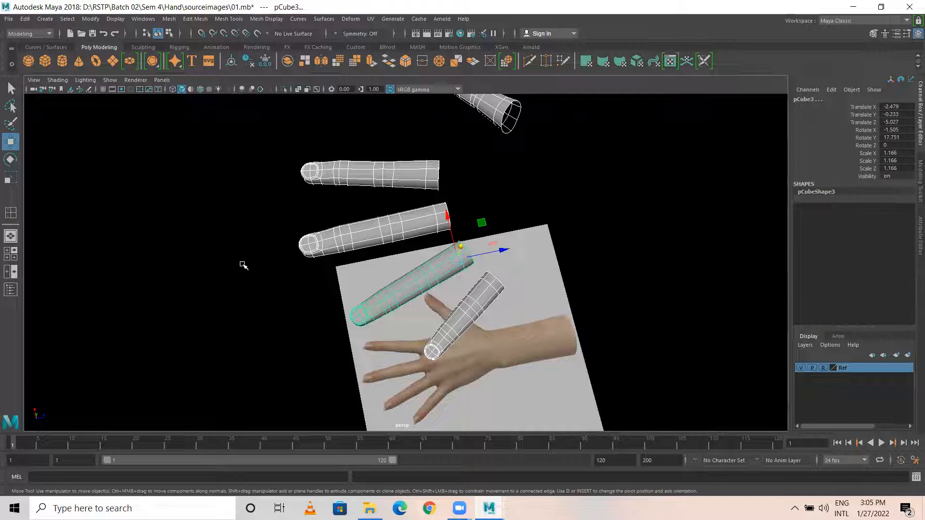
Clear the finger selection, save the scene, and view the finished fingers and thumb from the front and at an angle
{"action": "left_click", "coordinate": [244, 227]}
{"action": "left_click_drag", "start_coordinate": [244, 227], "coordinate": [436, 204], "text": "alt"}
{"action": "key", "text": "ctrl+s"}
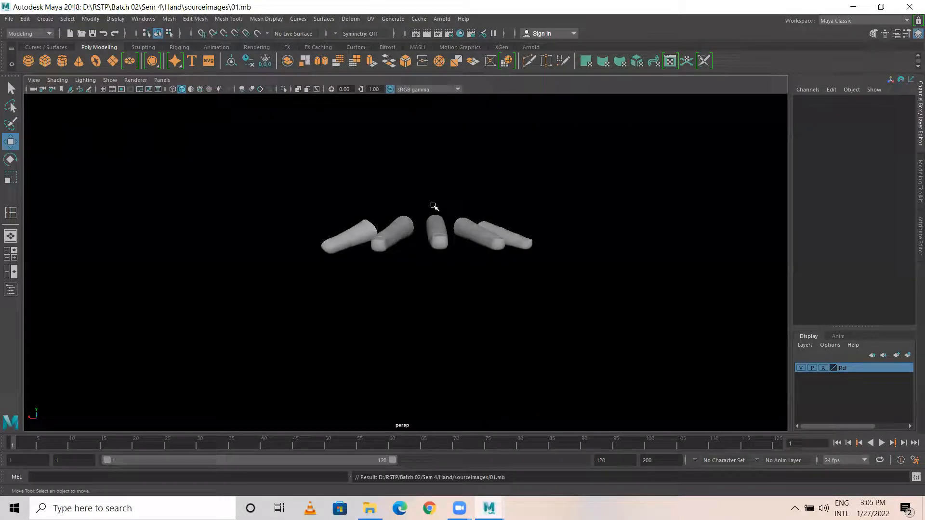
{"action": "left_click_drag", "start_coordinate": [418, 194], "coordinate": [462, 223], "text": "alt"}
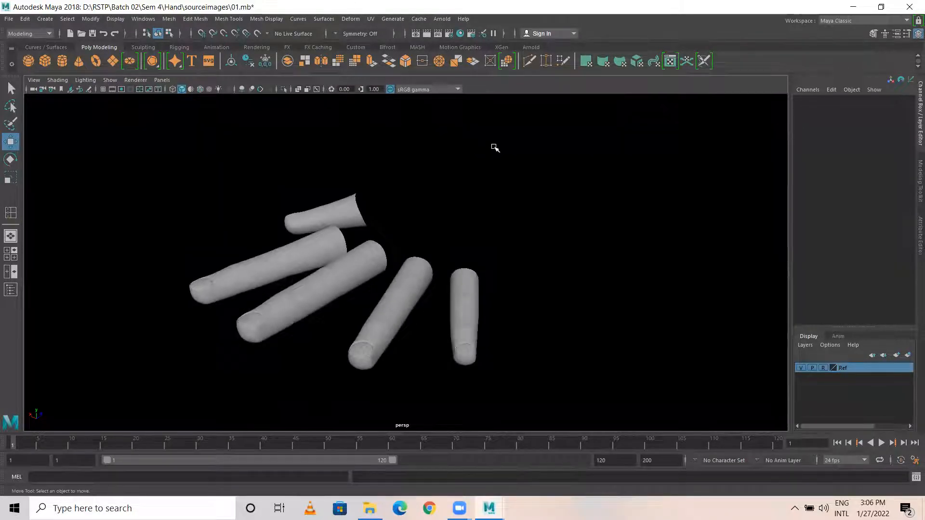